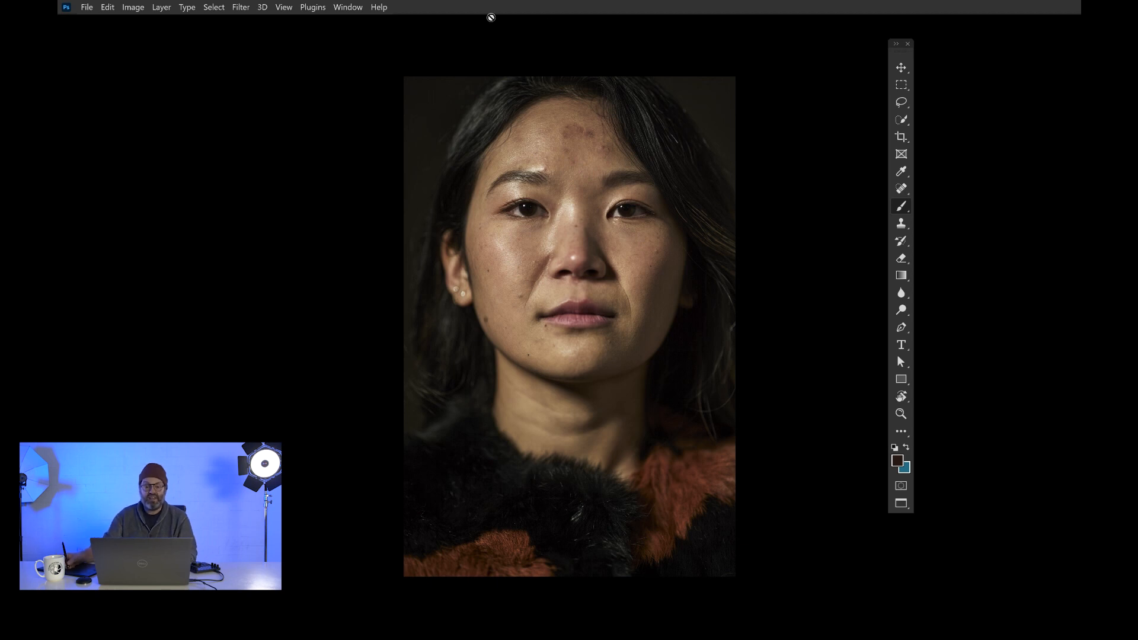
Step: Display the Layers panel and regroup the History panel in the same window, placed ahead of Layers
left_click(354, 7)
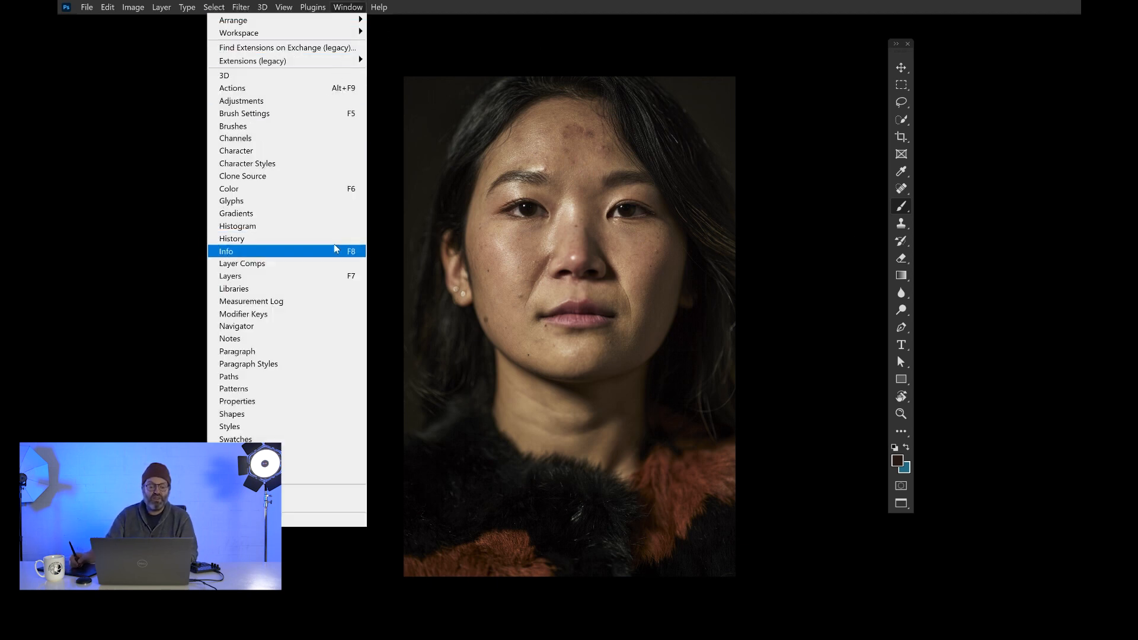
left_click(329, 279)
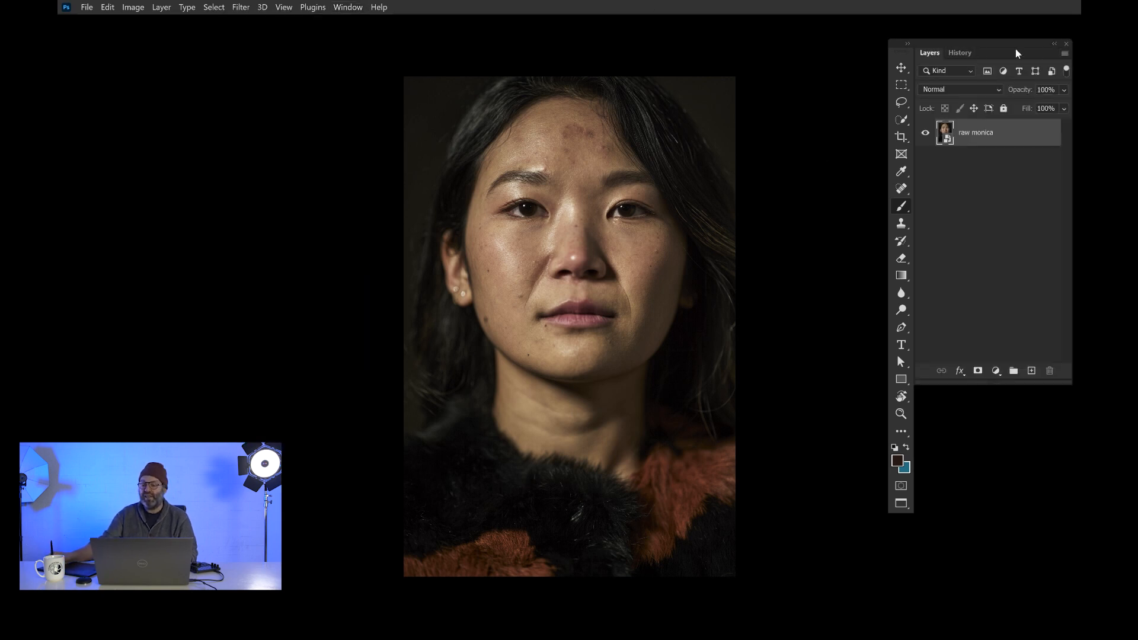
left_click_drag(961, 53, 560, 167)
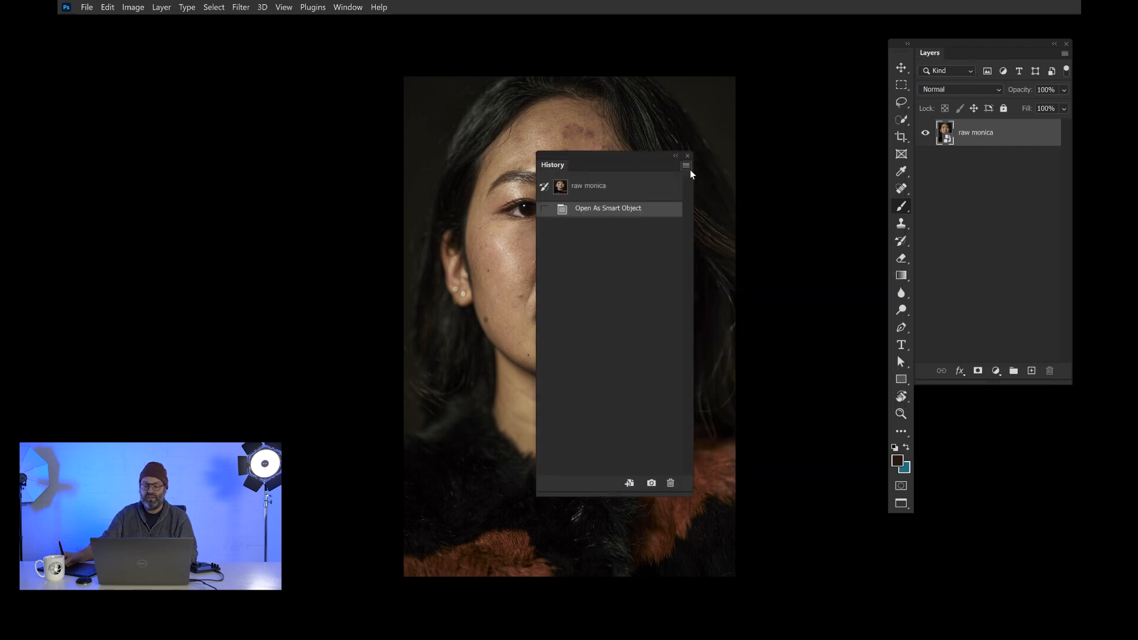
left_click_drag(585, 159, 993, 48)
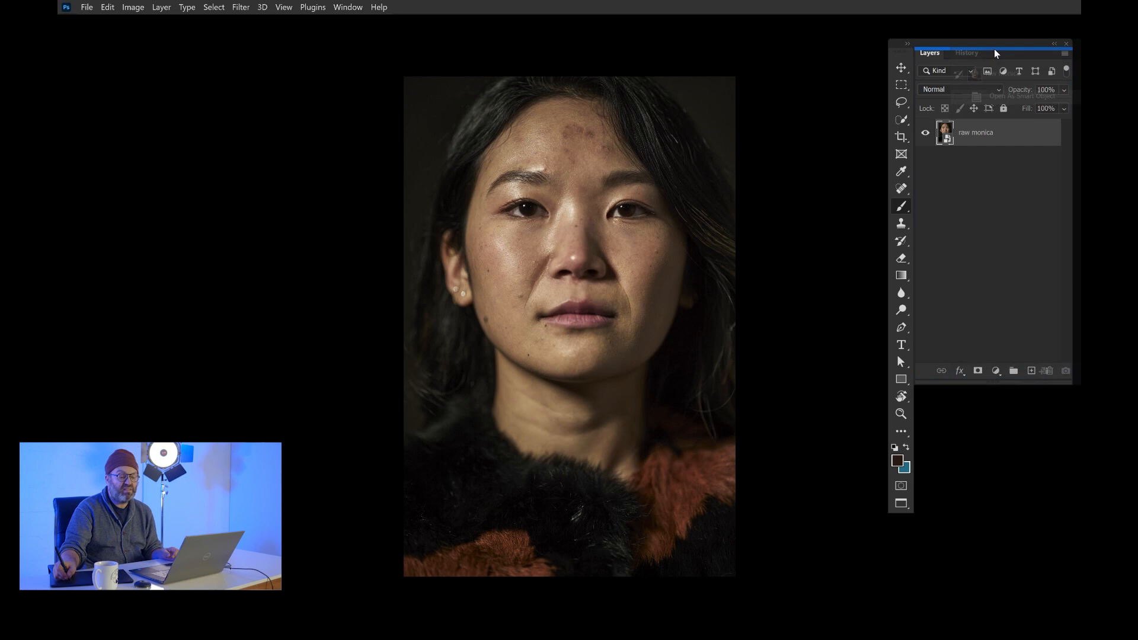
left_click_drag(927, 394, 948, 57)
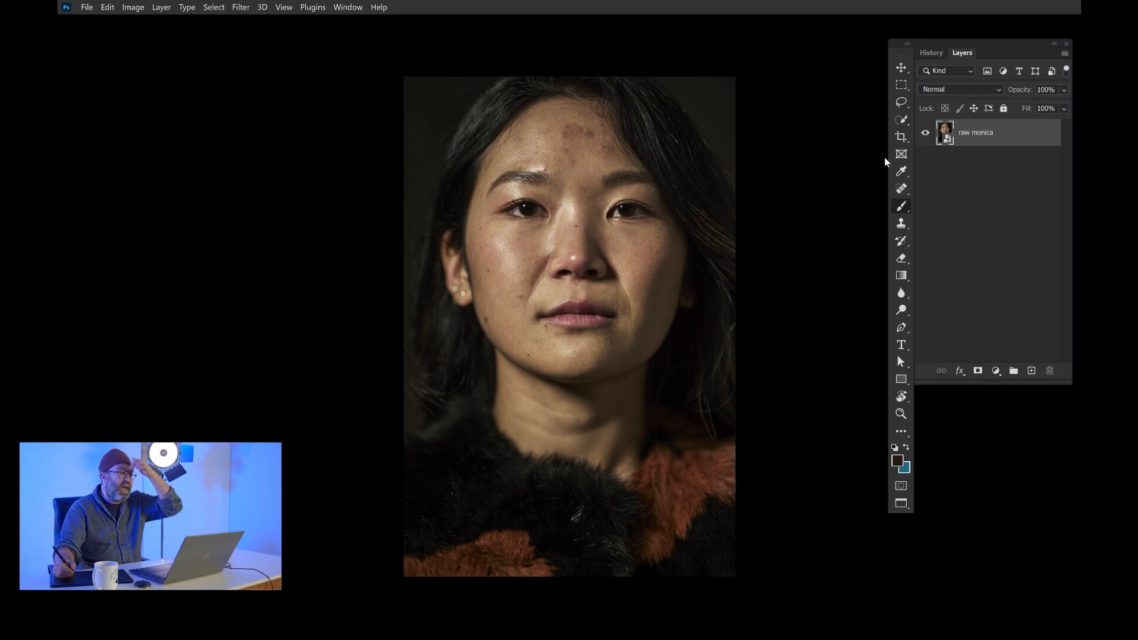
Step: Add the Actions and Properties panels to the workspace next to the layers
left_click(347, 7)
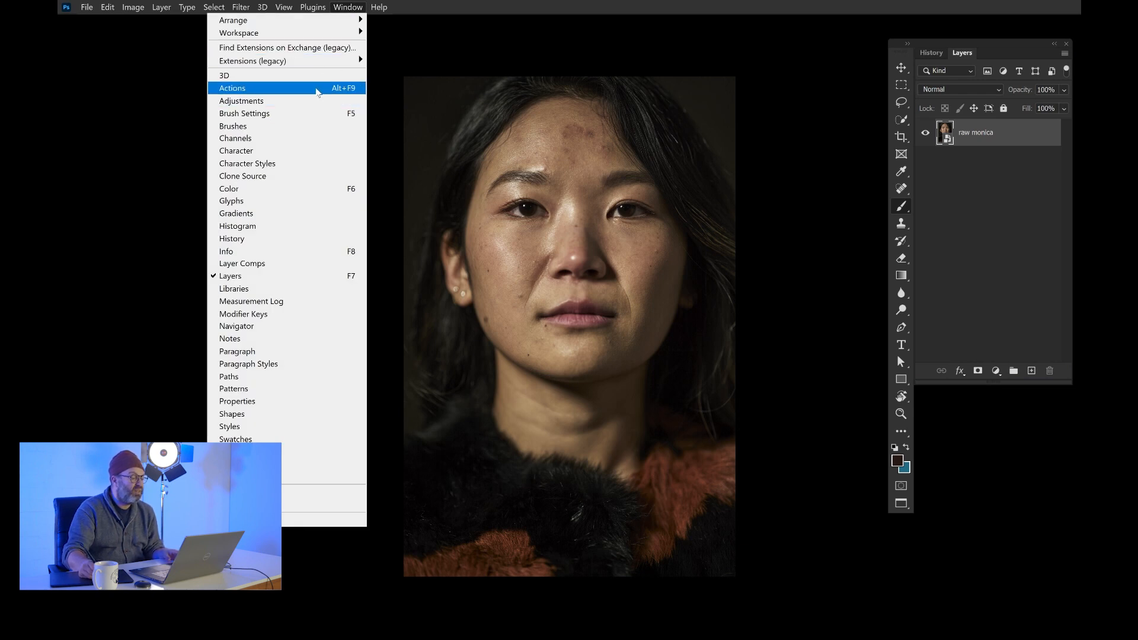
left_click(317, 89)
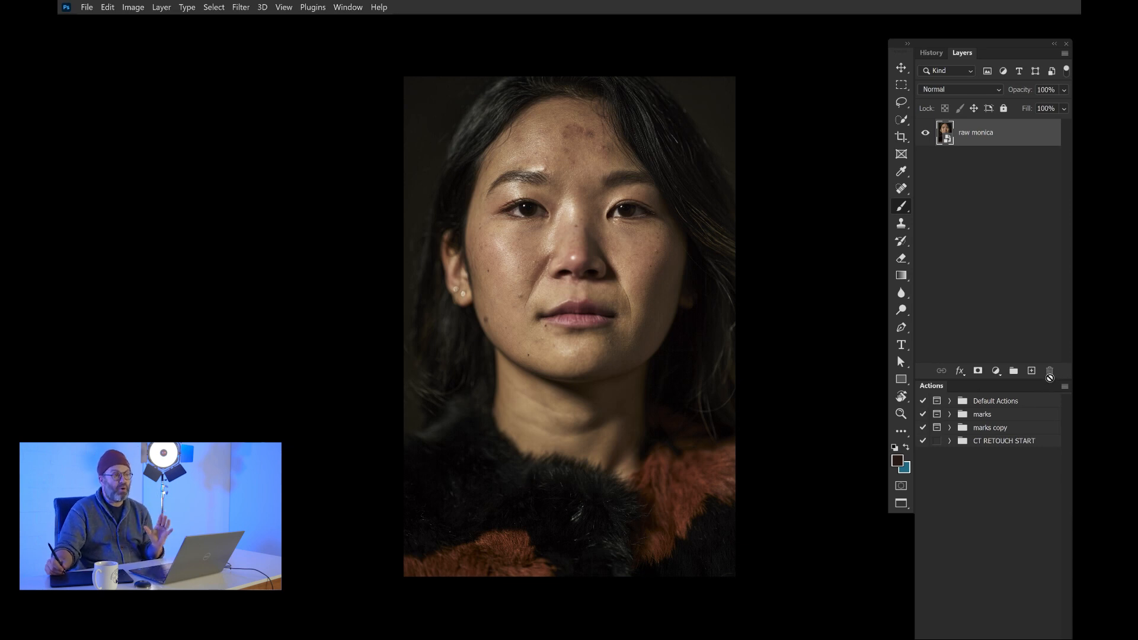
left_click(350, 7)
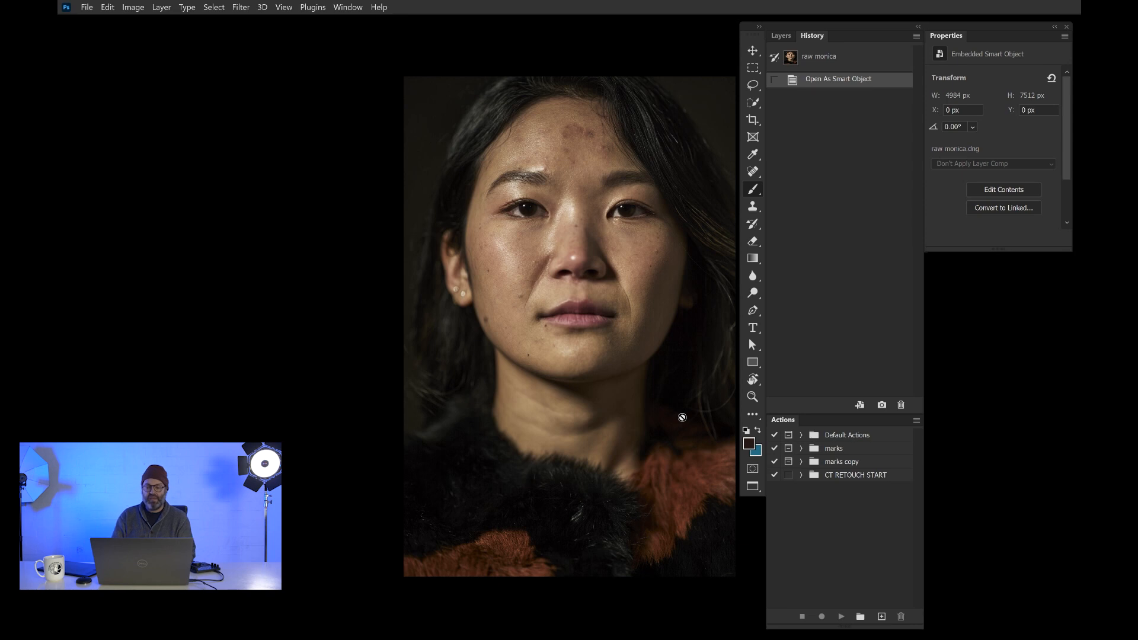
Step: Hide the whole interface to view the portrait on its own, keeping the smart object unrasterized
key("Tab")
key("Tab")
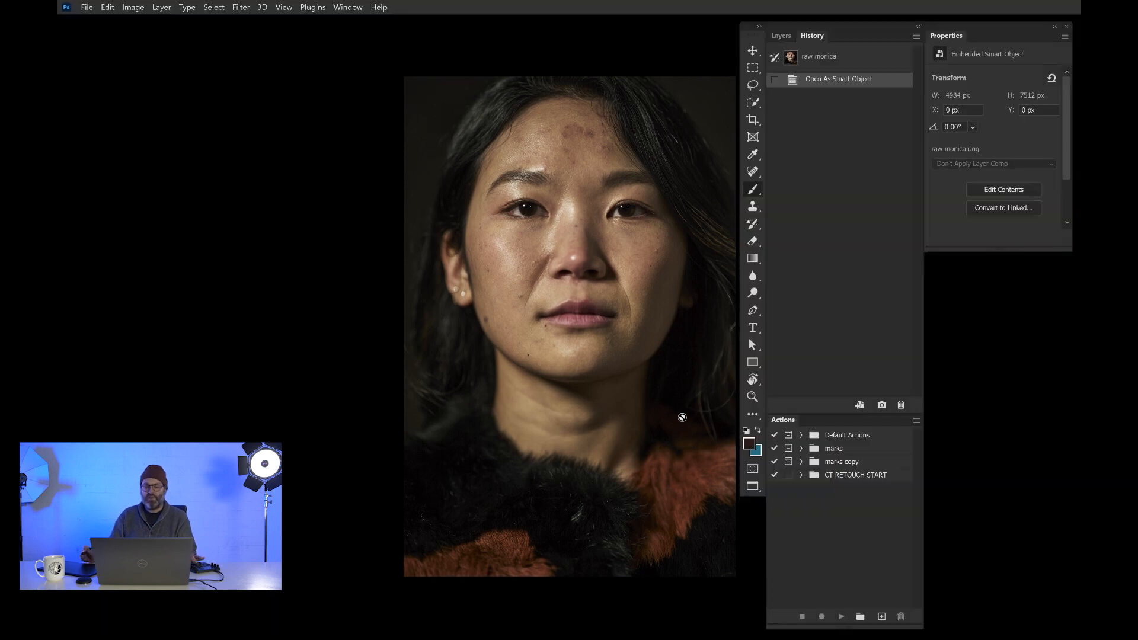
key("Tab")
key("Tab")
key("Tab")
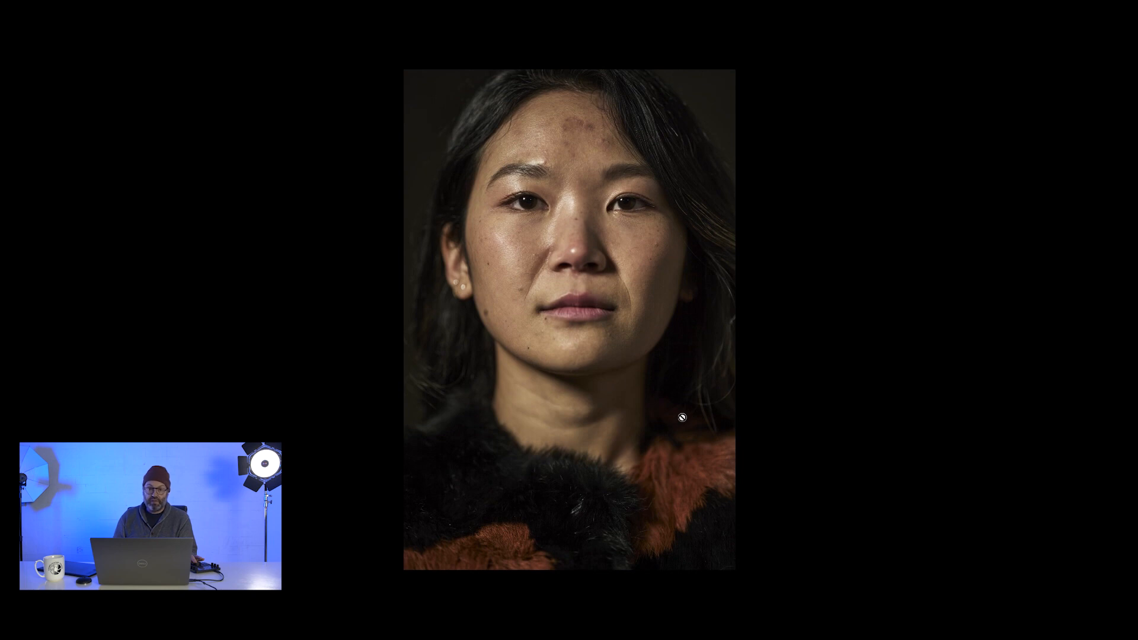
key("Tab")
key("Tab")
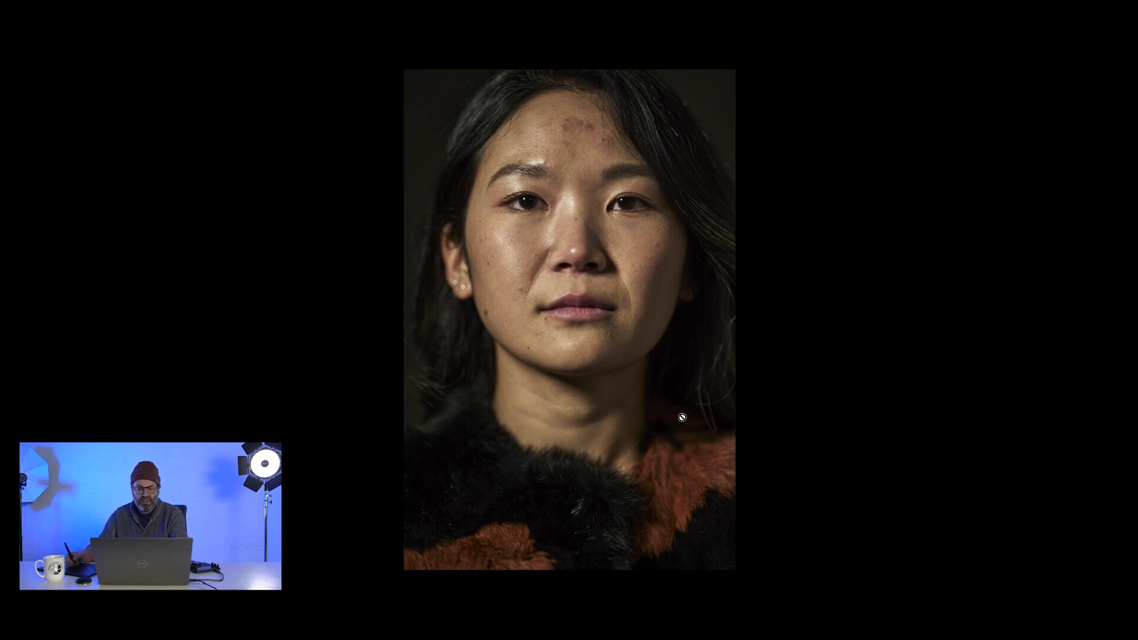
left_click(574, 162)
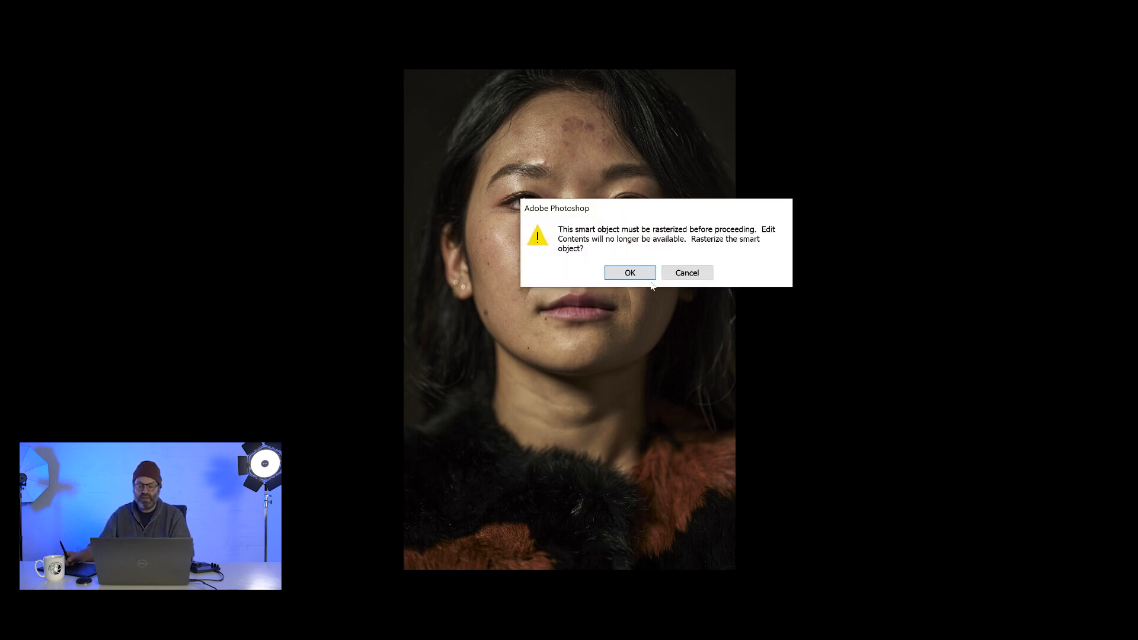
left_click(682, 275)
Step: Inspect the eye and surrounding skin close up with the interface hidden, and bring the panels back
left_click_drag(534, 212, 574, 228)
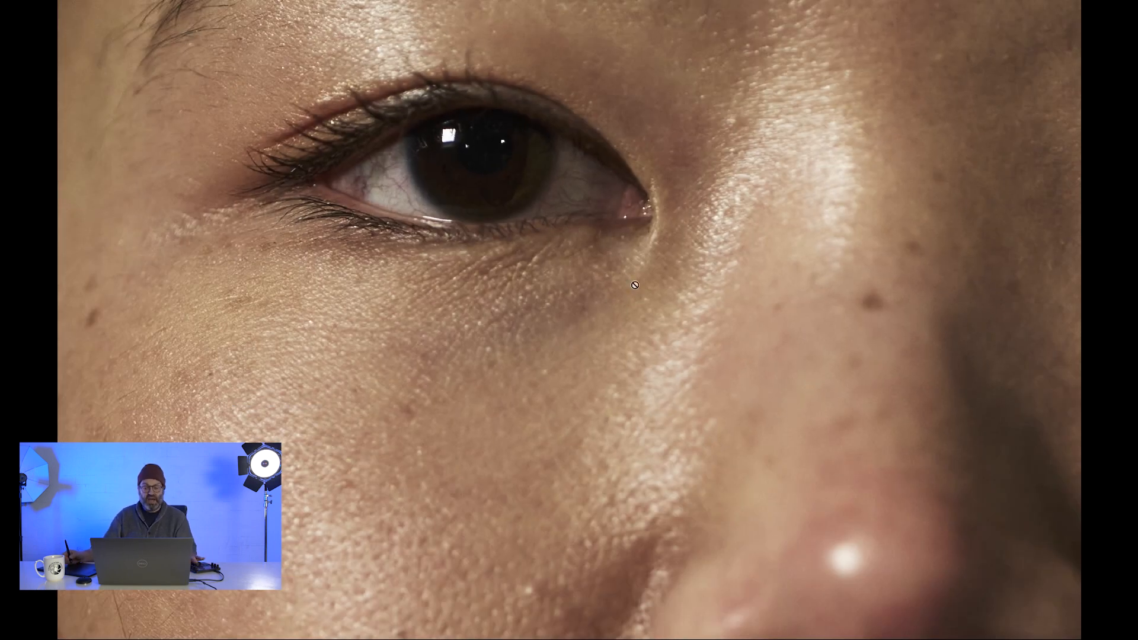
key("Tab")
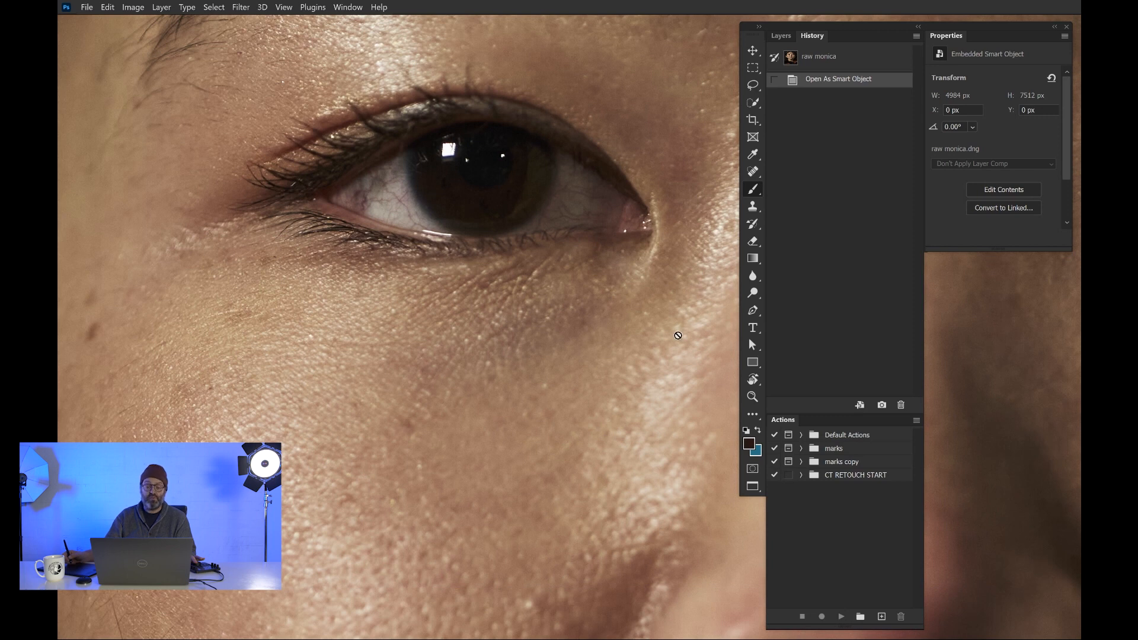
key("Tab")
key("Tab")
key("Tab")
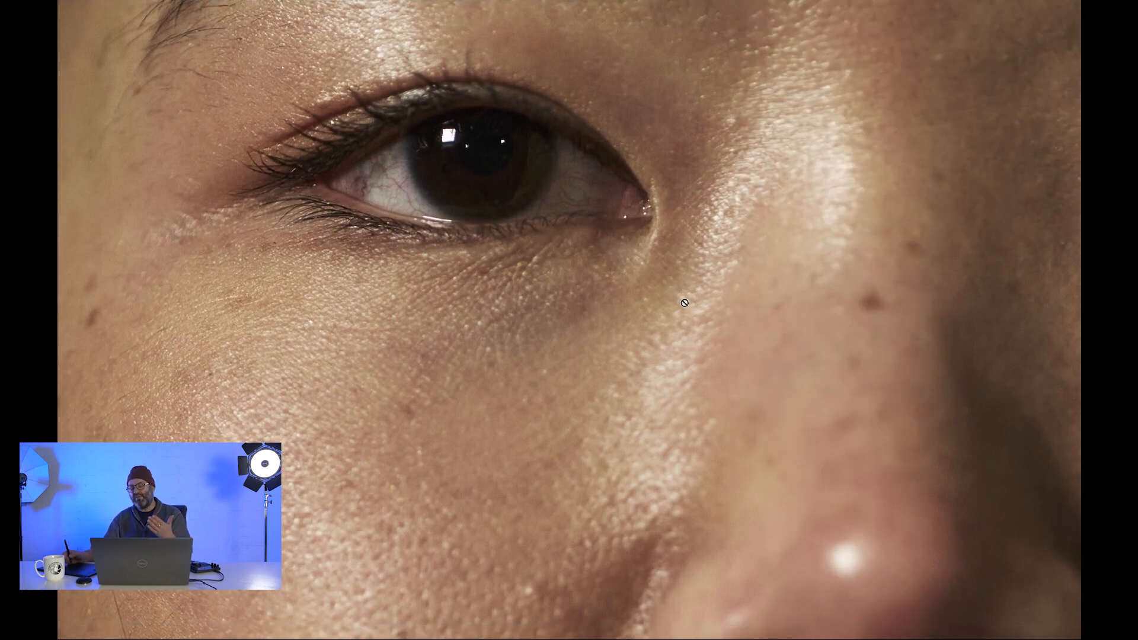
key("Tab")
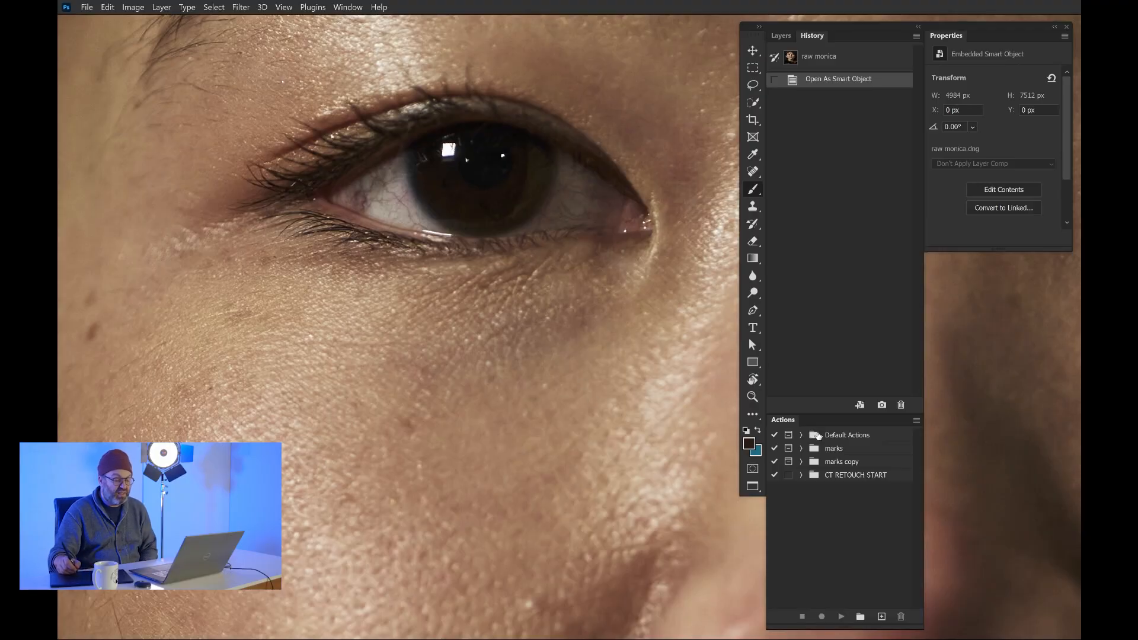
Step: Run the Basic RT action from the CT RETOUCH START set to build the retouching layers
left_click(801, 475)
left_click(865, 490)
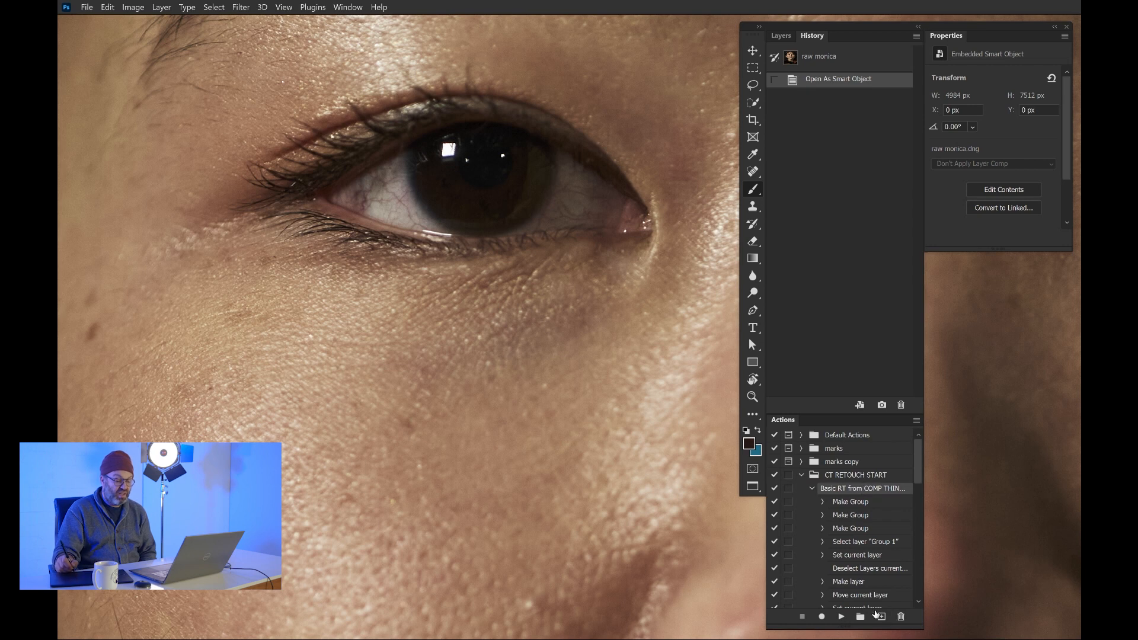
left_click(842, 618)
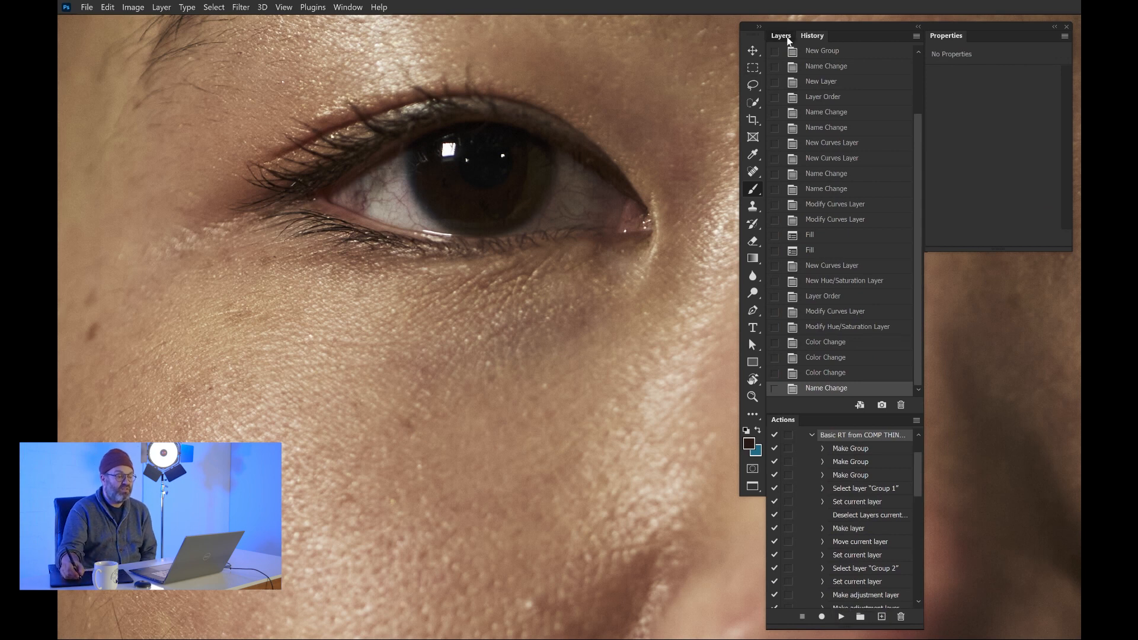
Step: Show the layer stack, collapse the TURN OFF AFTER and dodge and burn groups, and leave the cloning ect group expanded
left_click(781, 36)
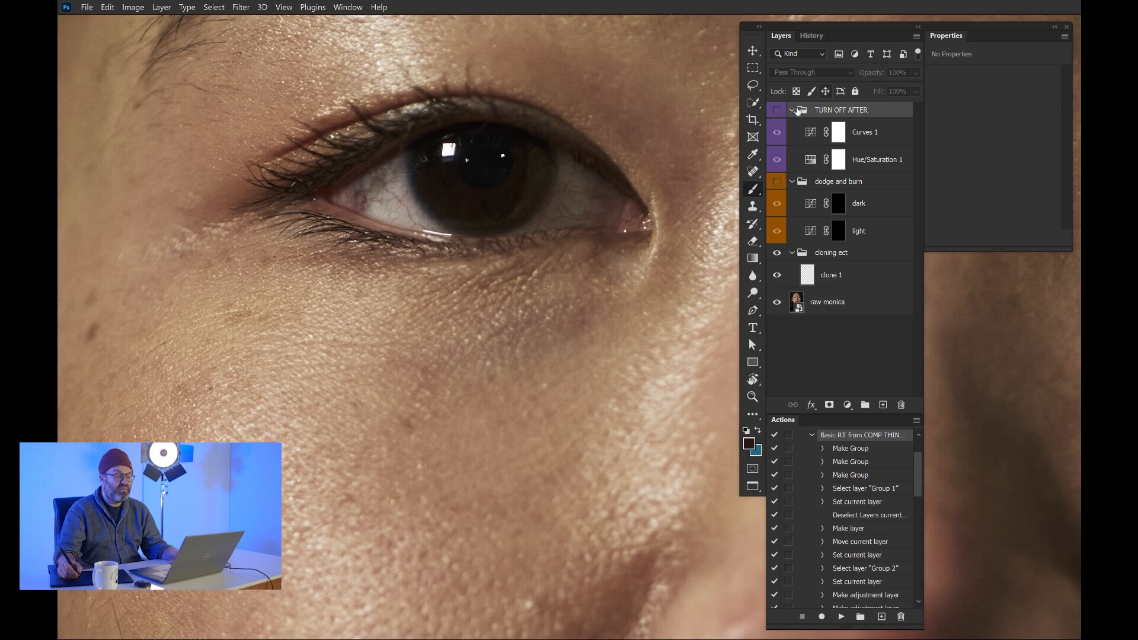
left_click(792, 110)
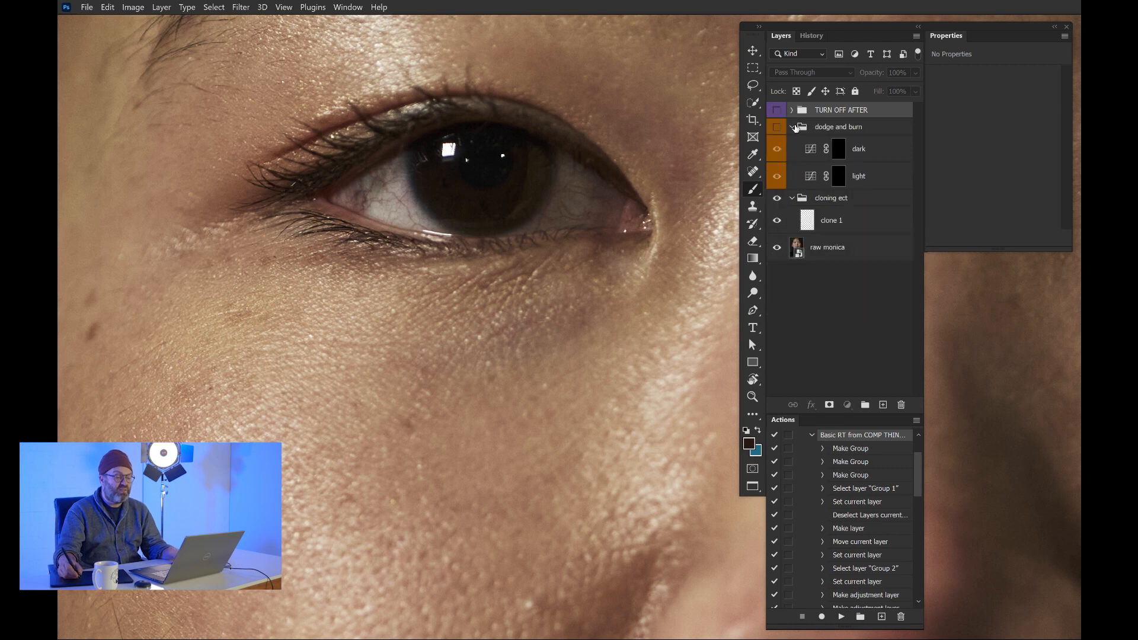
left_click(794, 127)
left_click(791, 144)
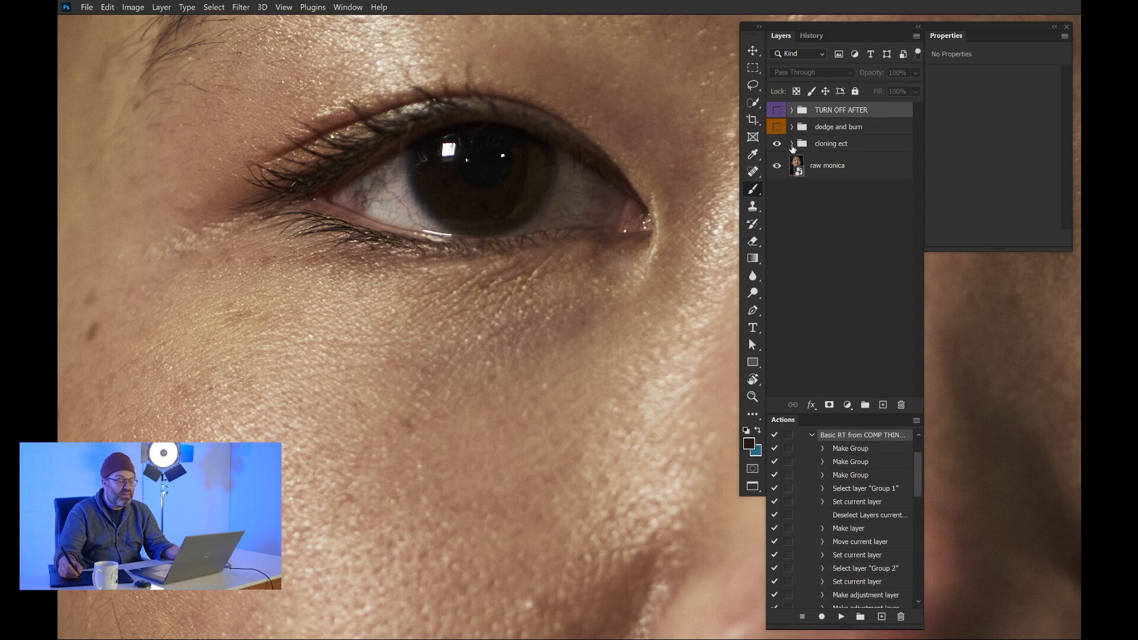
left_click(790, 145)
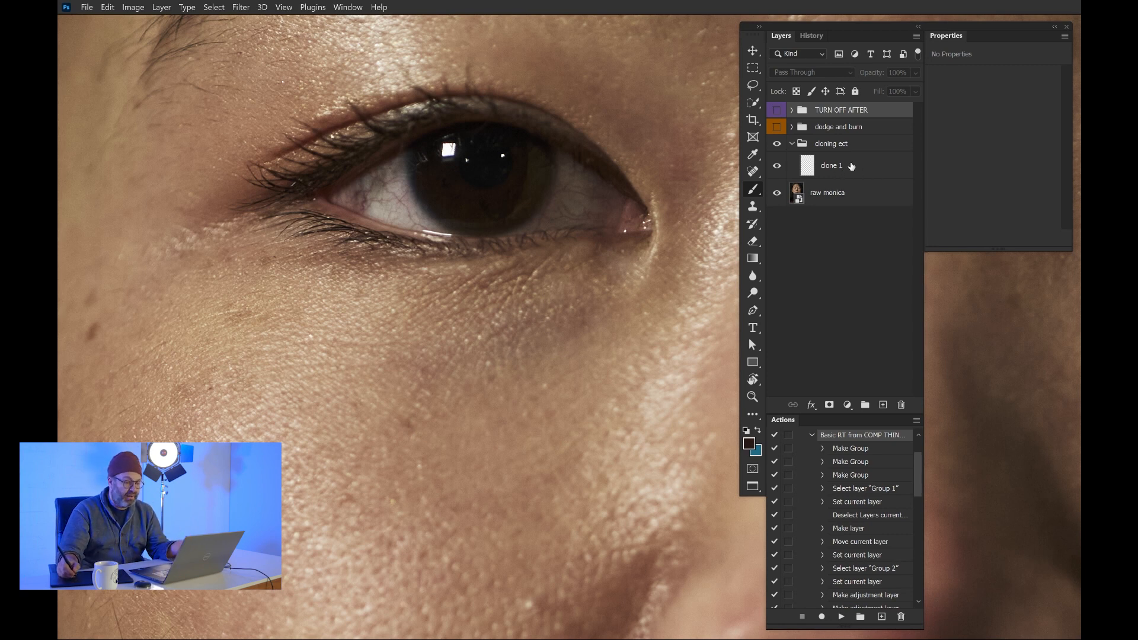
Step: Select the clone 1 layer and set the Healing Brush to sample Current & Below for work on the forehead
left_click(850, 171)
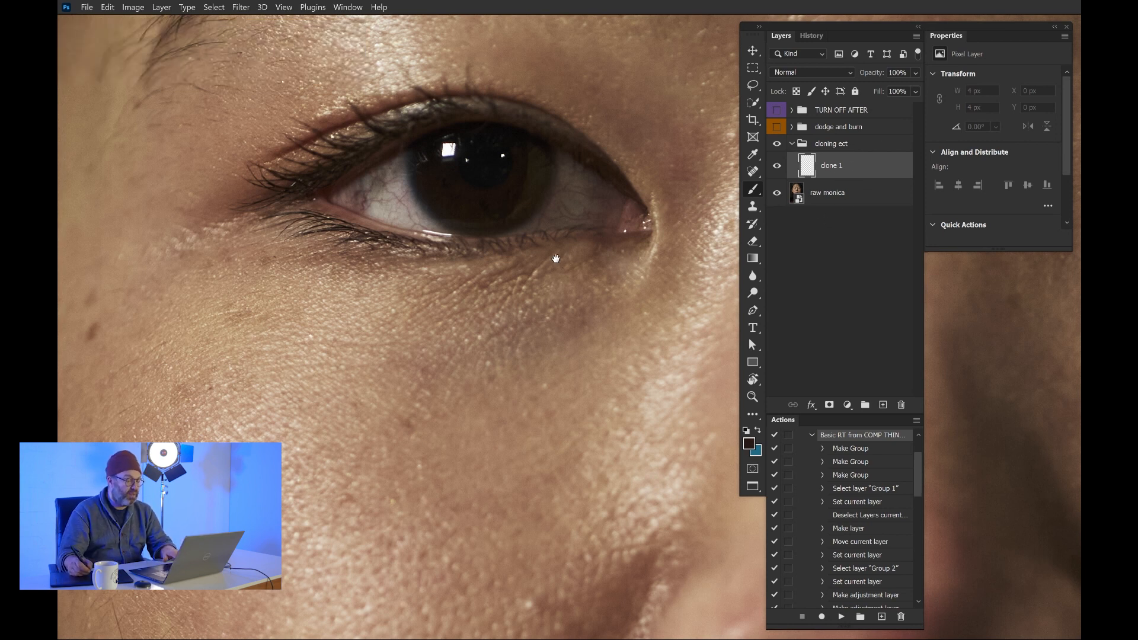
left_click_drag(382, 270, 502, 293)
left_click_drag(542, 325, 482, 314)
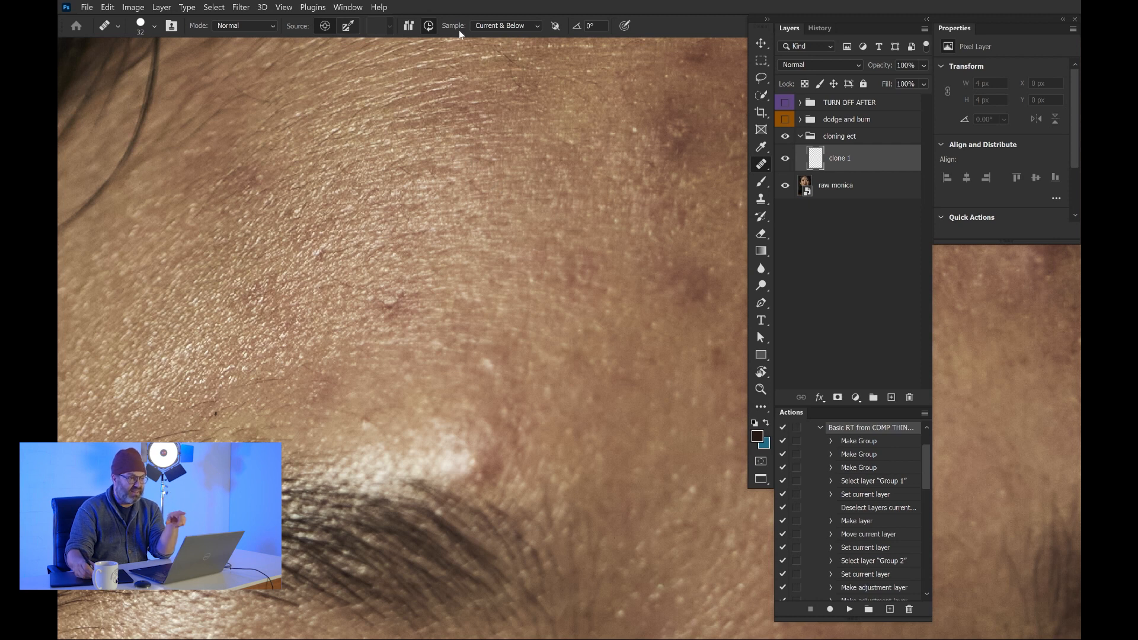
left_click(532, 27)
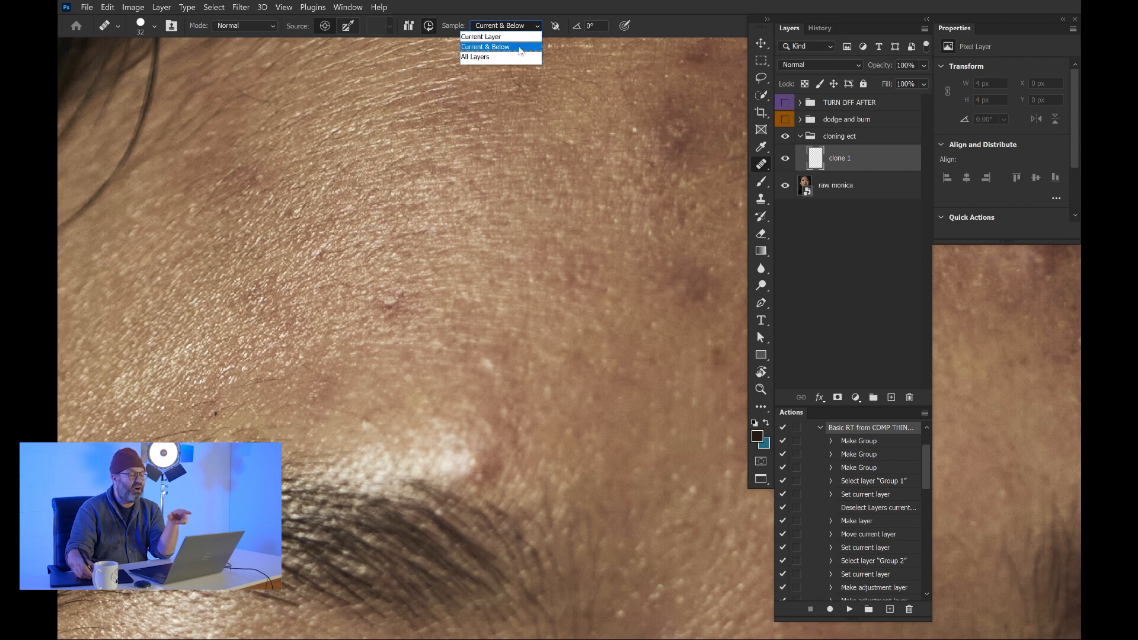
left_click(520, 47)
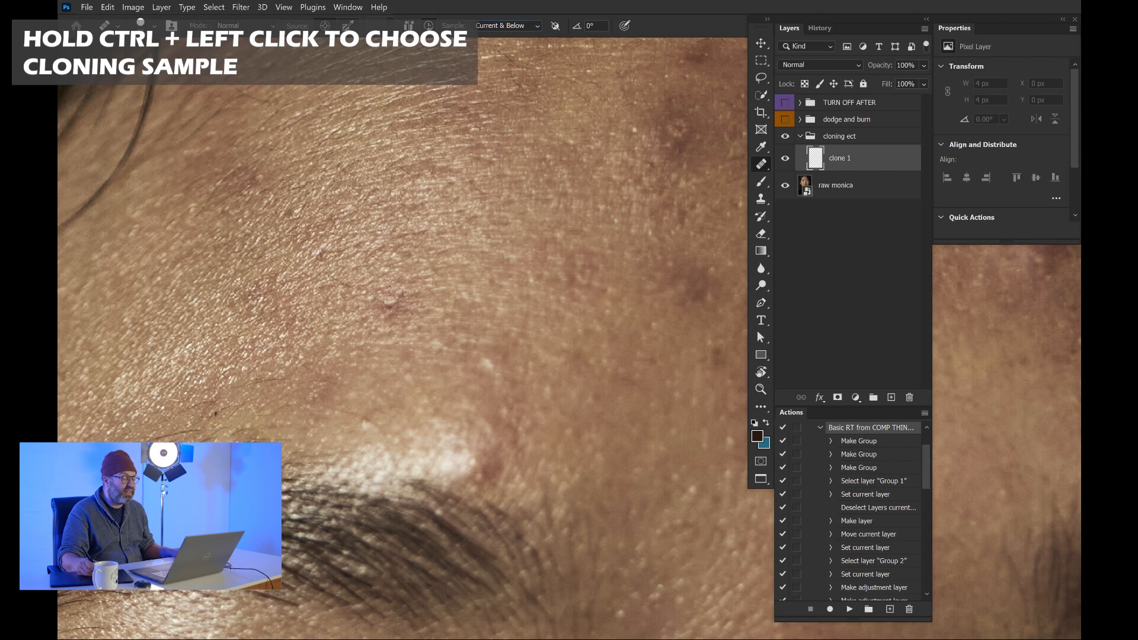
Step: Heal the dark red blemish on the forehead above the eyebrow, resampling clean skin beside it between dabs
left_click(391, 305)
left_click(388, 306)
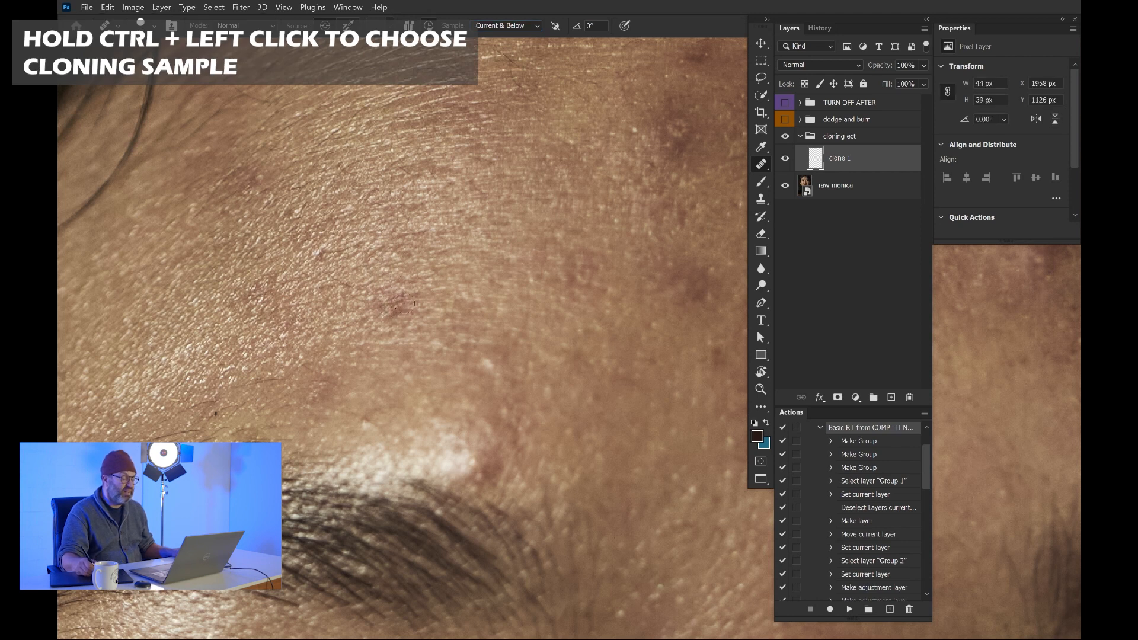
left_click(422, 290, "alt")
left_click(407, 300)
left_click(406, 310)
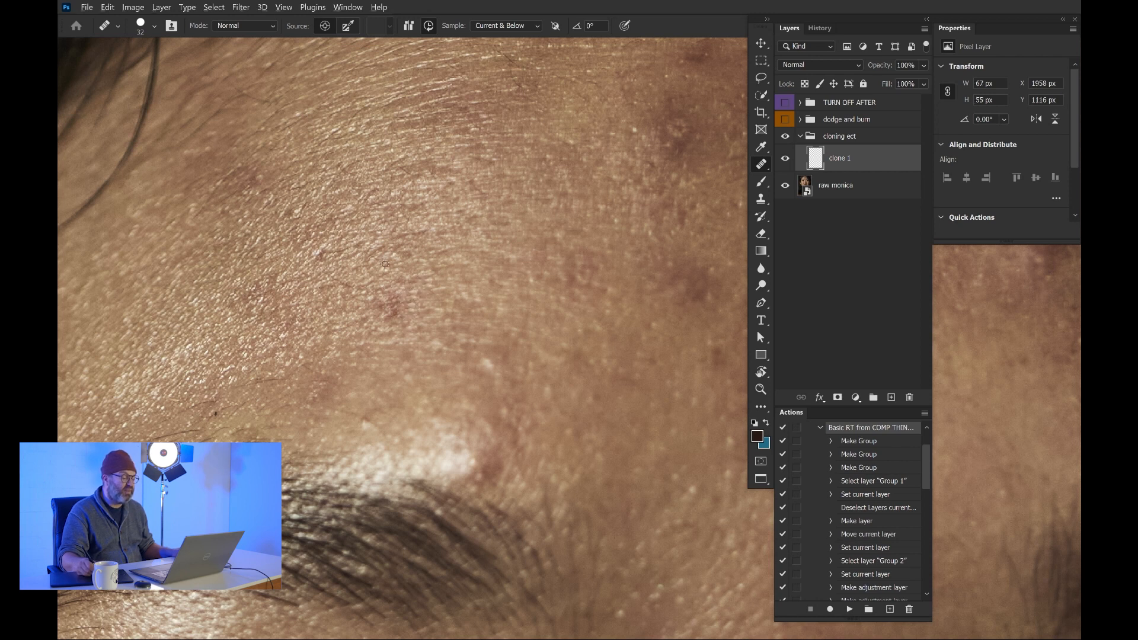
left_click(395, 312)
left_click(426, 287, "alt")
left_click(407, 302)
left_click(406, 311)
left_click(399, 272, "alt")
left_click(391, 308)
left_click(381, 304)
Step: Heal the uneven skin just above the treated forehead blemish with freshly sampled texture from nearby
left_click(455, 243, "alt")
left_click(409, 286)
left_click(400, 279)
left_click(431, 245, "alt")
left_click(411, 253)
left_click(428, 243, "alt")
left_click(397, 255)
left_click(398, 247)
Step: Sample clean skin and heal the small spots on the forehead between the treated blemish and the hairline
left_click(338, 230, "alt")
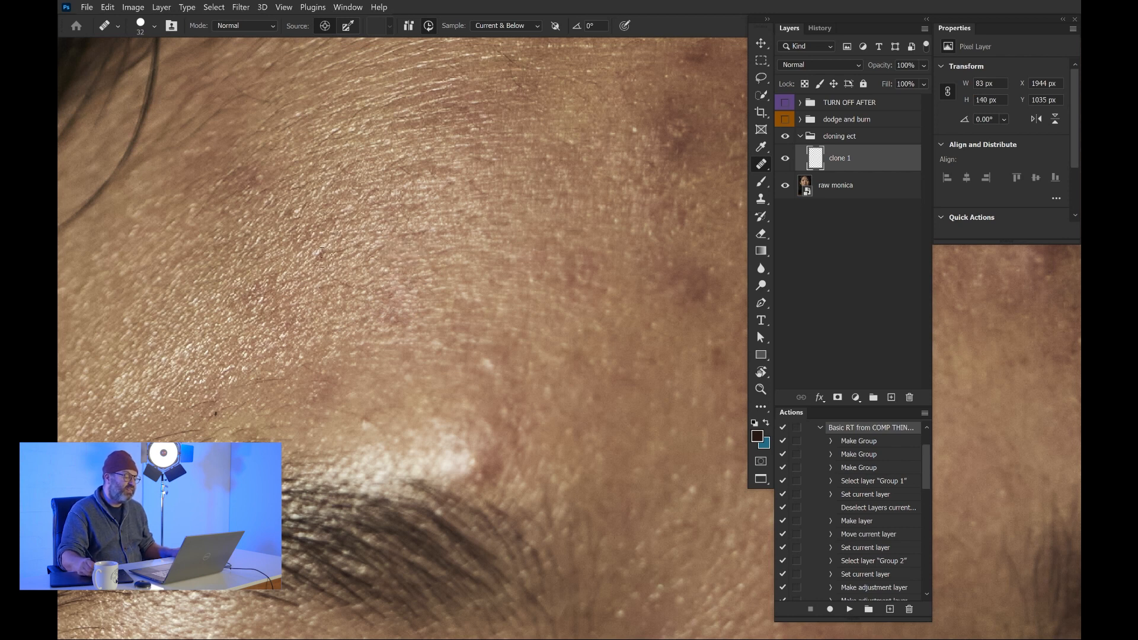
left_click(320, 253)
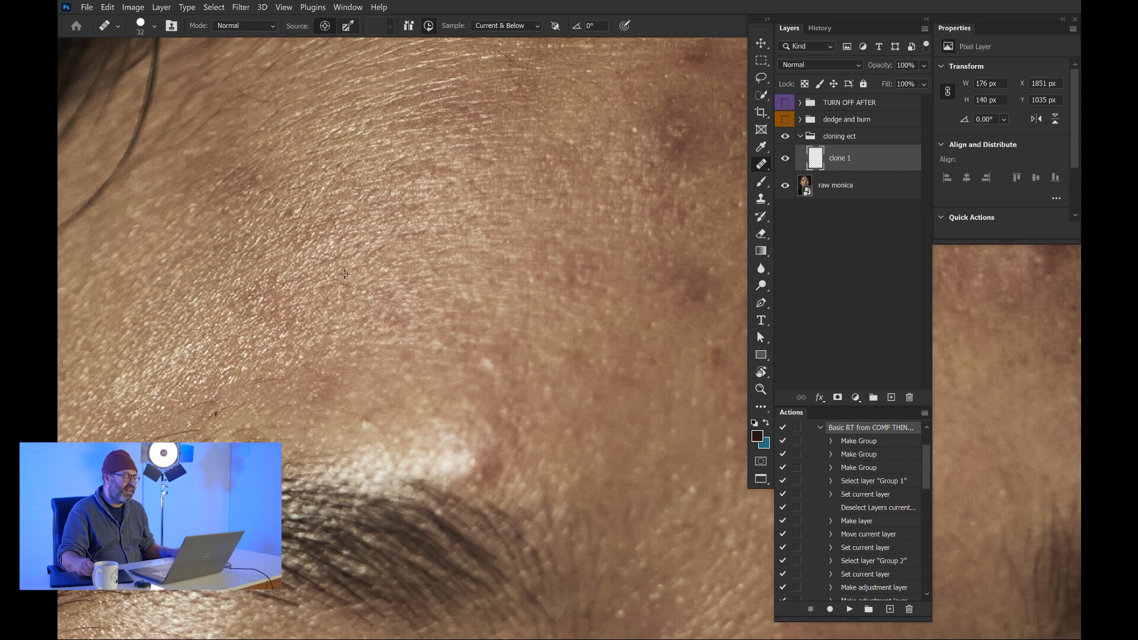
left_click(319, 289)
left_click(287, 170, "alt")
left_click(289, 211)
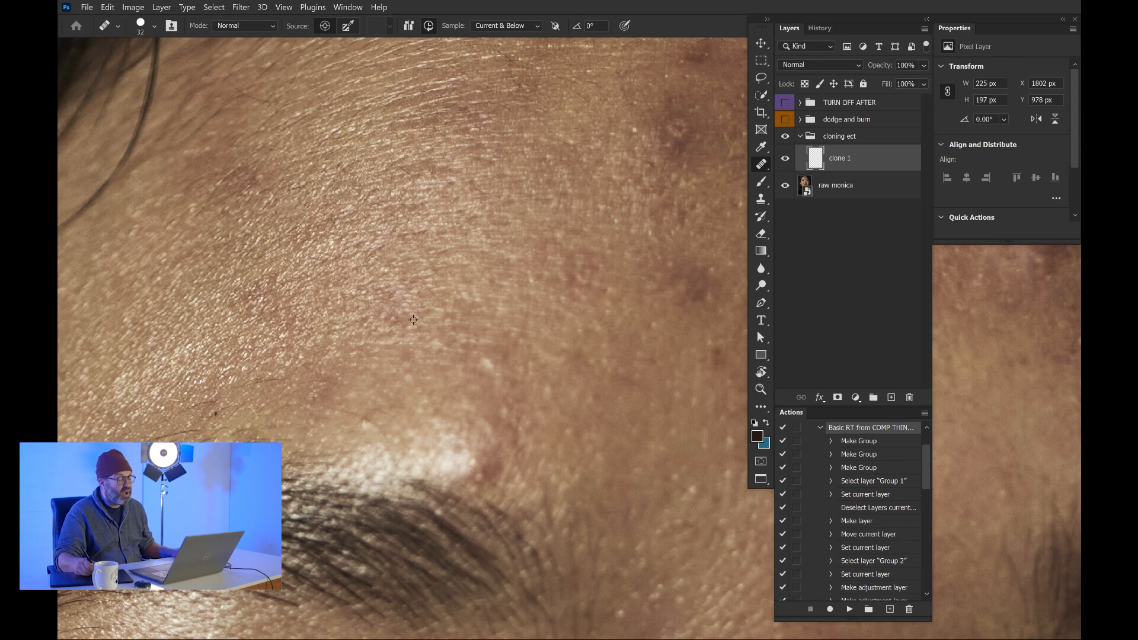
Step: Heal the remaining small spots on the lower forehead just above the eyebrow, including the dark mark near its outer end
left_click(399, 323)
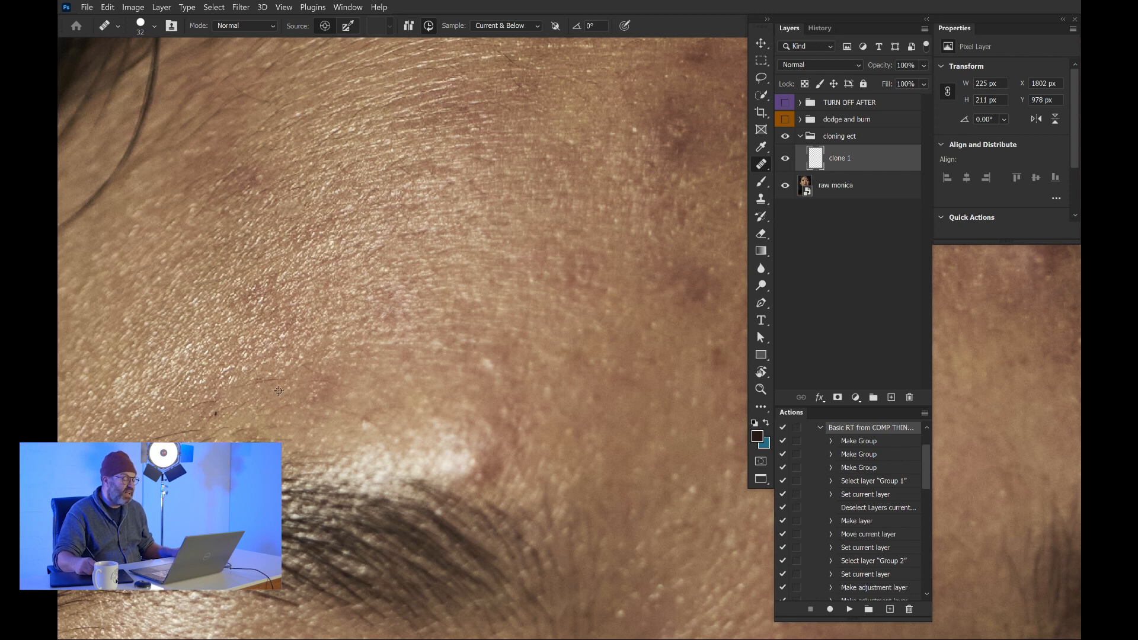
left_click(320, 373)
left_click(322, 388)
left_click(319, 398)
left_click(362, 419)
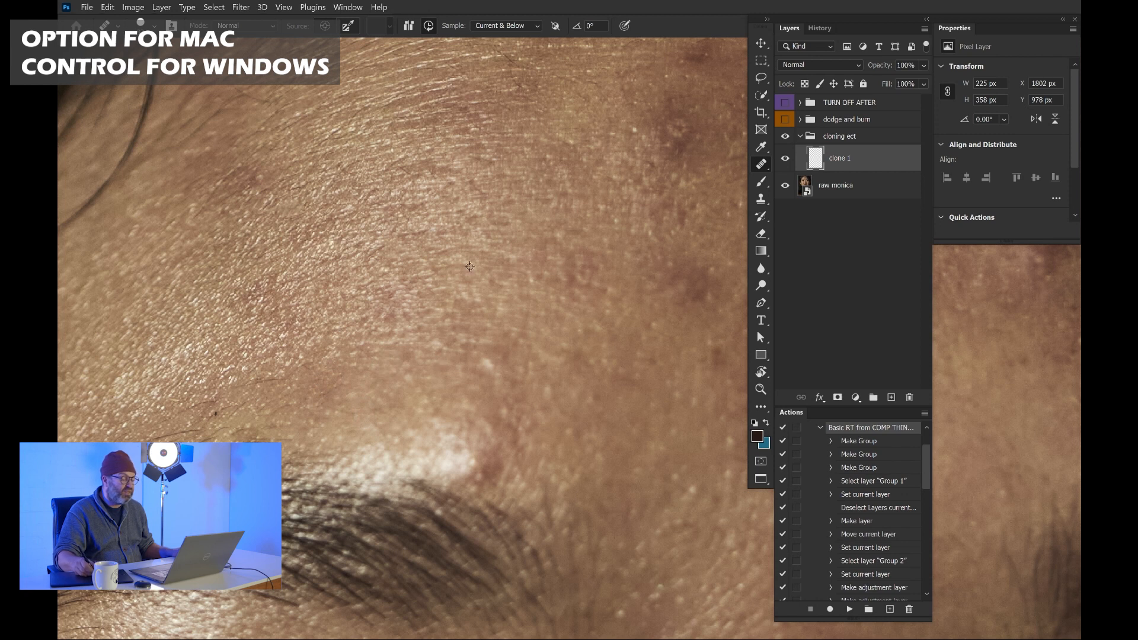
left_click(488, 363)
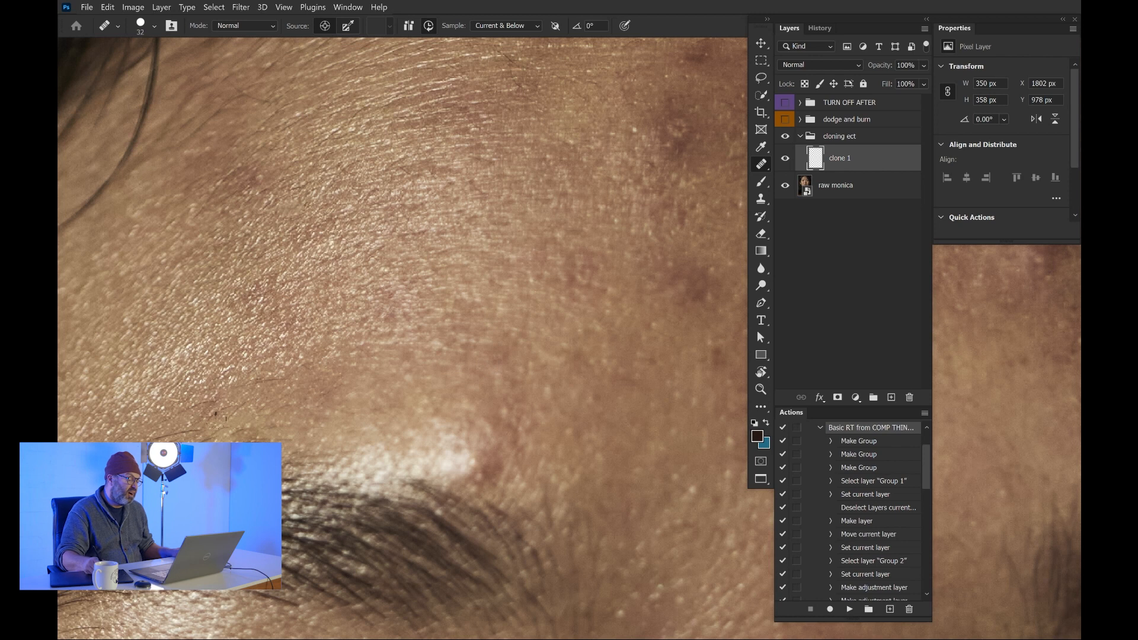
left_click(215, 415)
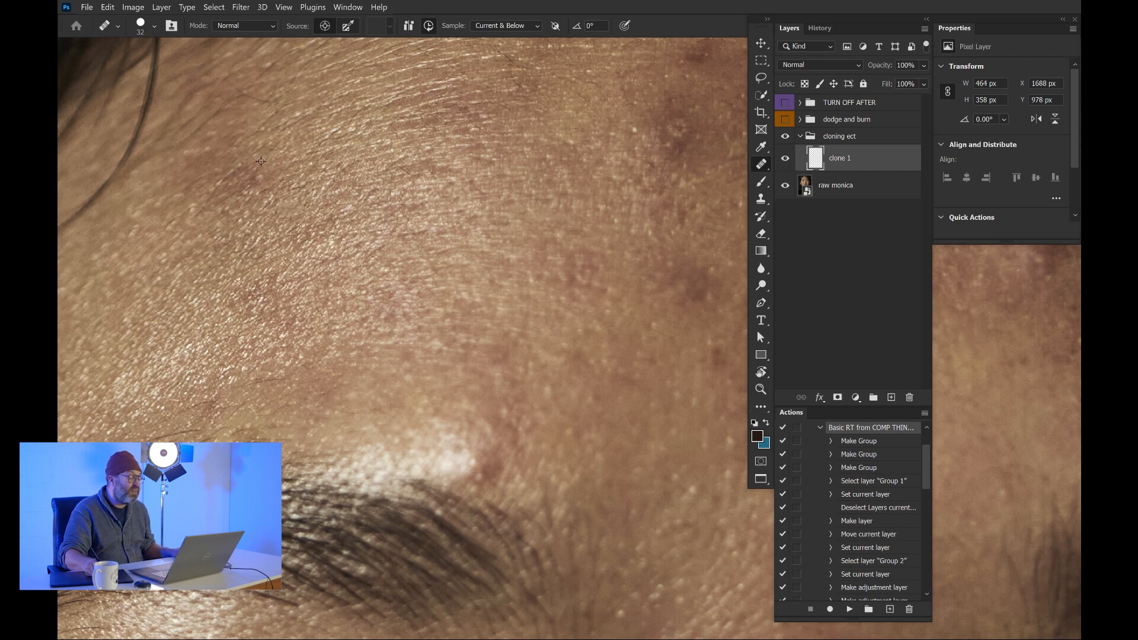
Step: Heal the remaining spot on the forehead near the hairline, and switch to the Spot Healing Brush at size 13
left_click(261, 178)
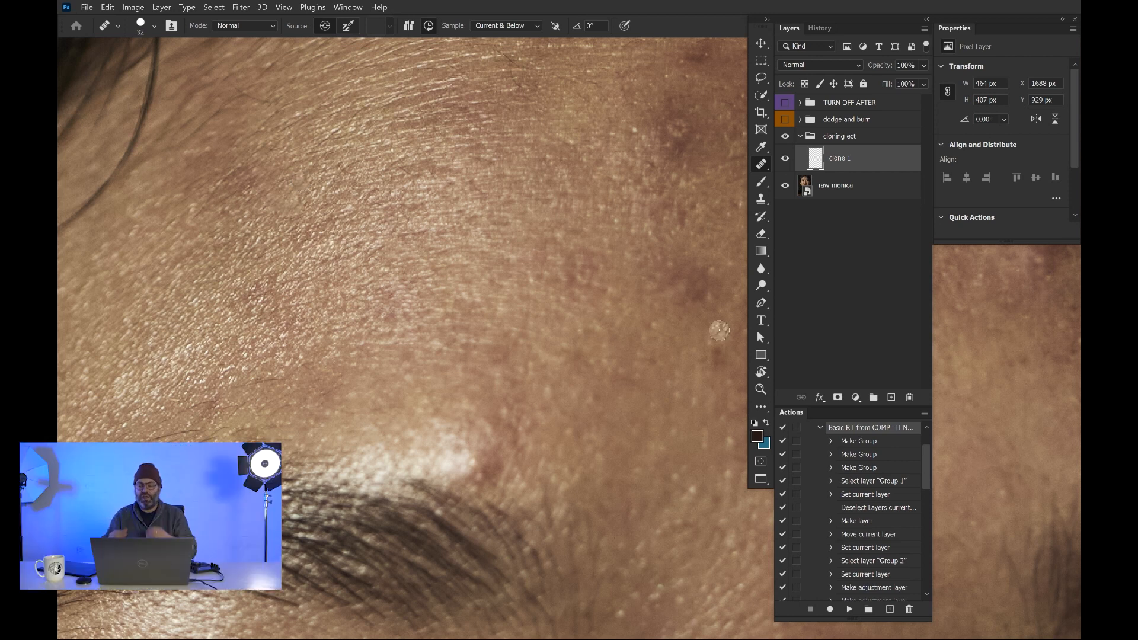
right_click(764, 168)
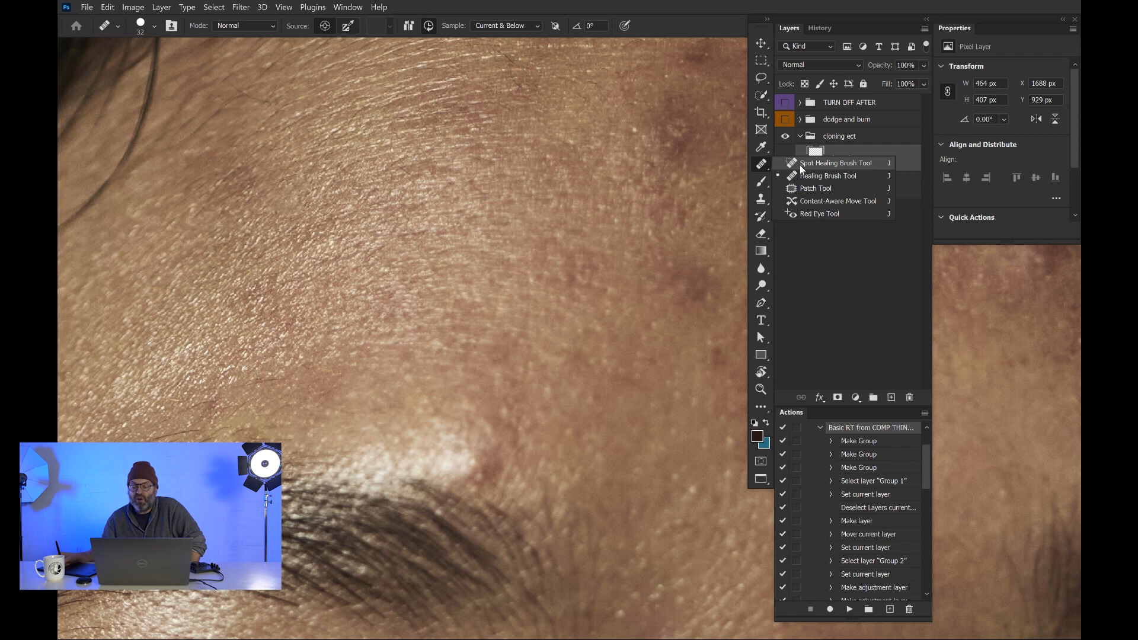
left_click(818, 163)
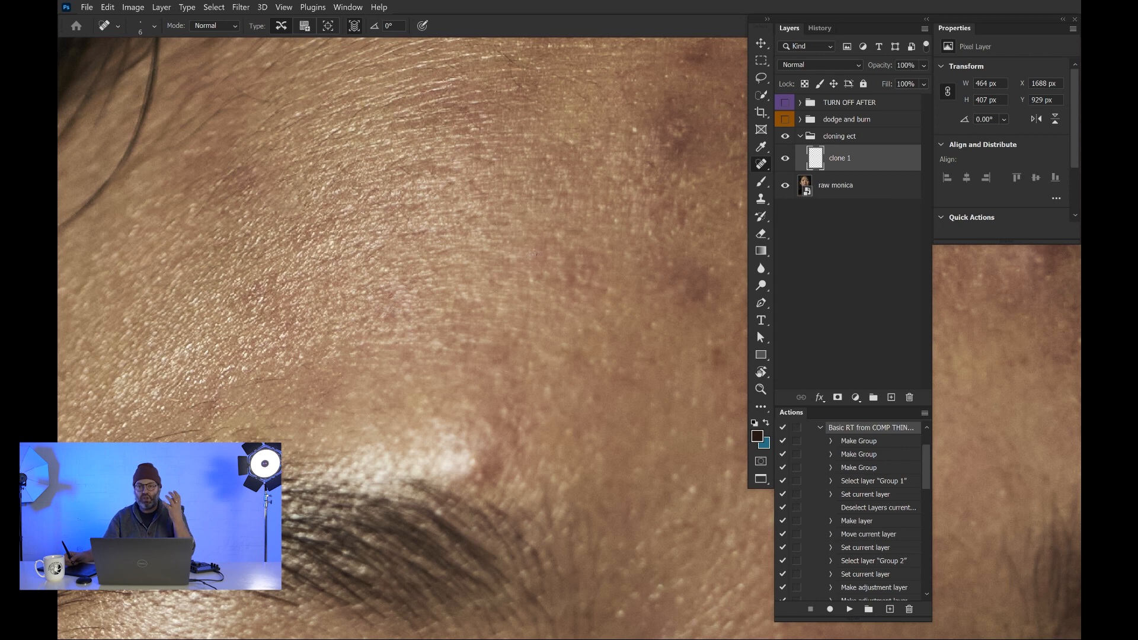
key("bracketright")
key("bracketright")
key("bracketright")
key("bracketright")
key("bracketright")
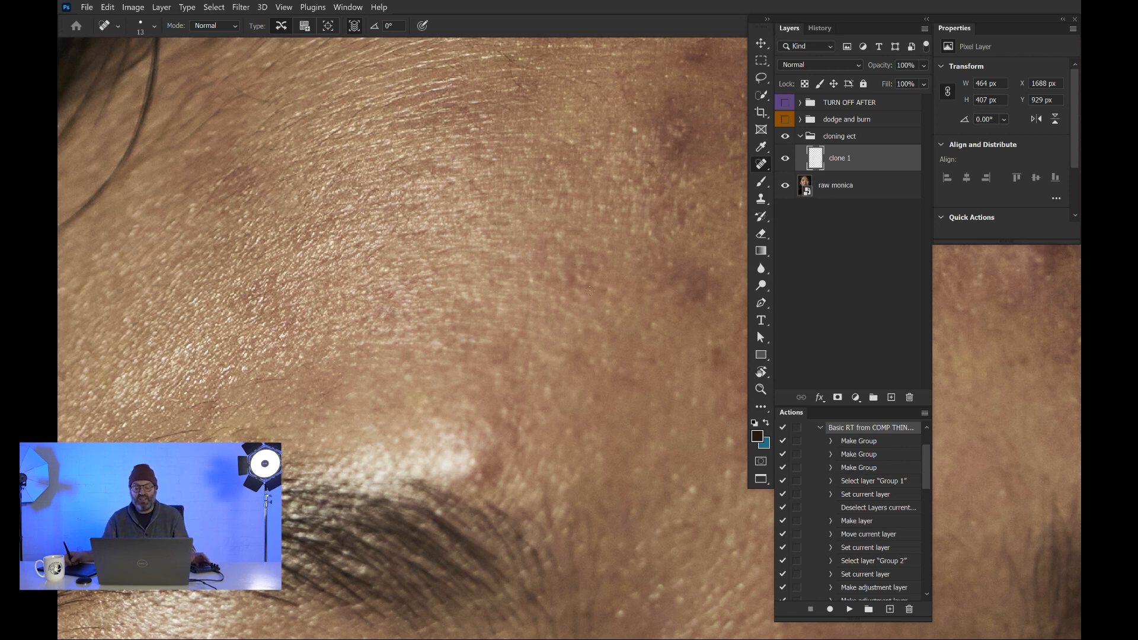
Step: Spot-heal the small blemishes on the forehead above the inner end of the eyebrow and up toward the hairline
left_click(599, 334)
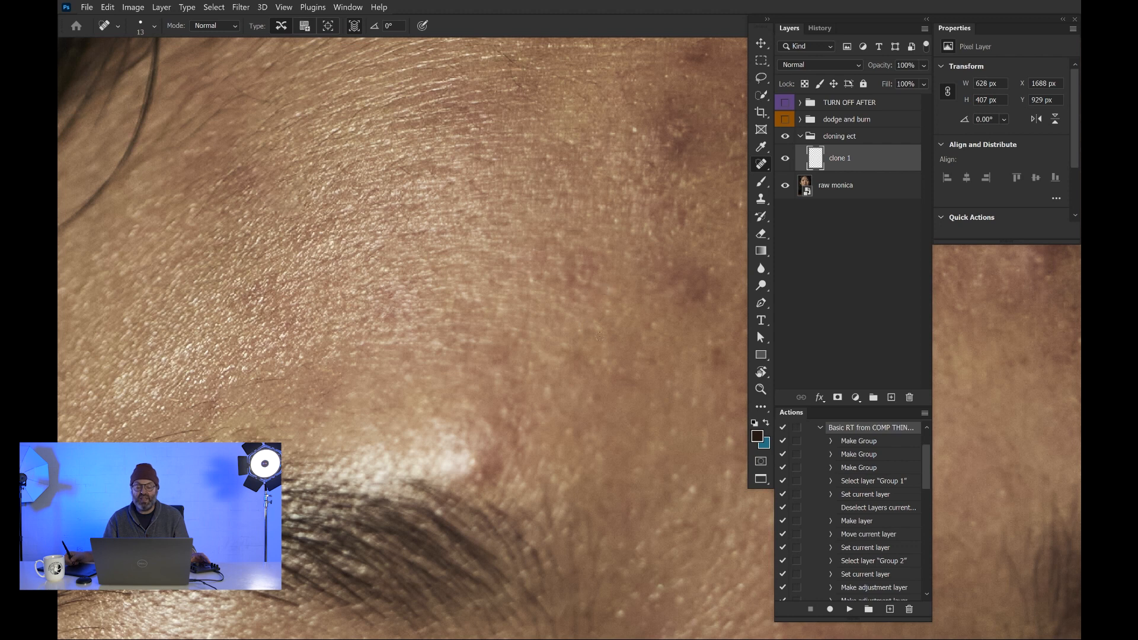
left_click(652, 362)
left_click(624, 383)
left_click(592, 398)
left_click(591, 436)
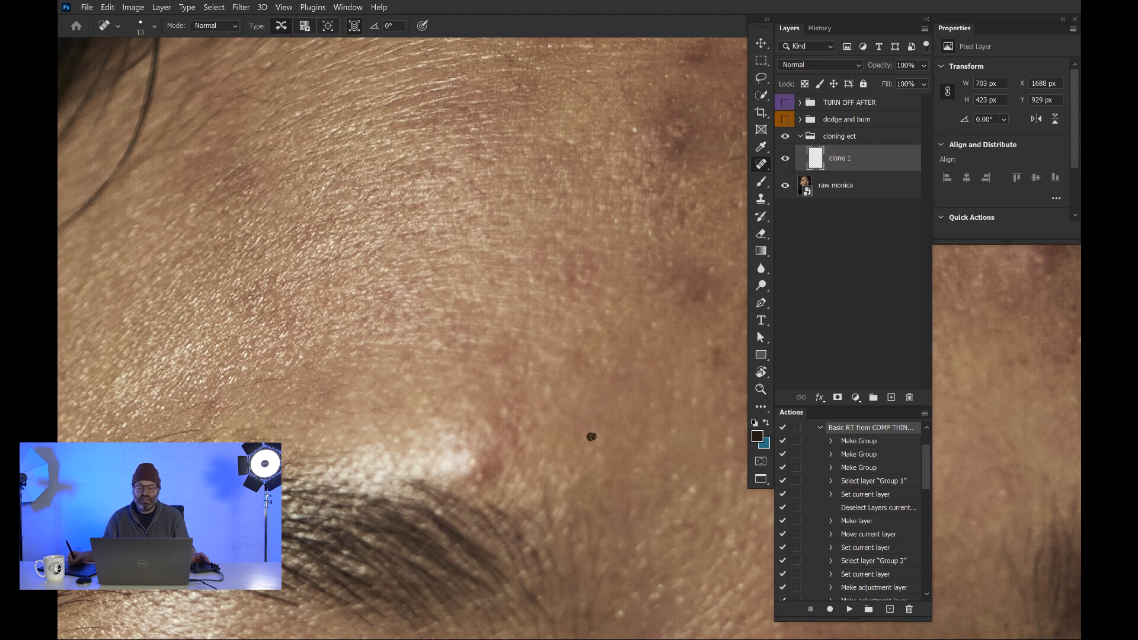
left_click(560, 238)
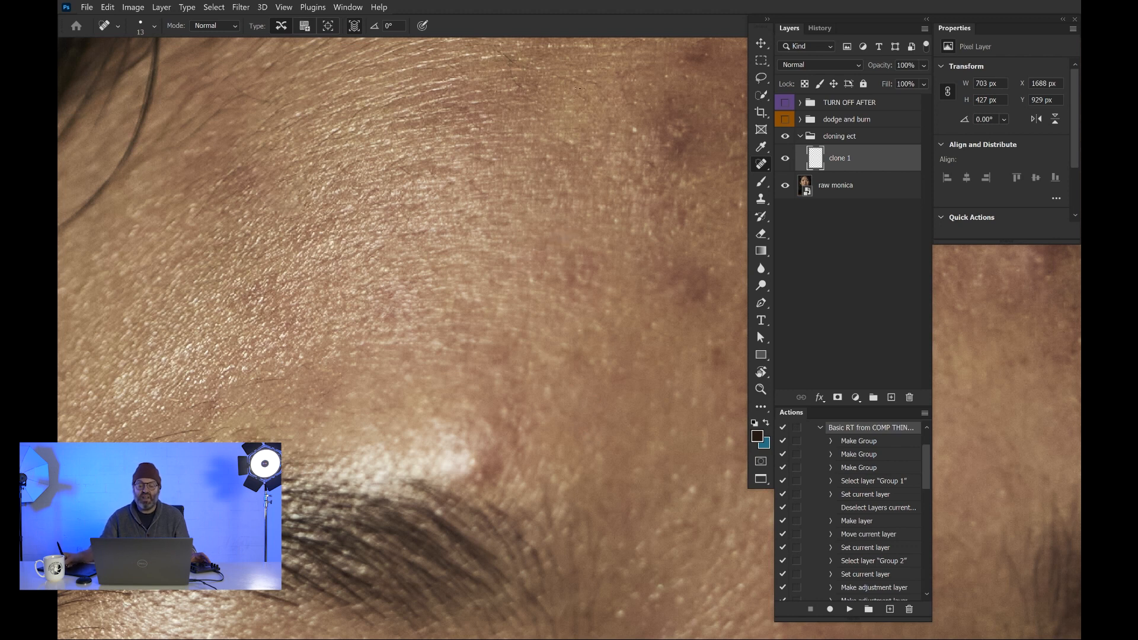
left_click(592, 83)
left_click(579, 96)
left_click(557, 74)
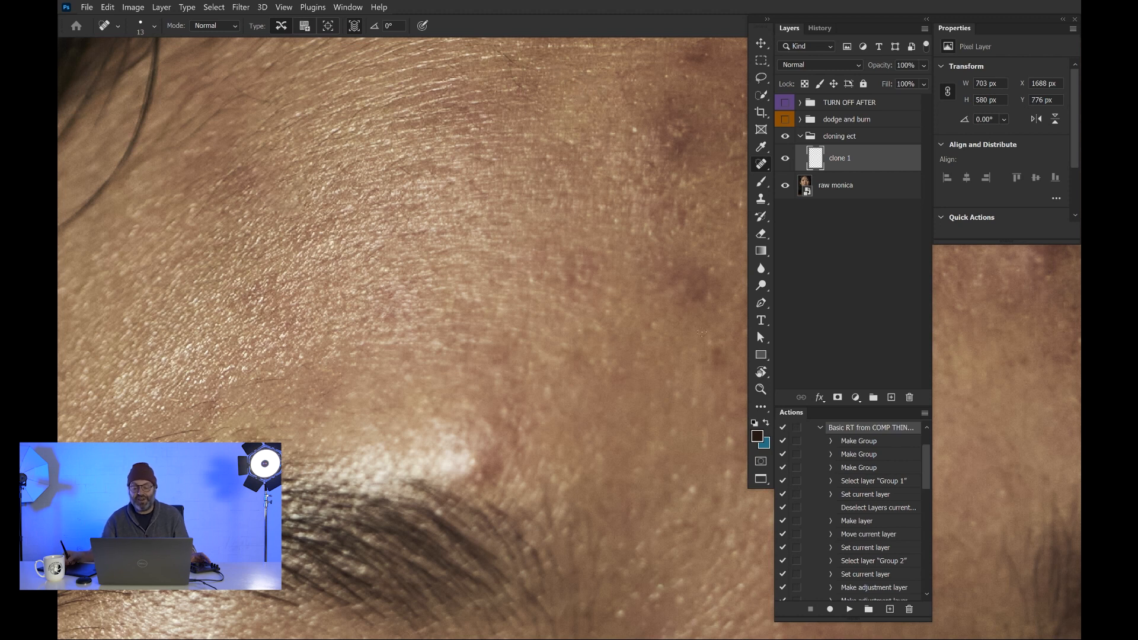
Step: Spot-heal the dark mark and the tiny surrounding spots on the lower middle forehead, below the discoloured patch
left_click(716, 348)
left_click(718, 358)
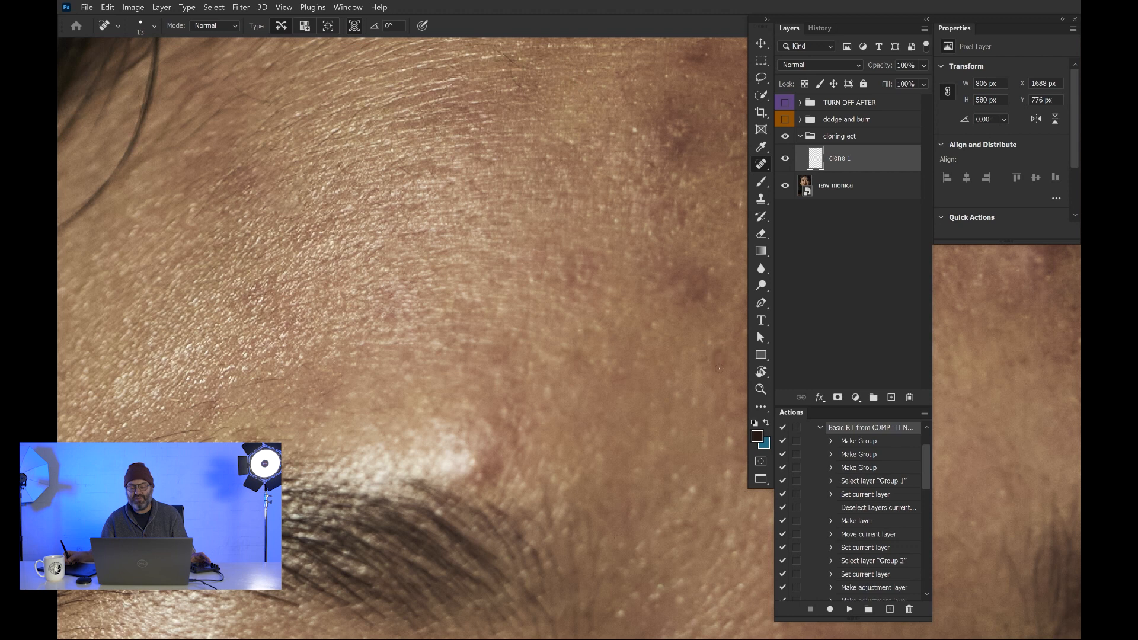
left_click(705, 360)
left_click(708, 344)
left_click(650, 324)
left_click(670, 347)
left_click(669, 384)
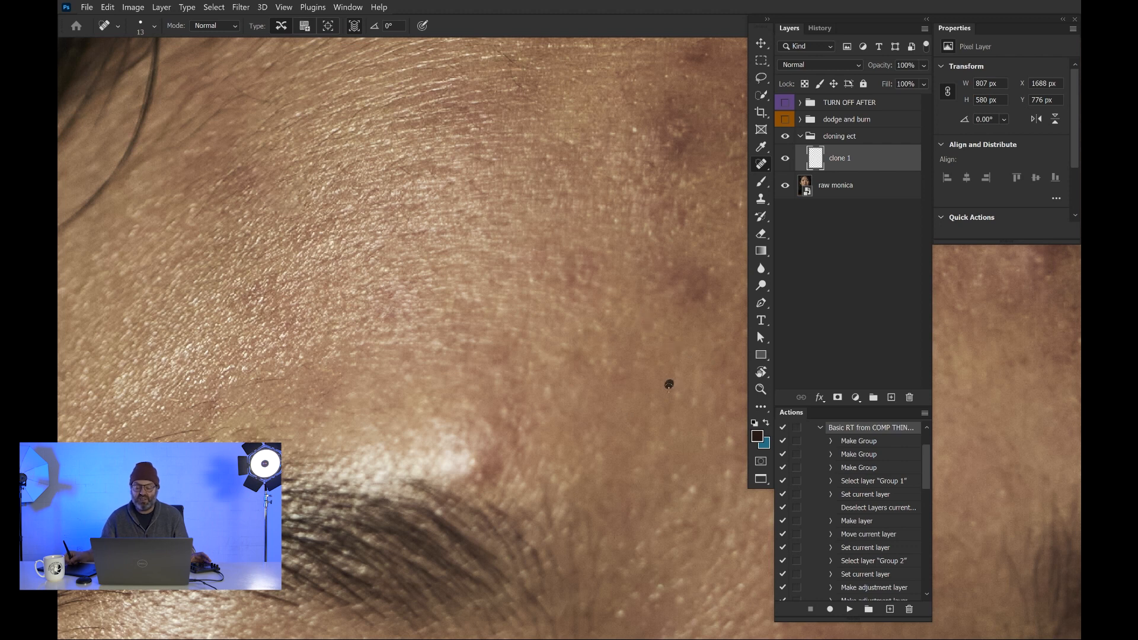
left_click(677, 394)
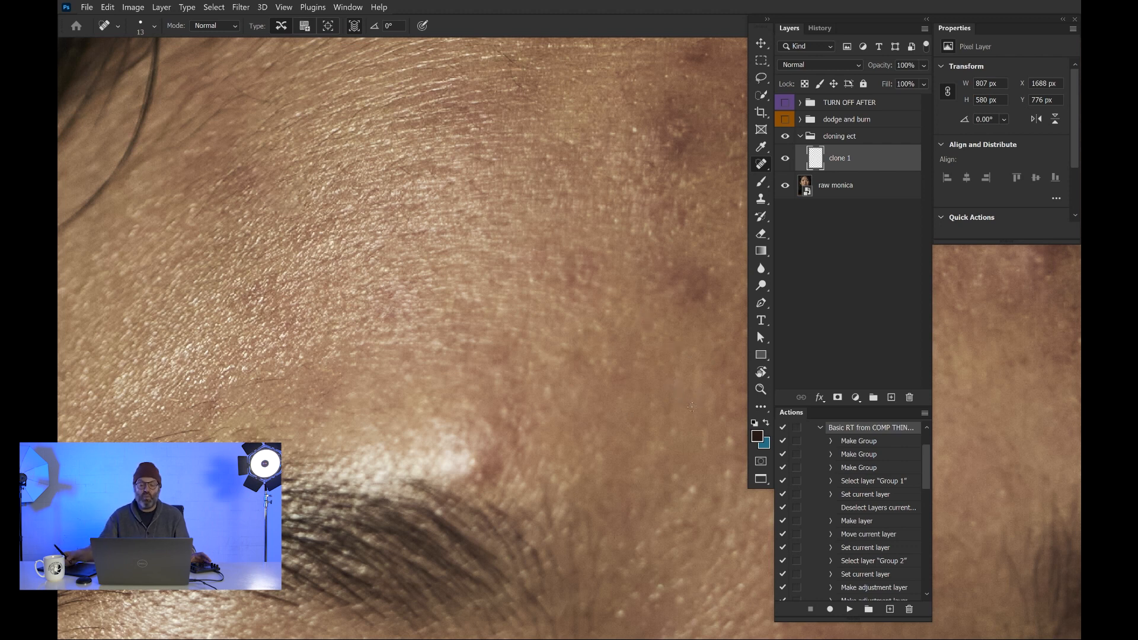
Step: Remove the fine stray hair on the forehead just above the eyebrow with the Spot Healing Brush
left_click_drag(194, 401, 268, 377)
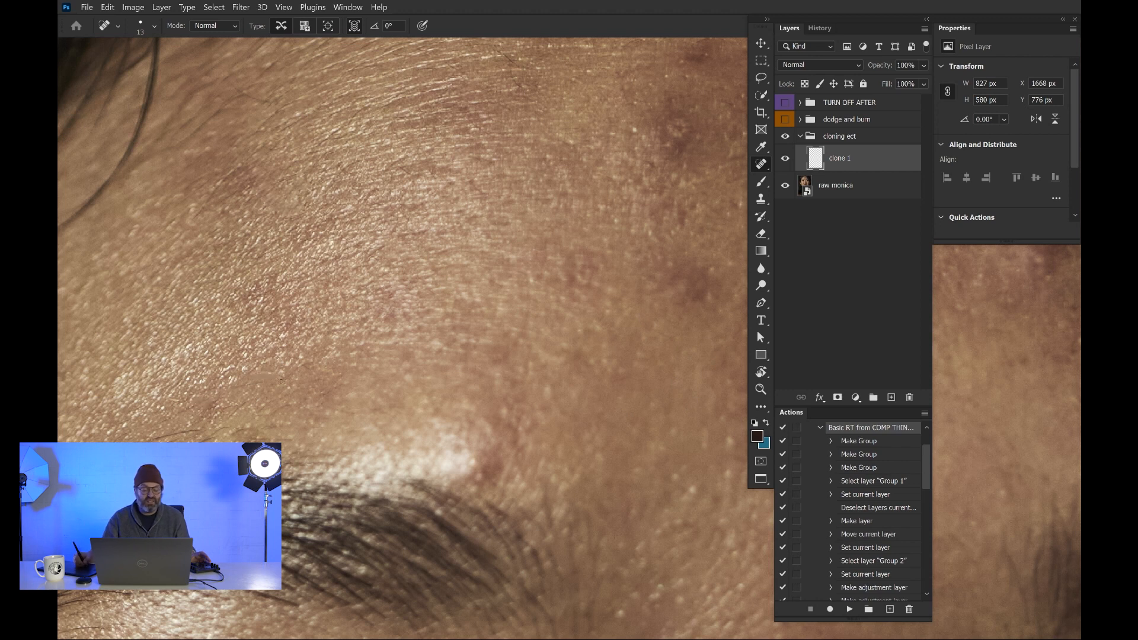
left_click(254, 383)
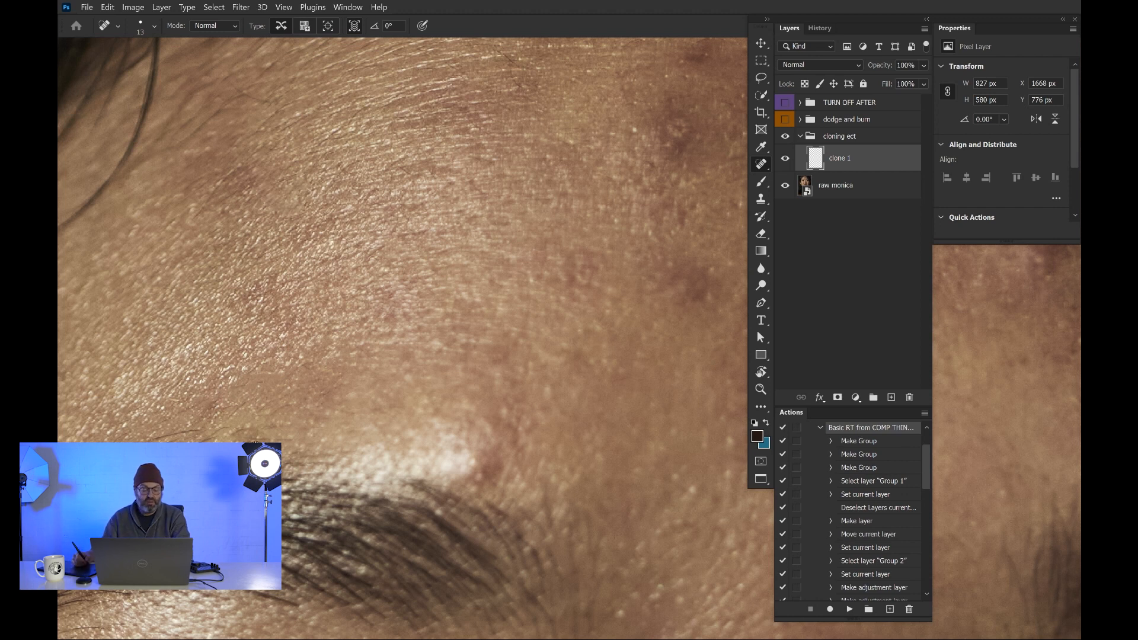
Step: Remove the stray hairs above and beside the outer end of the eyebrow with the Spot Healing Brush at size 10
left_click_drag(258, 455, 525, 208)
left_click_drag(363, 348, 510, 231)
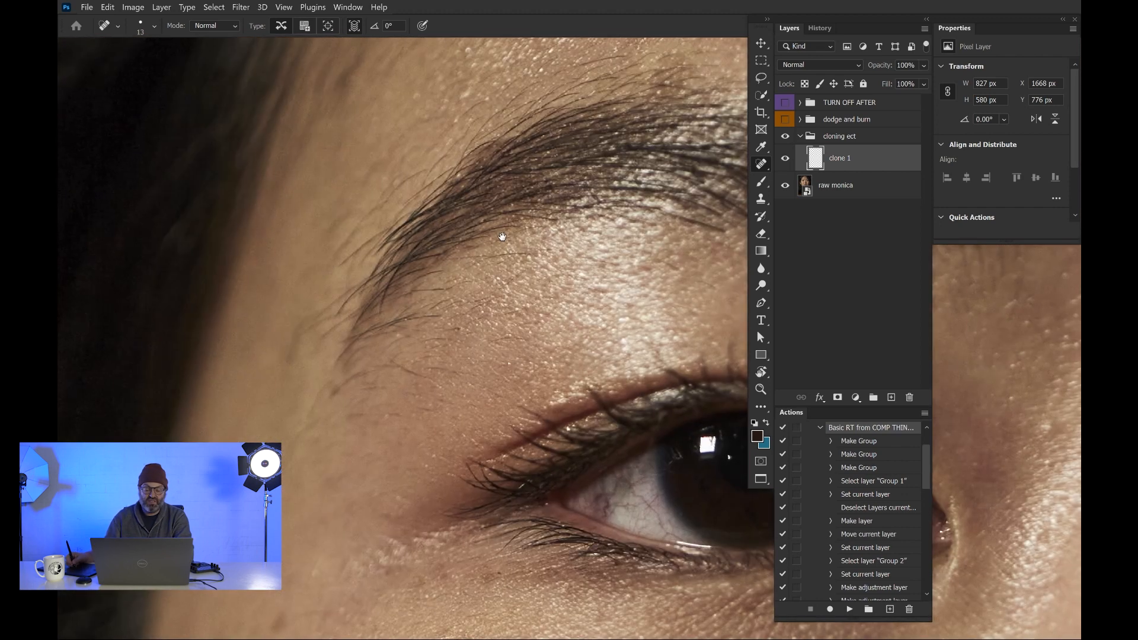
left_click_drag(390, 372, 396, 368)
left_click_drag(424, 288, 458, 356)
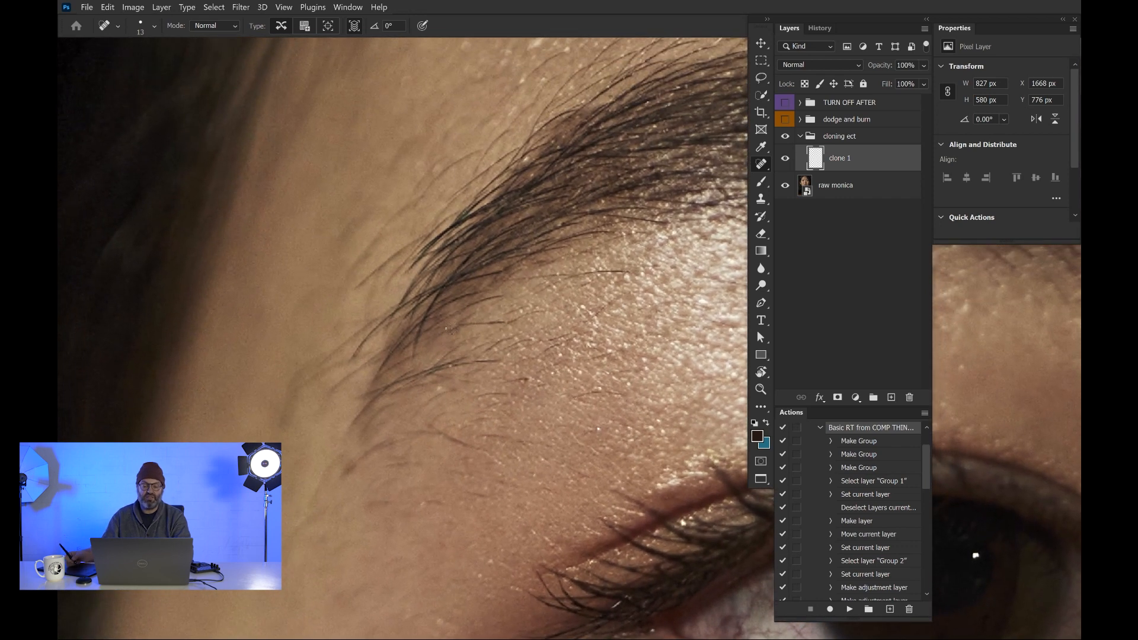
key("bracketleft")
key("bracketleft")
key("bracketleft")
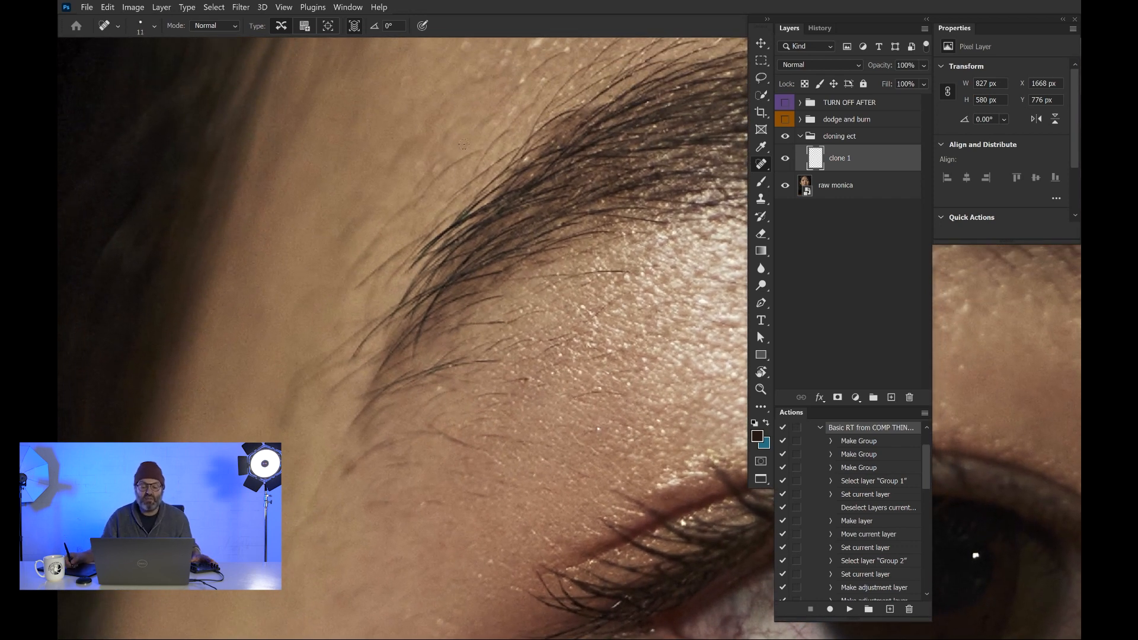
mouse_move(476, 152)
left_mouse_down()
mouse_move(394, 217)
mouse_move(343, 283)
left_mouse_up()
left_click_drag(435, 164, 409, 217)
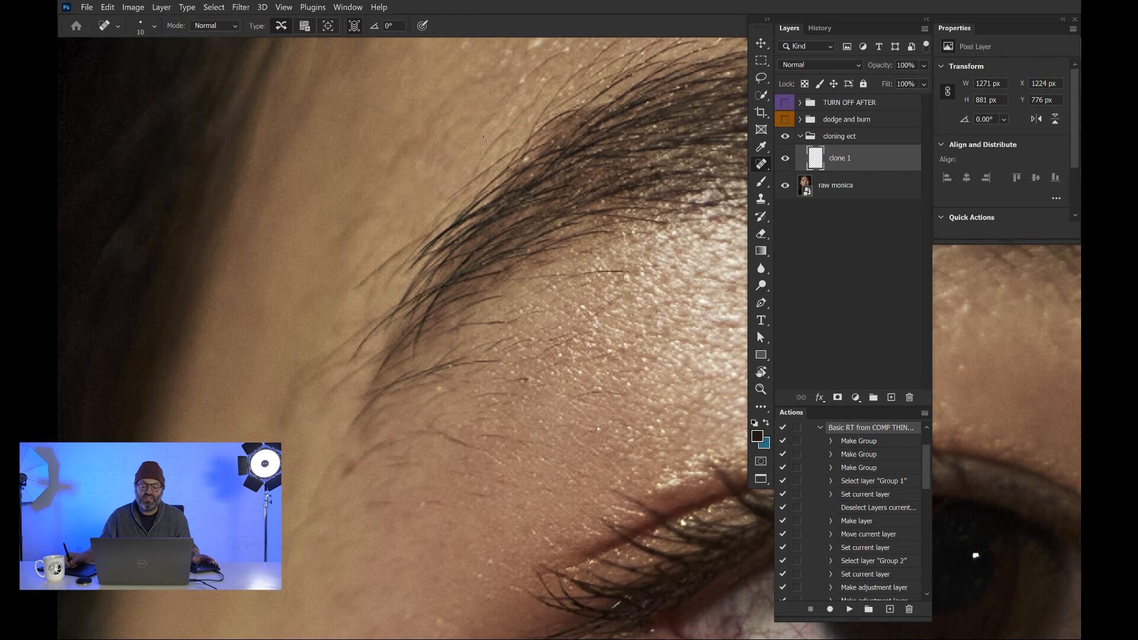
mouse_move(501, 131)
left_mouse_down()
mouse_move(477, 169)
mouse_move(512, 151)
mouse_move(439, 201)
left_mouse_up()
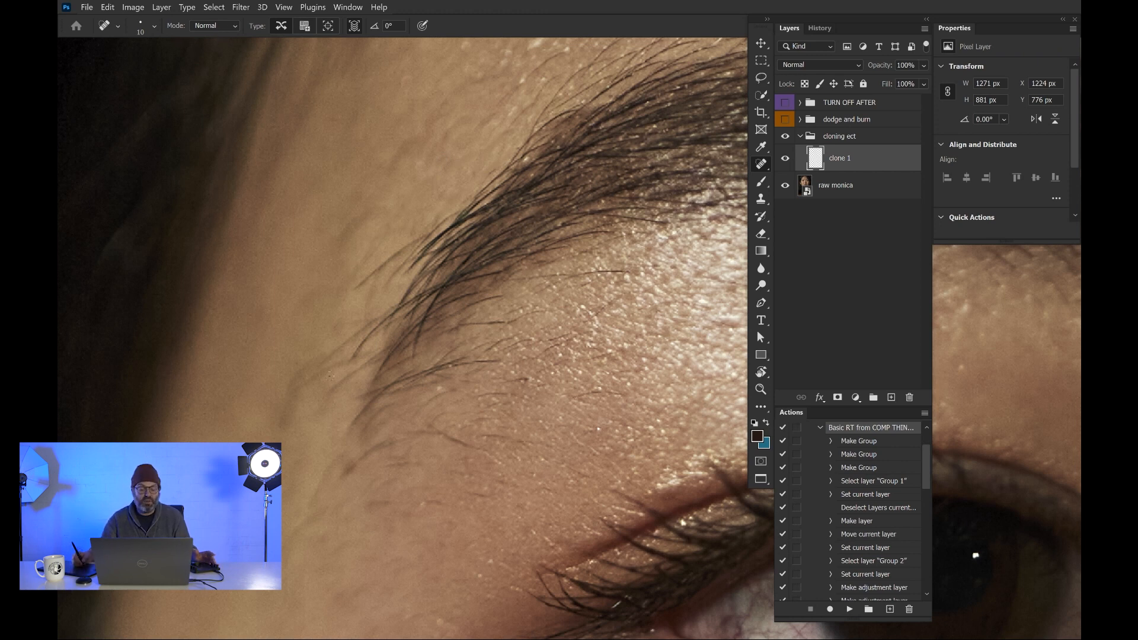
mouse_move(330, 369)
left_mouse_down()
mouse_move(291, 397)
mouse_move(285, 426)
left_mouse_up()
left_click(286, 402)
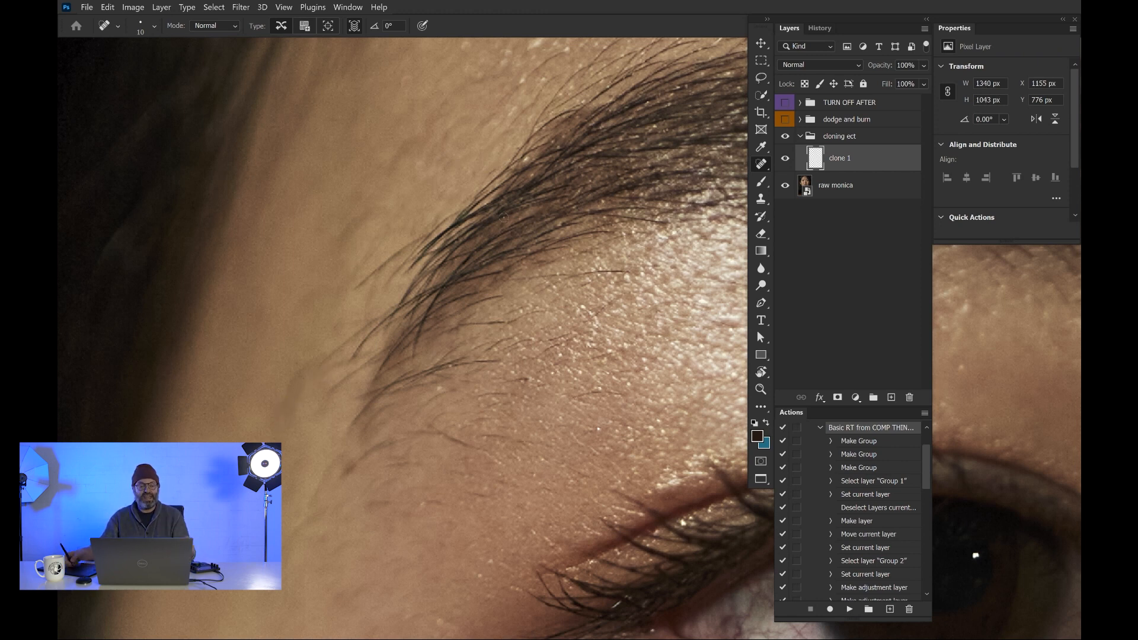
Step: Set the Spot Healing Brush mode to Lighten and remove the stray hairs below the eyebrow's outer end
left_click(228, 25)
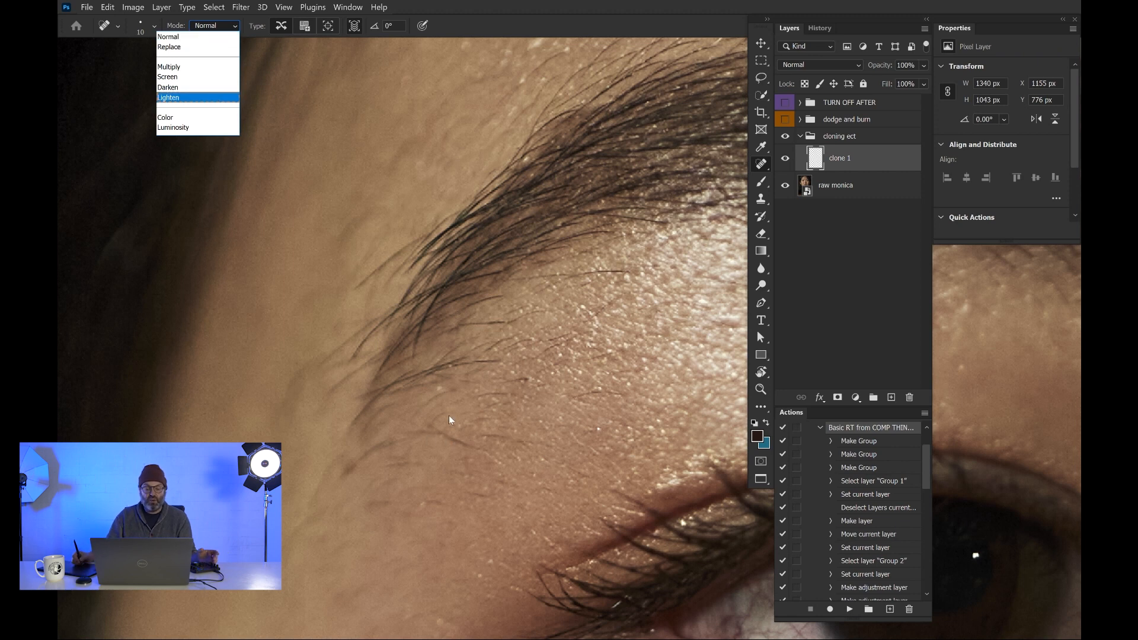
left_click(223, 100)
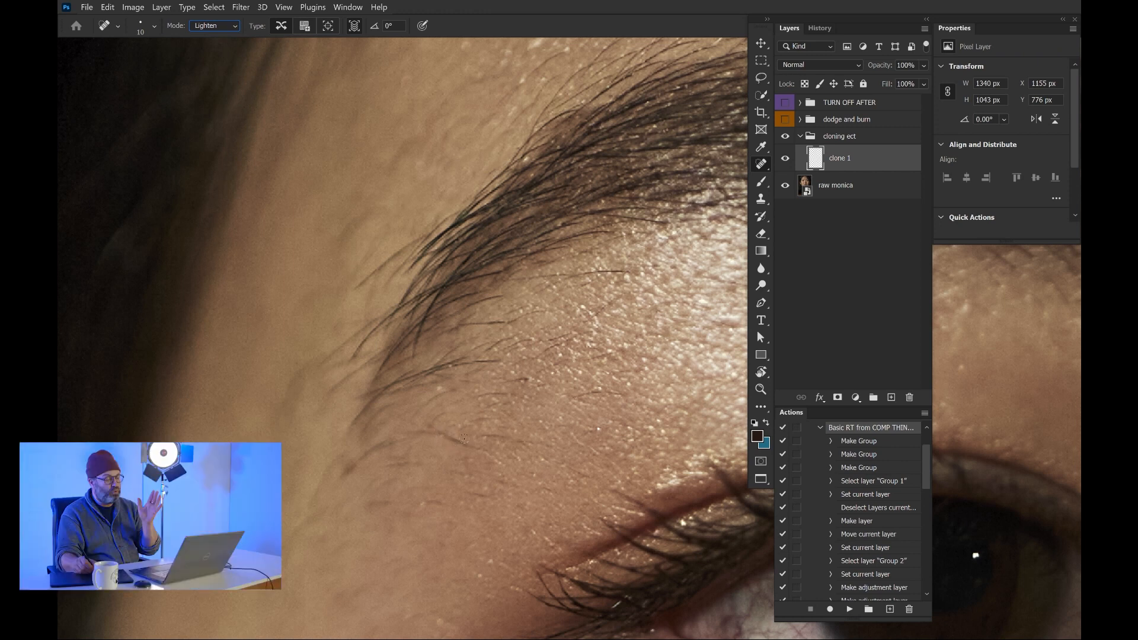
mouse_move(437, 431)
left_mouse_down()
mouse_move(474, 449)
mouse_move(504, 437)
left_mouse_up()
left_click(523, 379)
left_click_drag(510, 392, 466, 408)
left_click_drag(388, 444, 338, 486)
left_click_drag(415, 465, 389, 471)
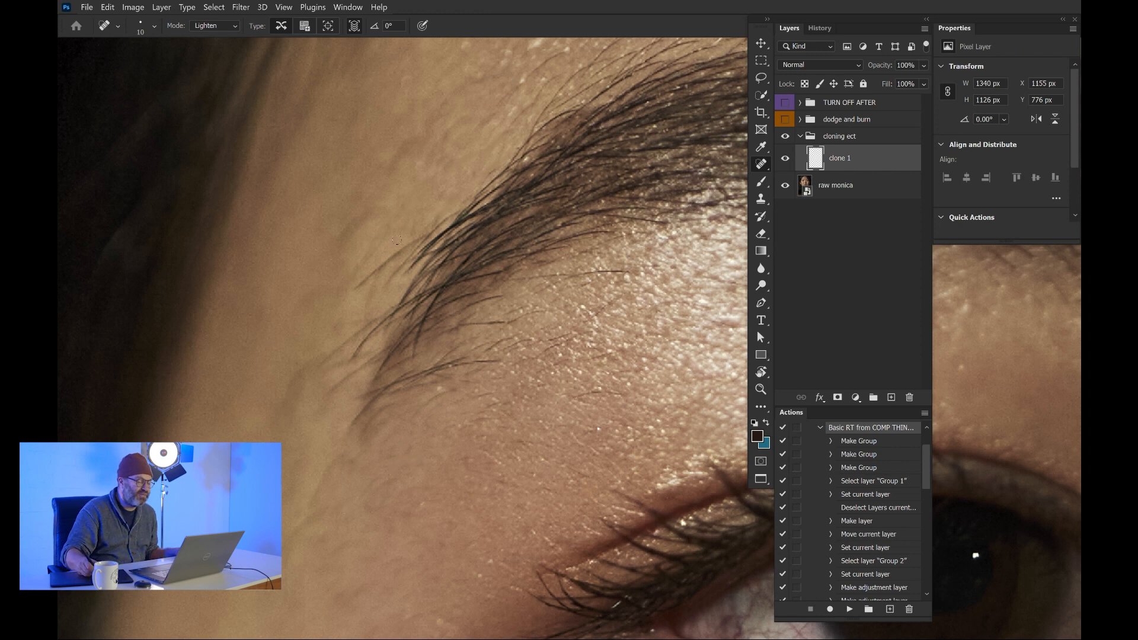
Step: Clean up the loose hairs along the edges of the eyebrow's outer end in Lighten mode
left_click_drag(413, 237, 354, 292)
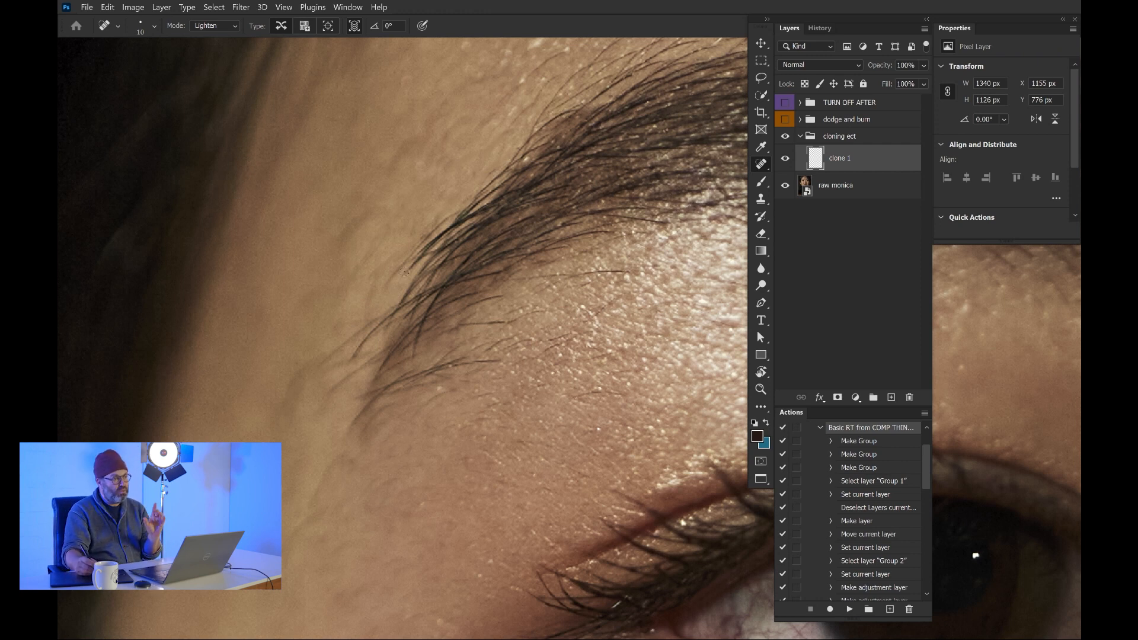
left_click_drag(441, 269, 332, 474)
left_click_drag(514, 324, 453, 325)
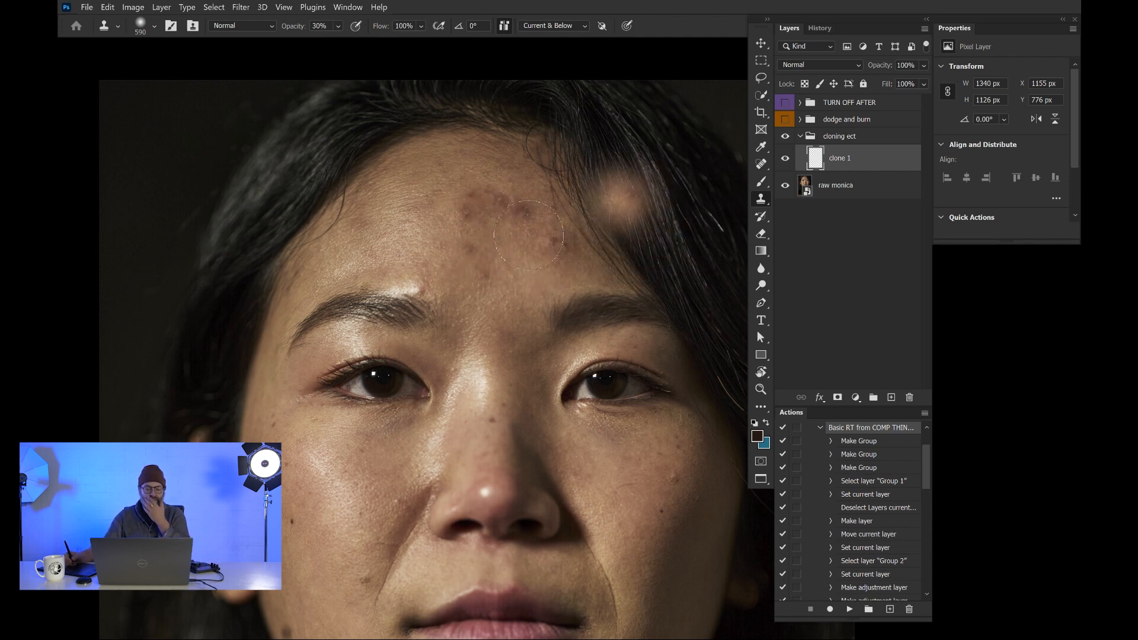
Step: Try covering the dark forehead patch with adjacent skin using the Clone Stamp at 100% opacity, and undo the stroke
key("0")
left_click(400, 211, "alt")
left_click(490, 206)
left_click_drag(491, 206, 496, 217)
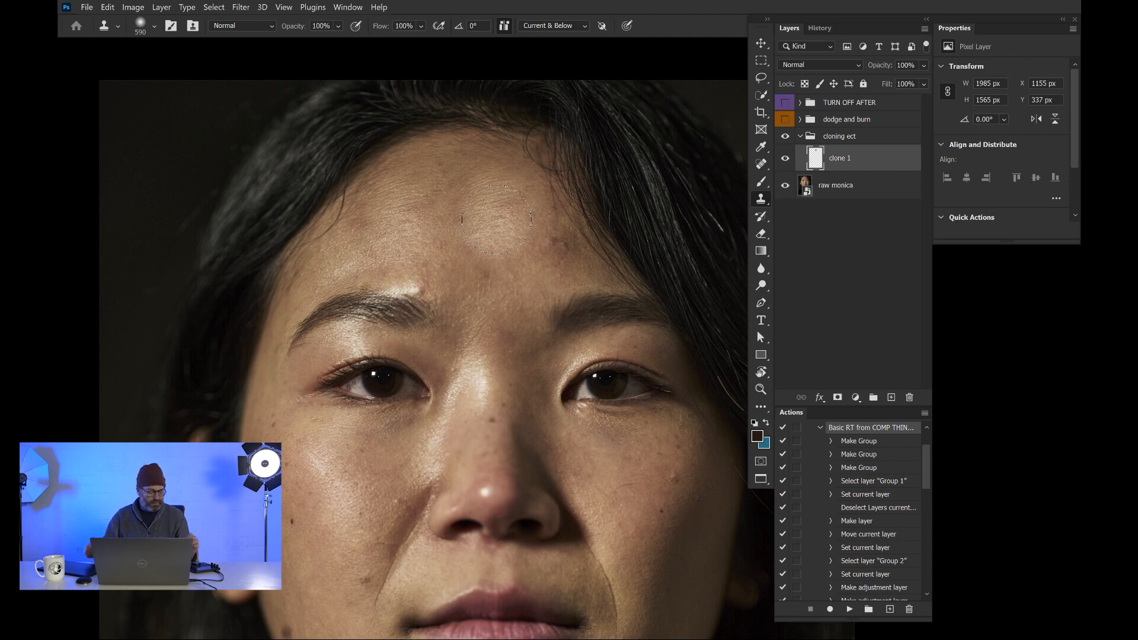
key("ctrl+z")
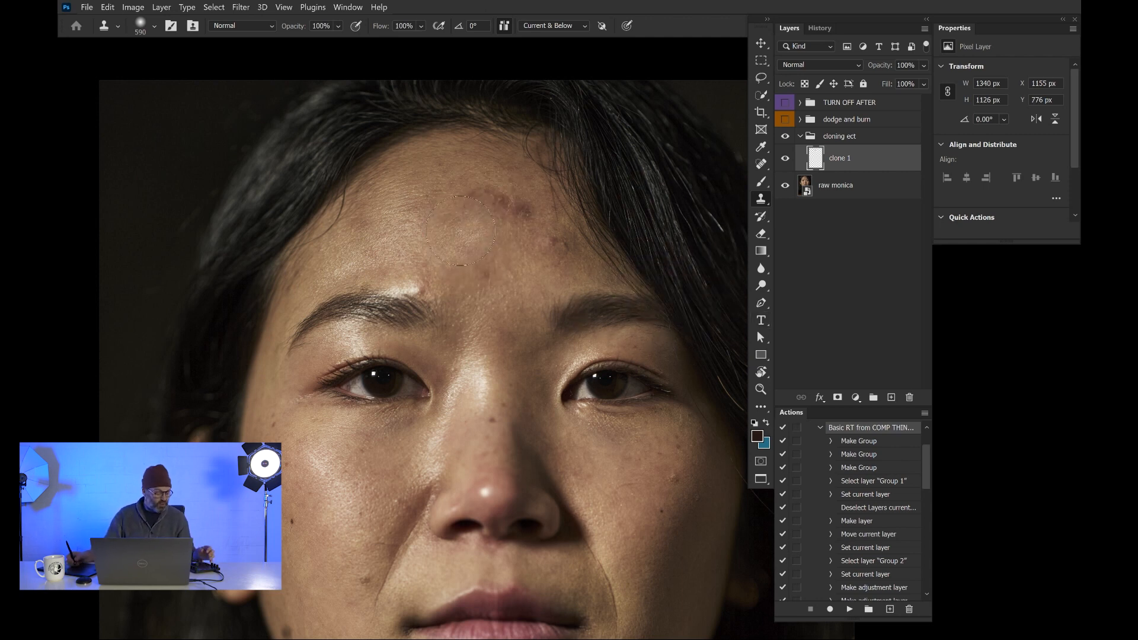
Step: Set the Clone Stamp opacity to 10% and gradually build up cloned skin over the dark forehead patch
key("1")
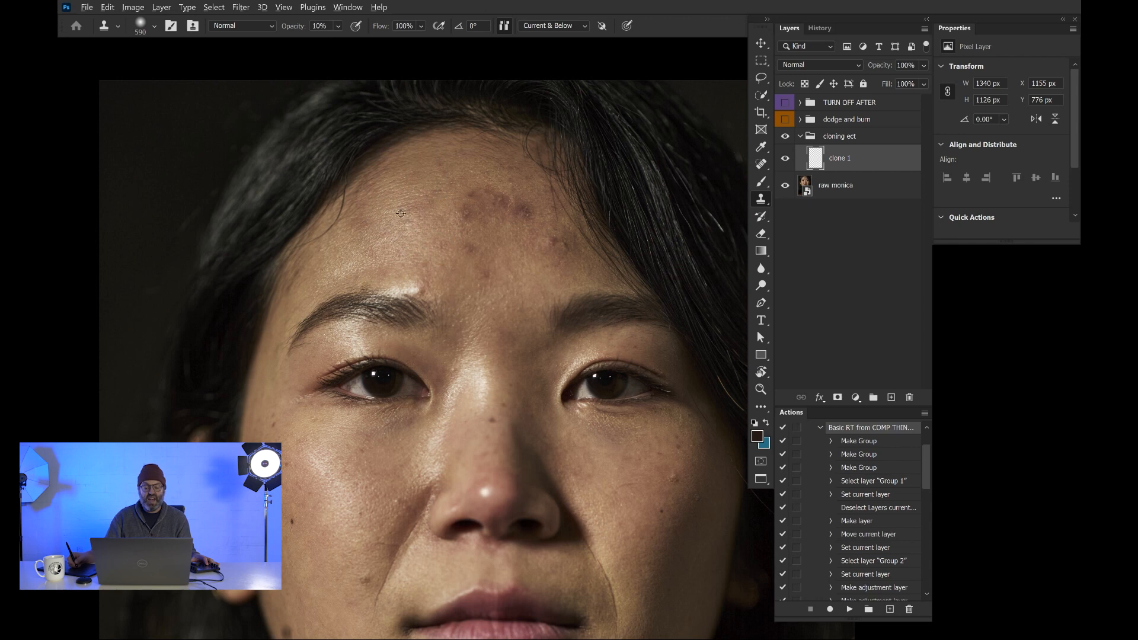
left_click(483, 208)
left_click(479, 206)
left_click(503, 210)
left_click(514, 218)
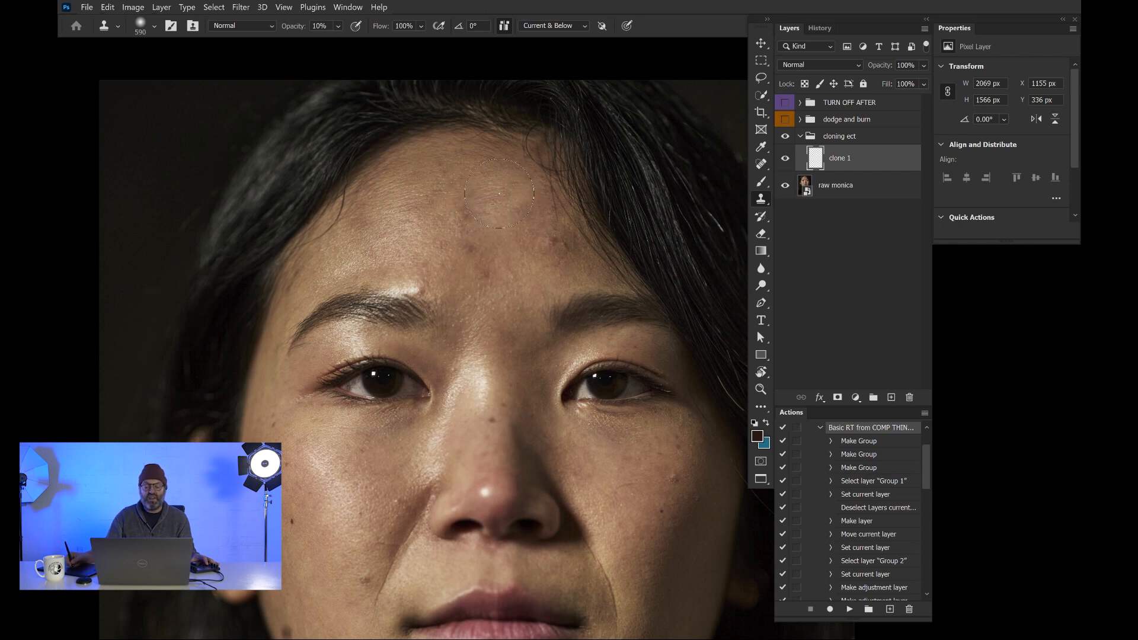
left_click(501, 196)
left_click(467, 202)
left_click(465, 210)
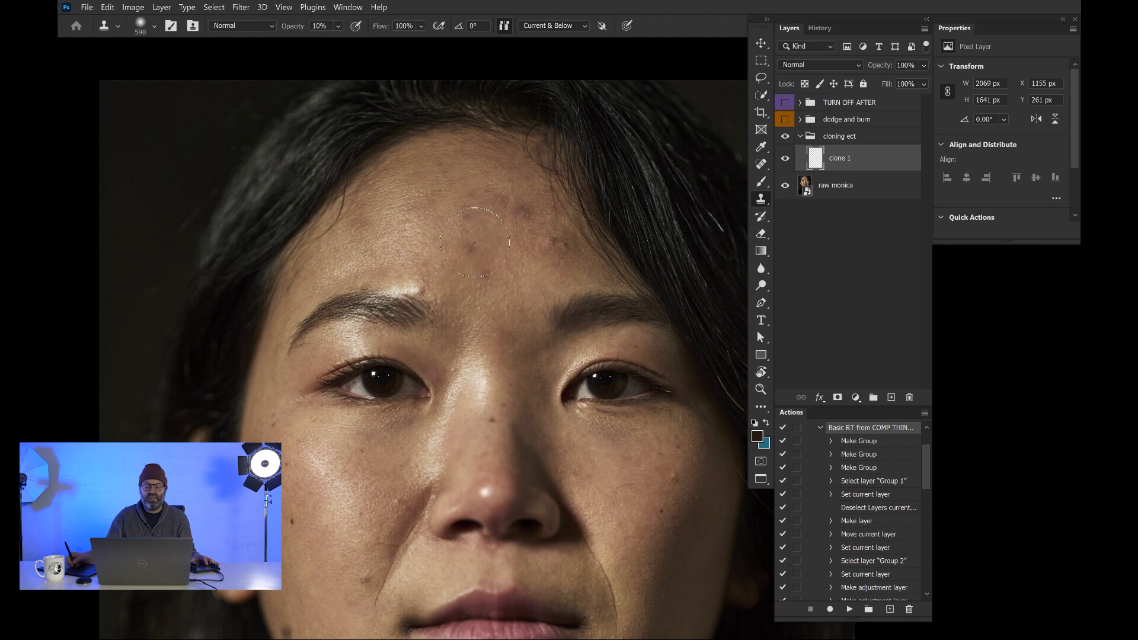
Step: Resample clean forehead skin and soften the remaining discoloration near the hairline with the Clone Stamp at size 289
left_click(458, 169, "alt")
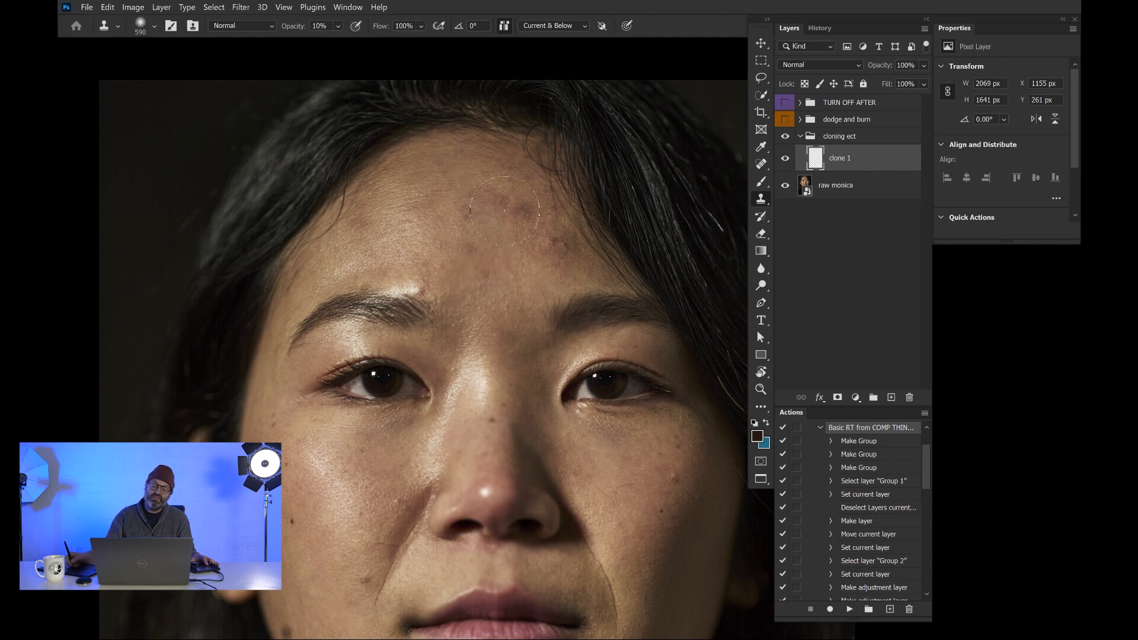
key("bracketleft")
key("bracketleft")
key("bracketleft")
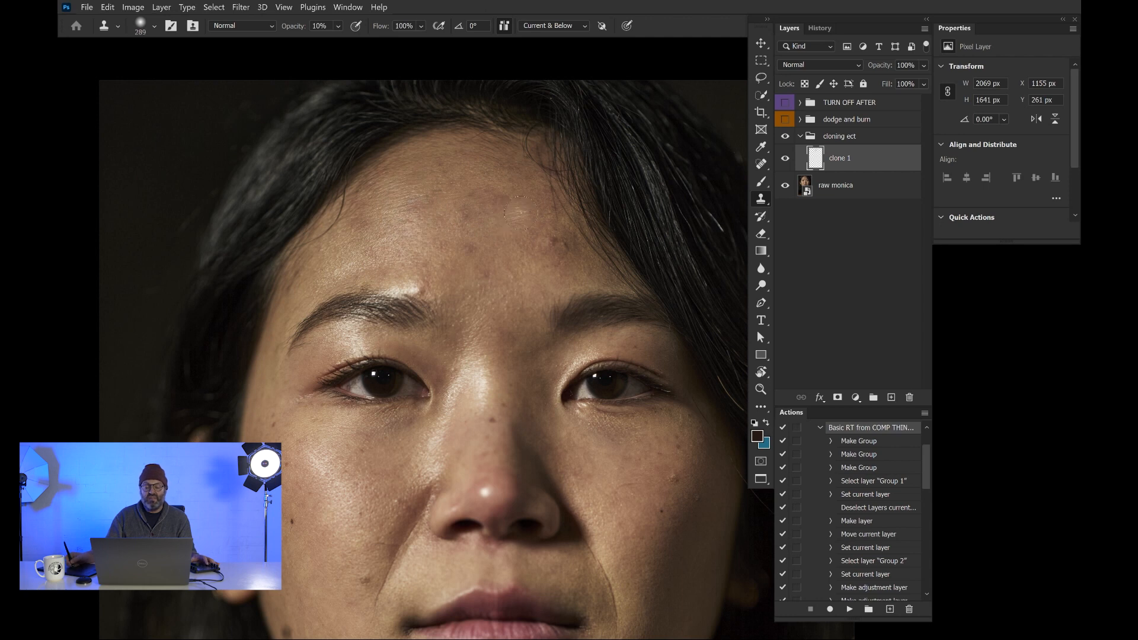
left_click(420, 177, "alt")
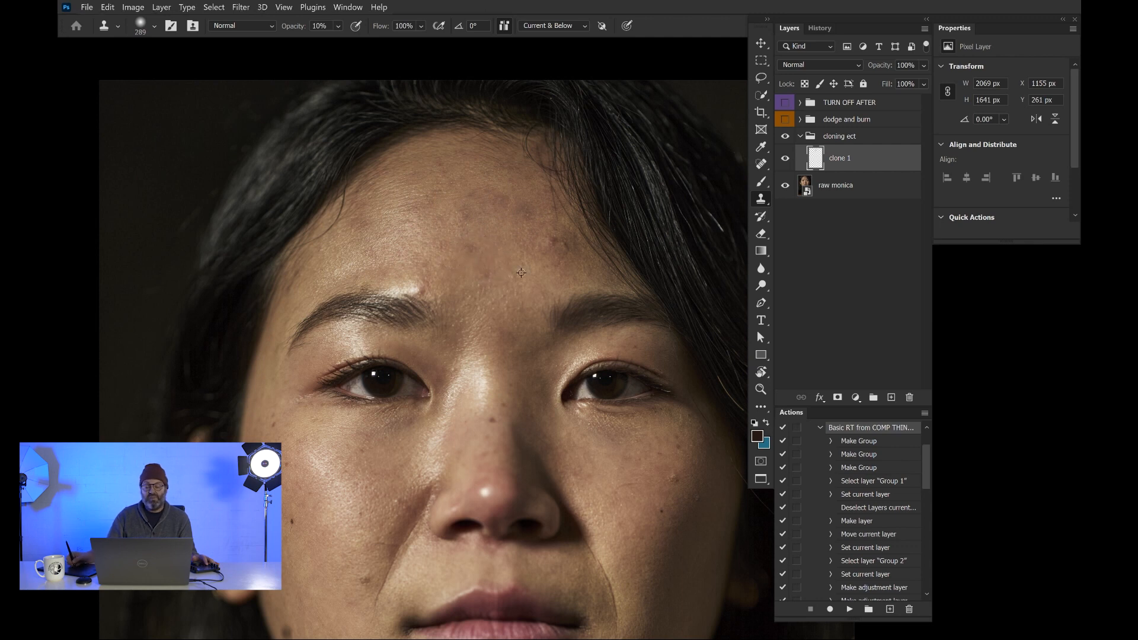
left_click(556, 249)
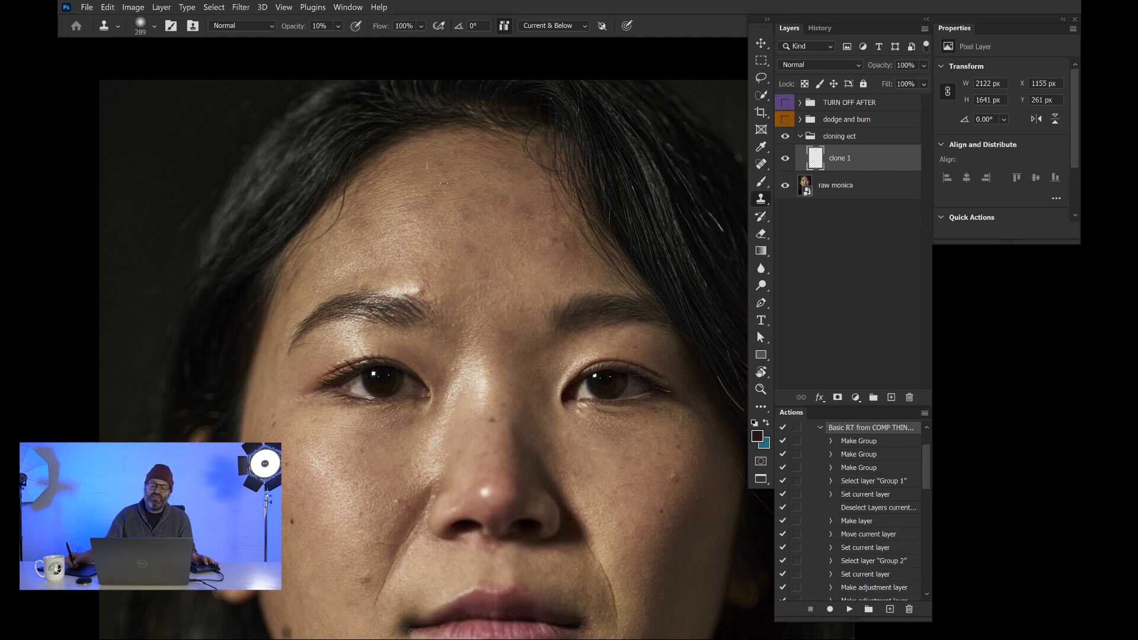
Step: Compare the portrait with and without the clone 1 layer
left_click(785, 157)
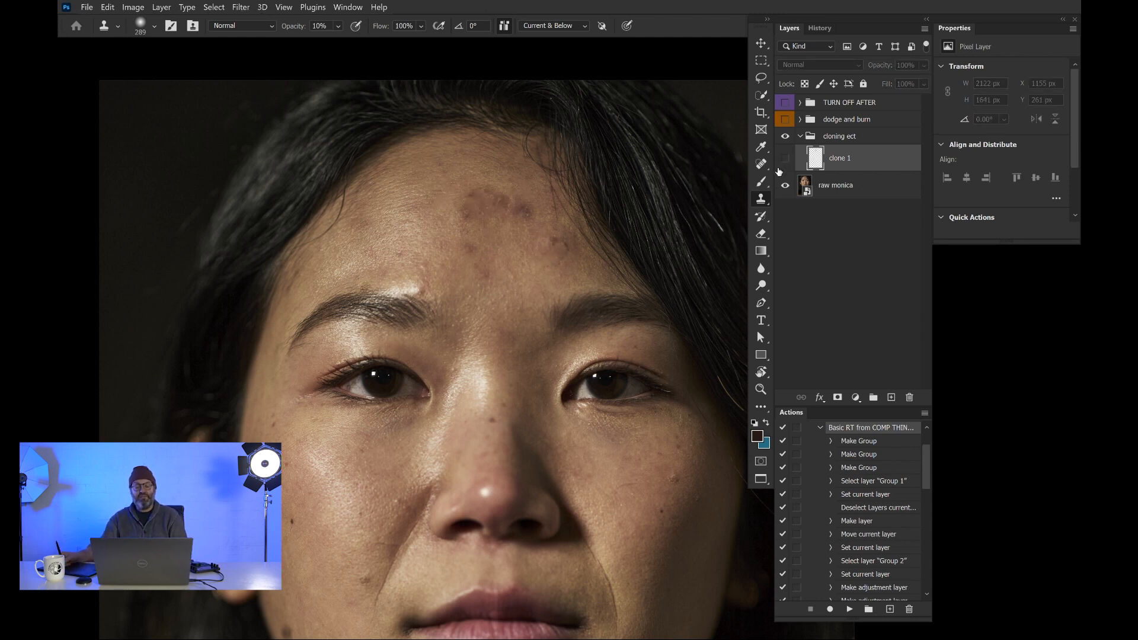
left_click(783, 159)
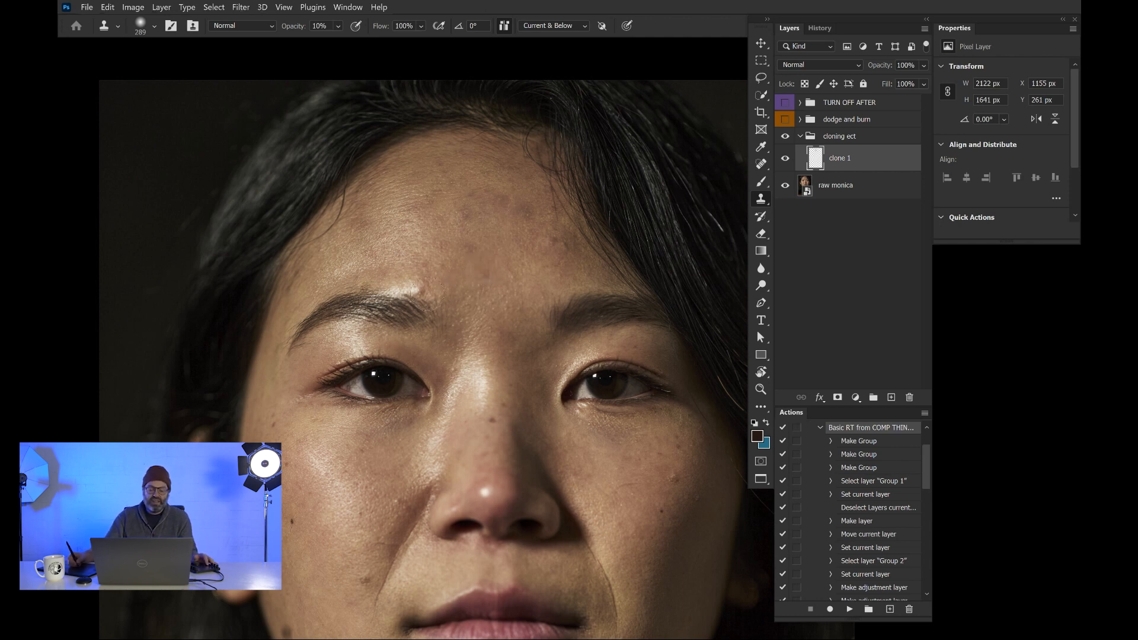
Step: Paint out the long stray hair above the cheek mole with the Spot Healing Brush in Lighten mode at size 6
key("x")
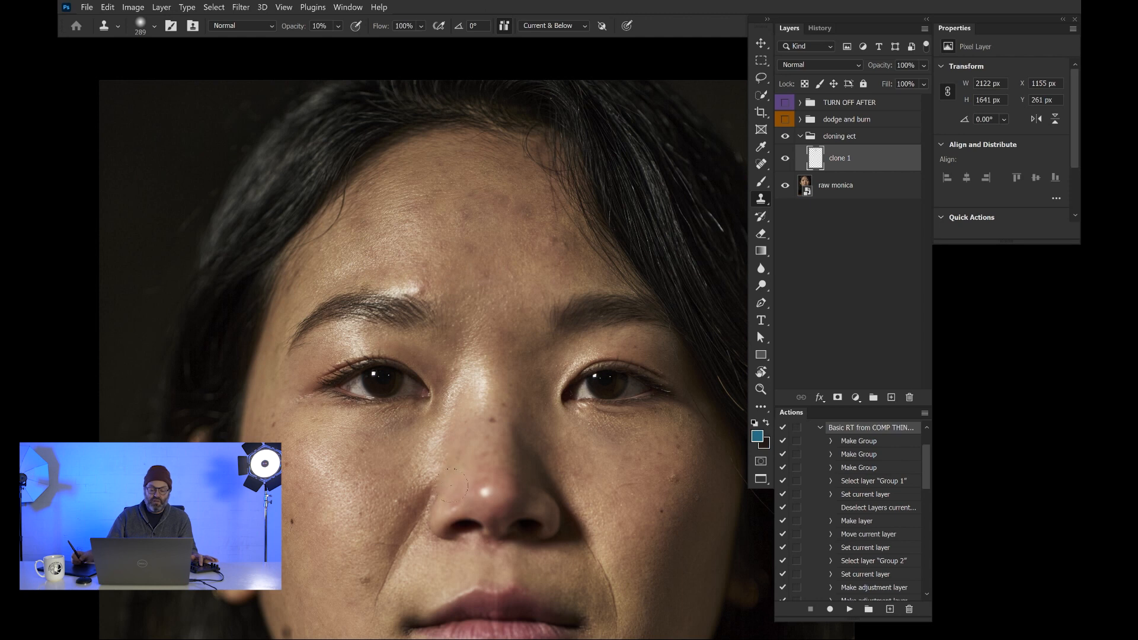
left_click_drag(444, 490, 530, 175)
left_click_drag(415, 213, 425, 225)
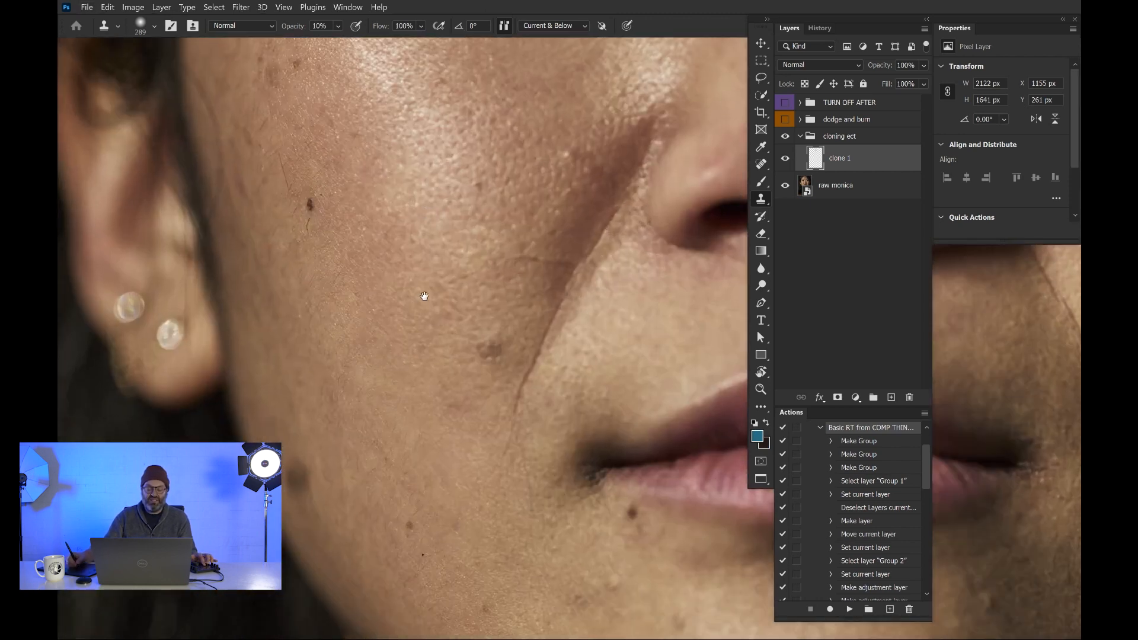
left_click_drag(422, 433, 422, 267)
left_click_drag(439, 164, 424, 292)
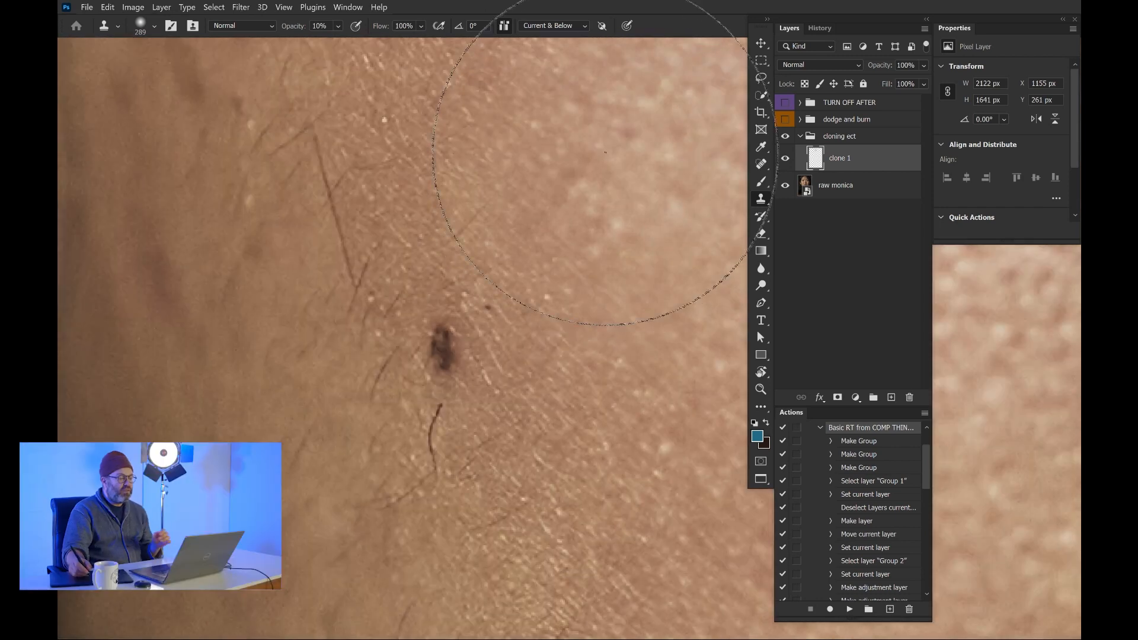
mouse_move(508, 299)
left_mouse_down()
mouse_move(478, 297)
mouse_move(502, 322)
mouse_move(569, 347)
left_mouse_up()
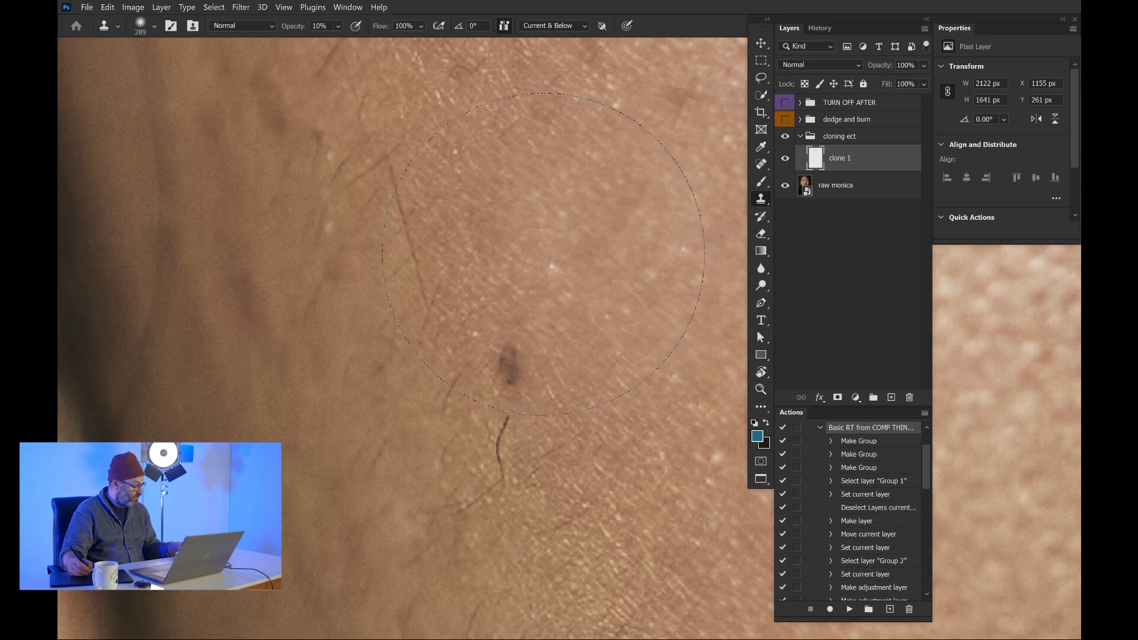
key("j")
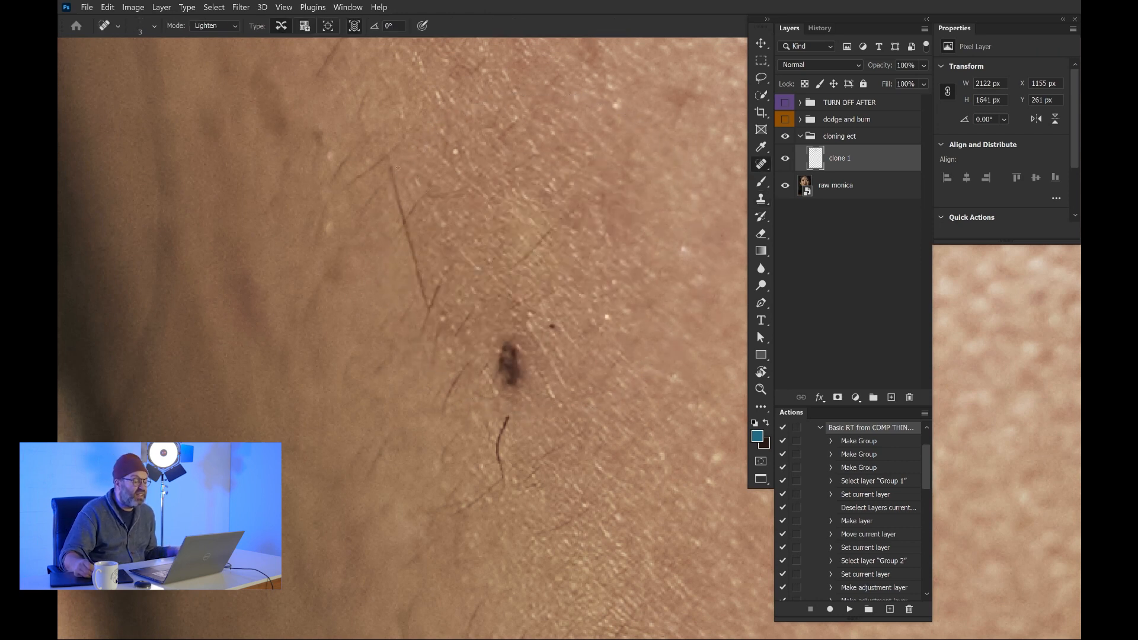
key("bracketright")
key("bracketright")
key("bracketright")
left_click_drag(391, 168, 430, 312)
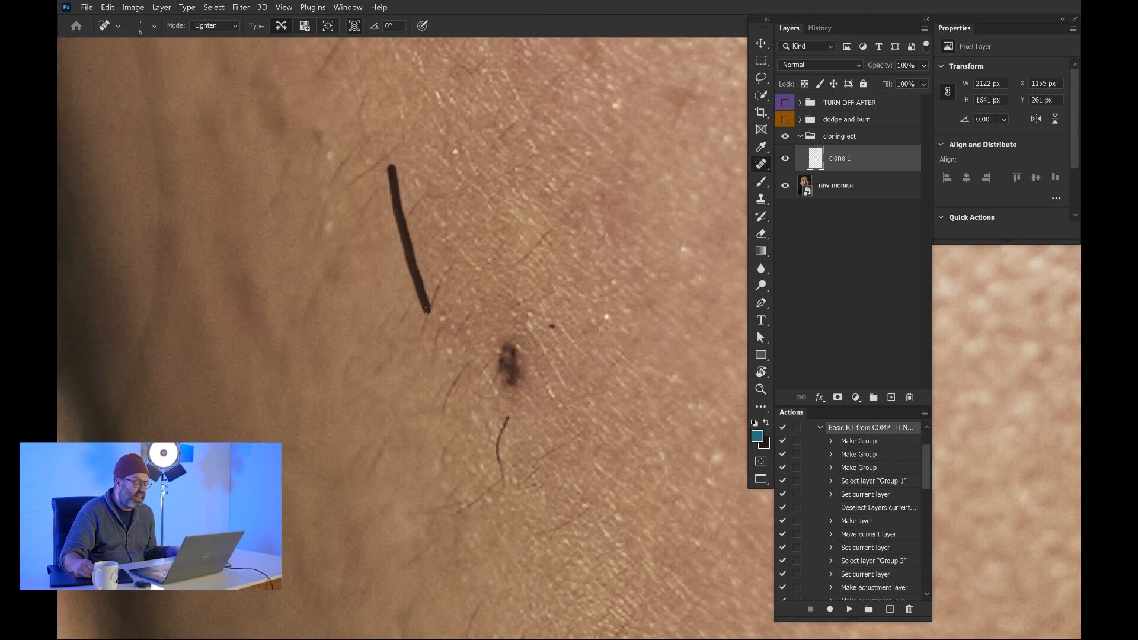
Step: Remove the remaining short stray hairs beside and below the cheek mole with the Spot Healing Brush
mouse_move(401, 206)
left_mouse_down()
mouse_move(421, 282)
mouse_move(438, 288)
mouse_move(424, 347)
left_mouse_up()
mouse_move(440, 294)
left_mouse_down()
mouse_move(420, 347)
mouse_move(435, 363)
left_mouse_up()
left_click(409, 304)
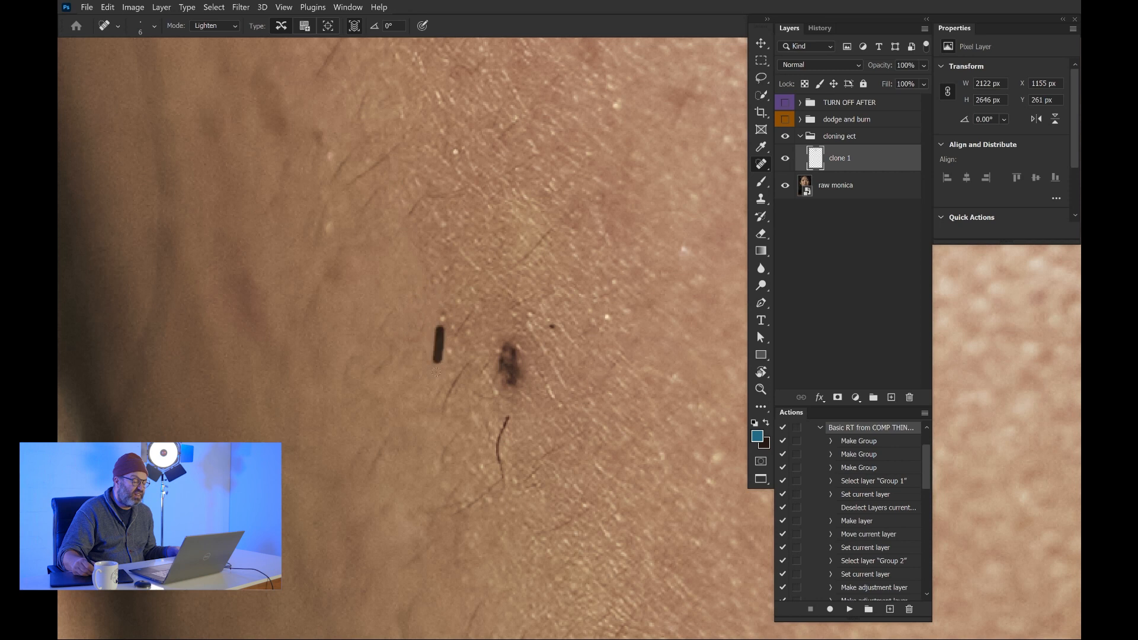
mouse_move(467, 307)
left_mouse_down()
mouse_move(453, 337)
mouse_move(470, 313)
mouse_move(441, 422)
left_mouse_up()
left_click(469, 314)
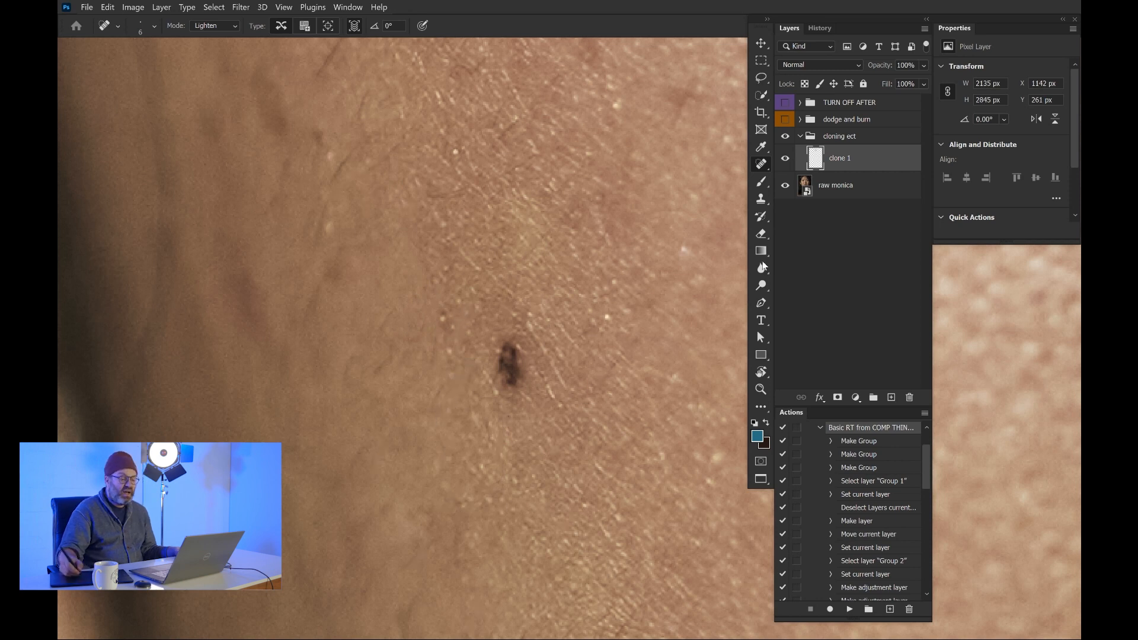
Step: Compare the cheek with and without the stray-hair cleanup on the clone 1 layer
left_click(784, 159)
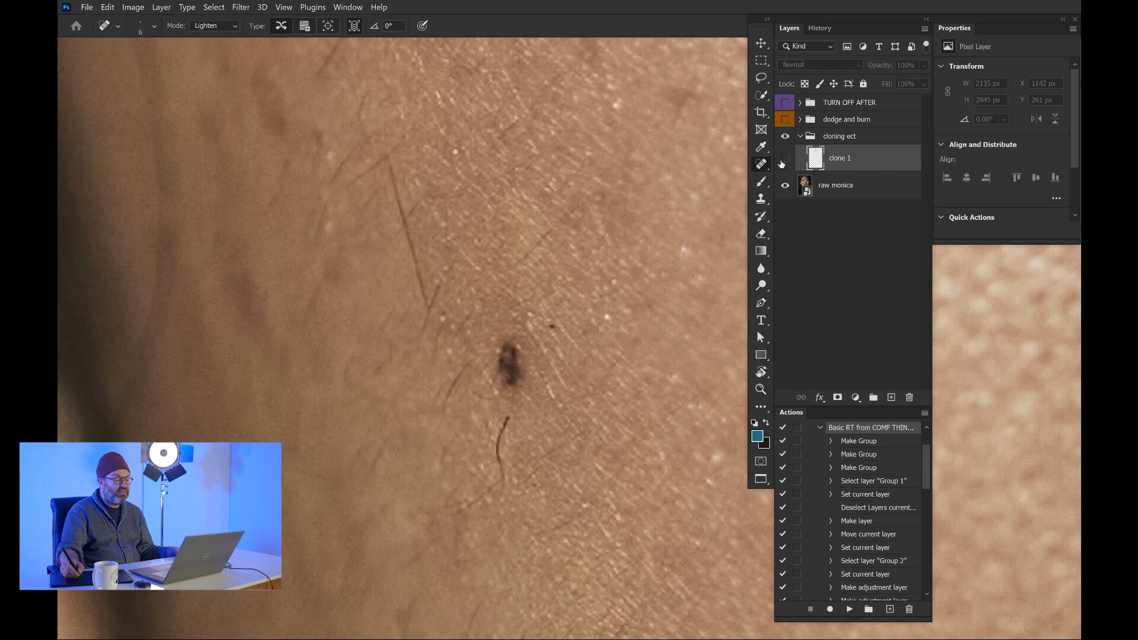
left_click(782, 160)
left_click(784, 159)
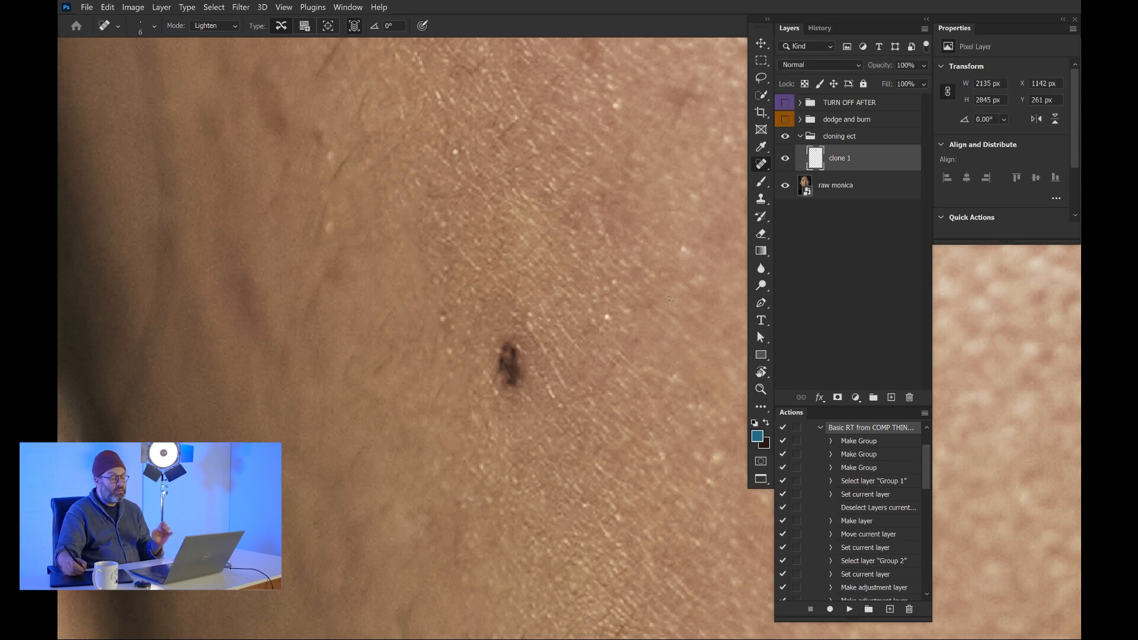
Step: Shrink the Clone Stamp brush to about the mole's size and lighten the cheek mole with cloned skin at 10% opacity
left_click_drag(547, 359, 582, 387)
left_click_drag(571, 494, 527, 362)
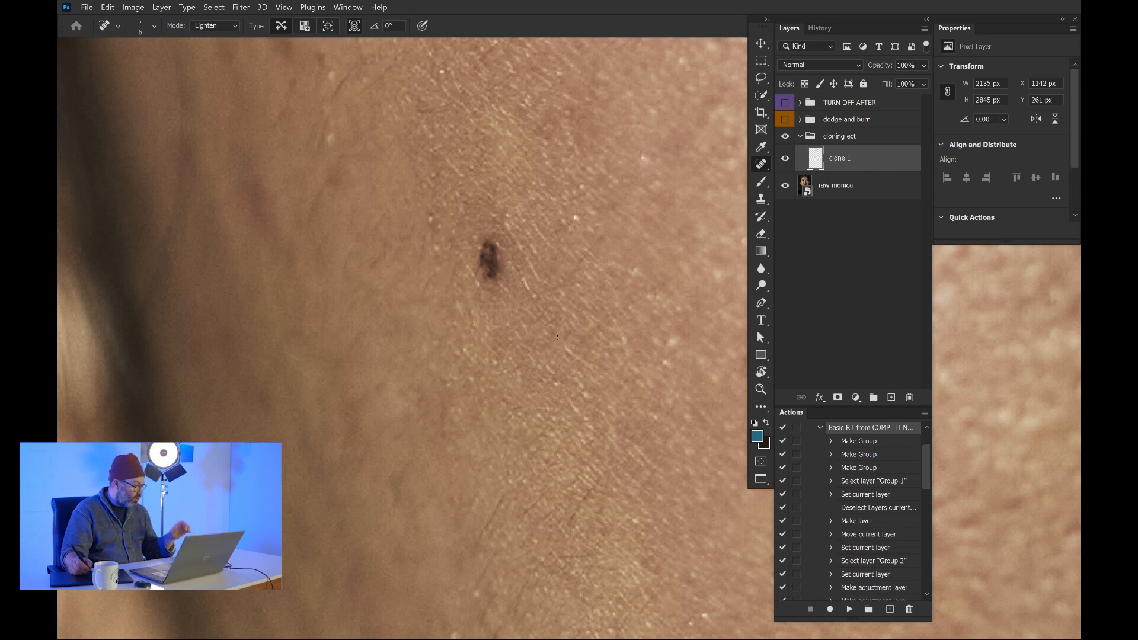
key("s")
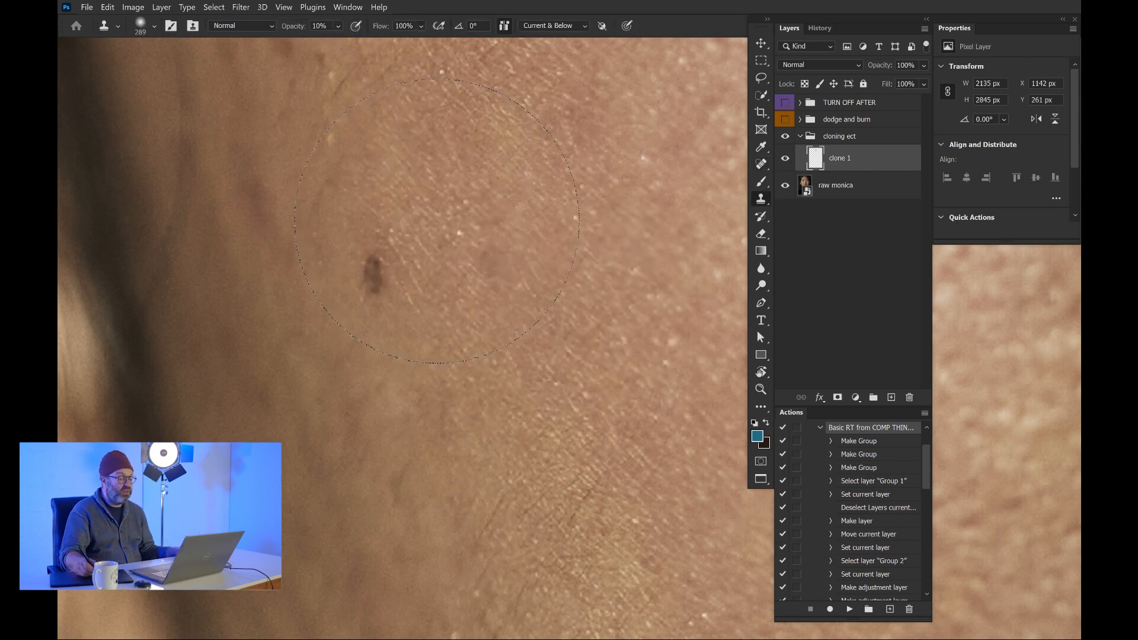
key("[")
key("[")
key("[")
key("[")
key("[")
key("[")
key("[")
key("[")
key("[")
key("[")
key("[")
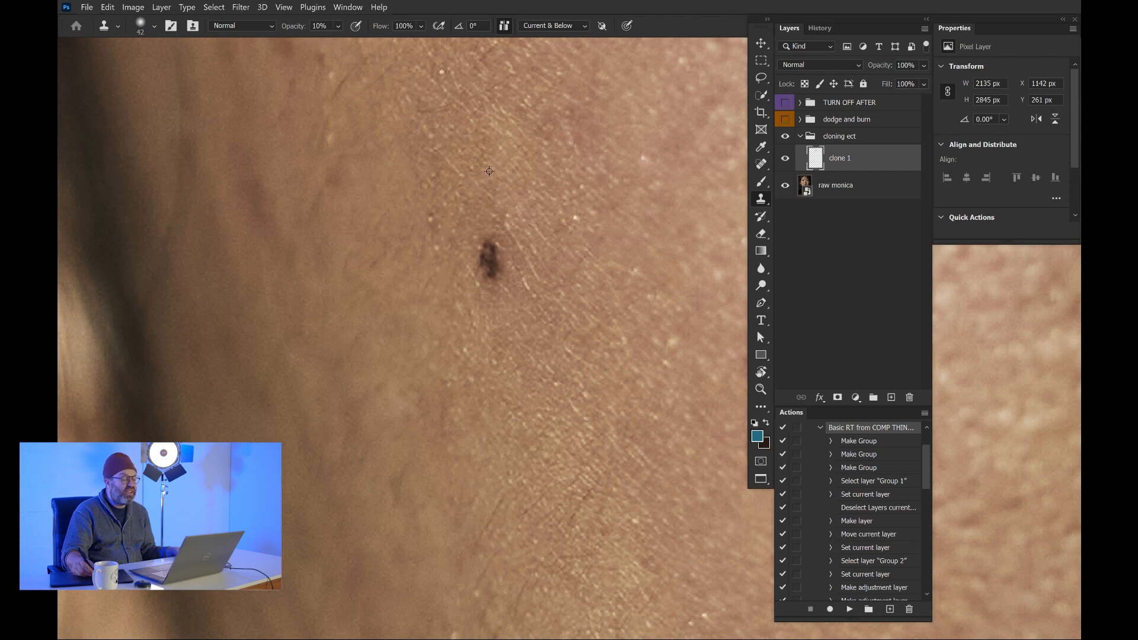
key("]")
mouse_move(494, 275)
left_mouse_down()
mouse_move(491, 256)
mouse_move(490, 267)
left_mouse_up()
left_click_drag(491, 246, 490, 250)
Step: Toggle the clone 1 layer repeatedly to compare the mole before and after the cloning
left_click(785, 158)
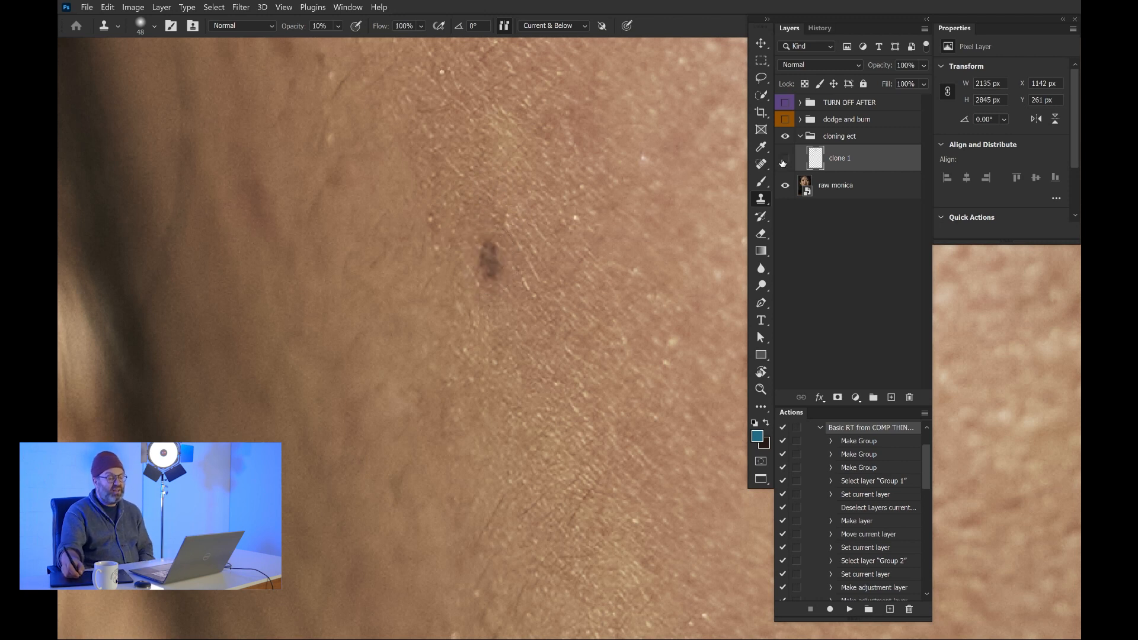
left_click(781, 162)
left_click(781, 162)
left_click(780, 164)
left_click(779, 164)
left_click(780, 164)
left_click(780, 165)
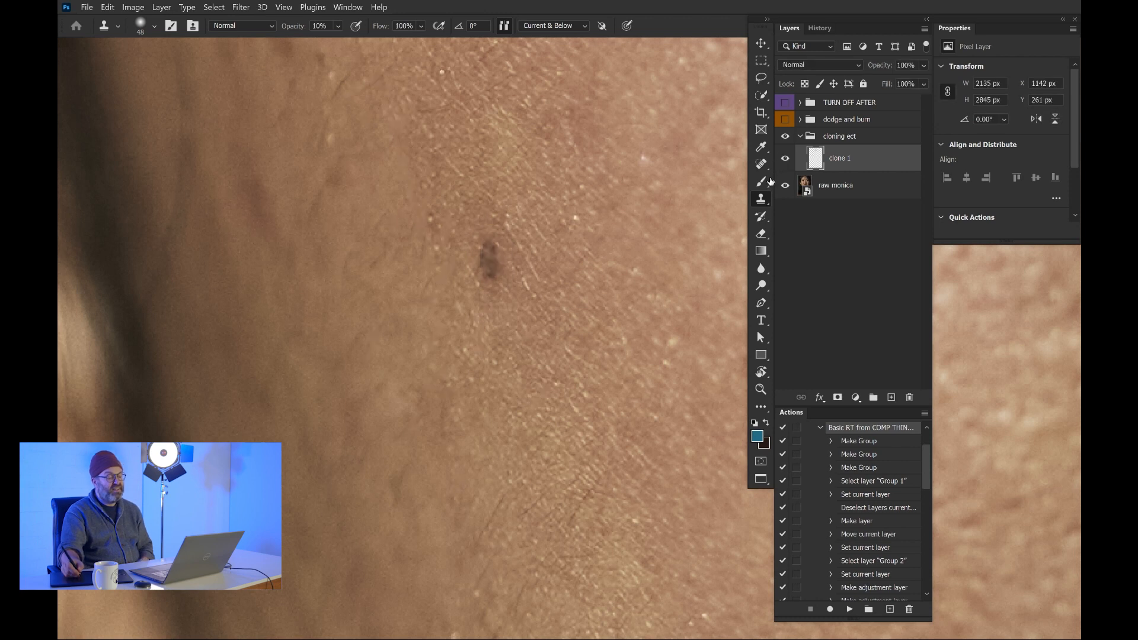
left_click_drag(468, 353, 520, 338)
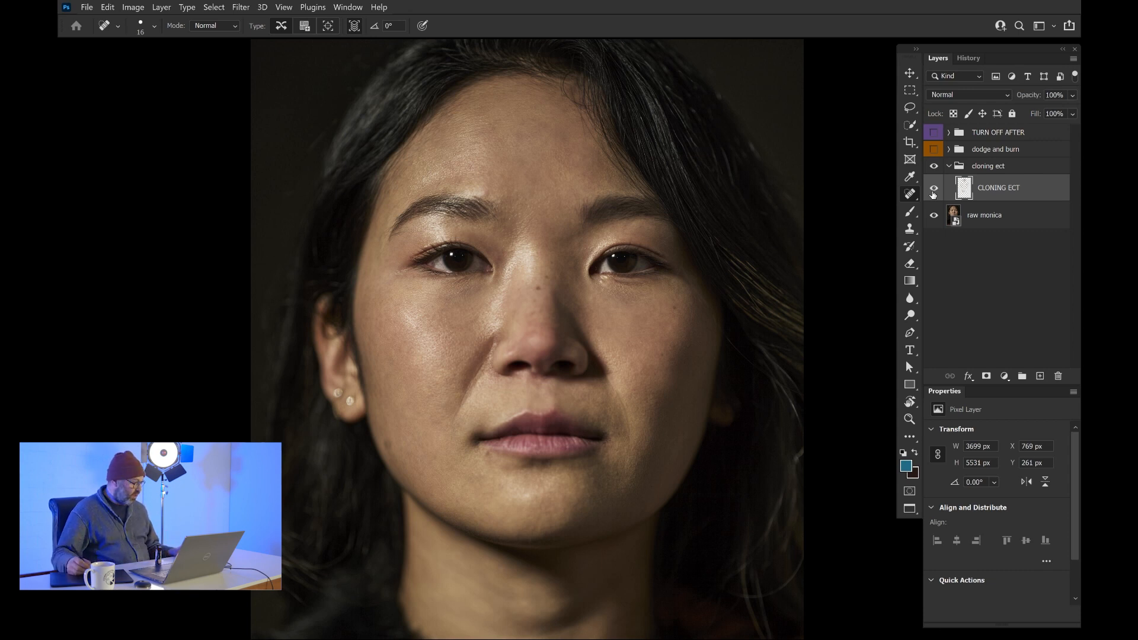
Step: Compare the face close up with and without the CLONING ECT layer, and review the whole portrait
left_click_drag(551, 308, 565, 318)
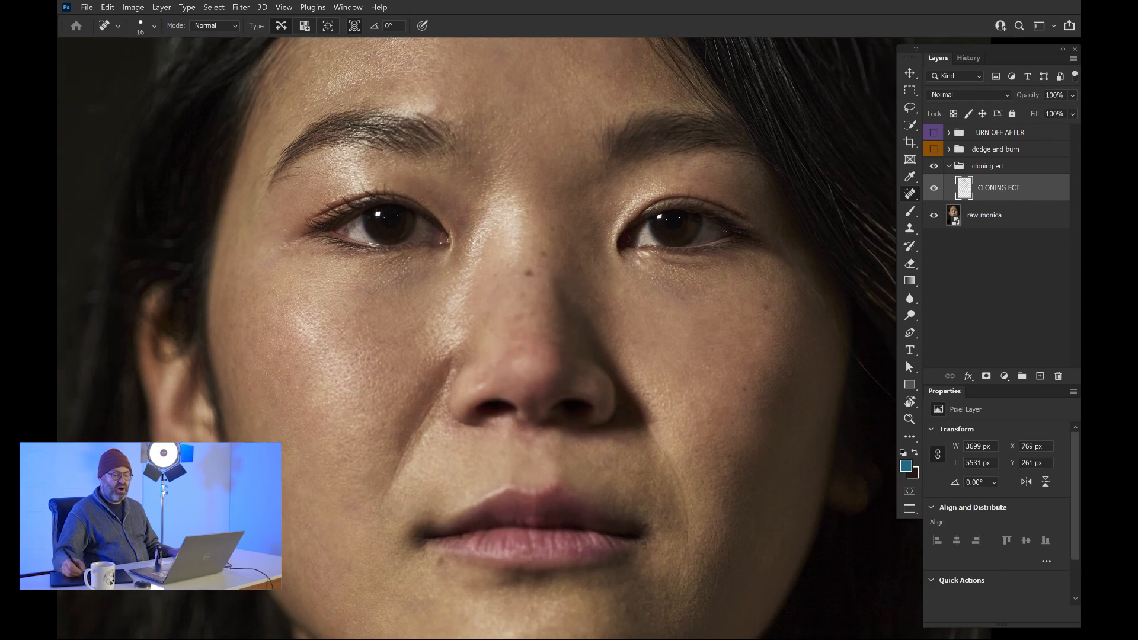
left_click(934, 190)
left_click(934, 189)
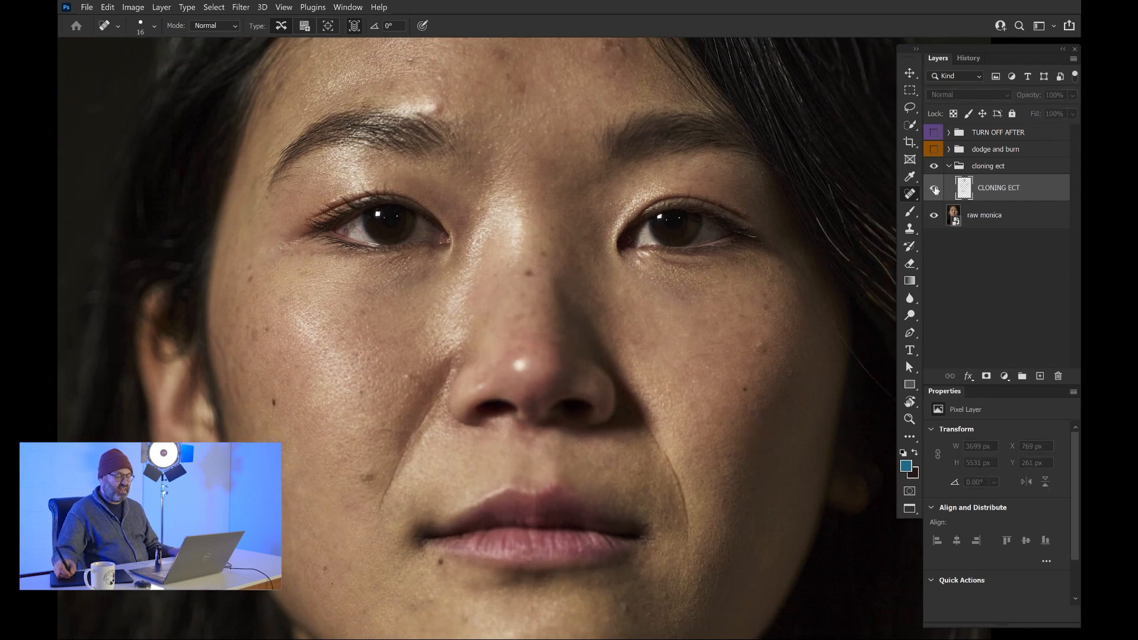
left_click(935, 189)
left_click(934, 190)
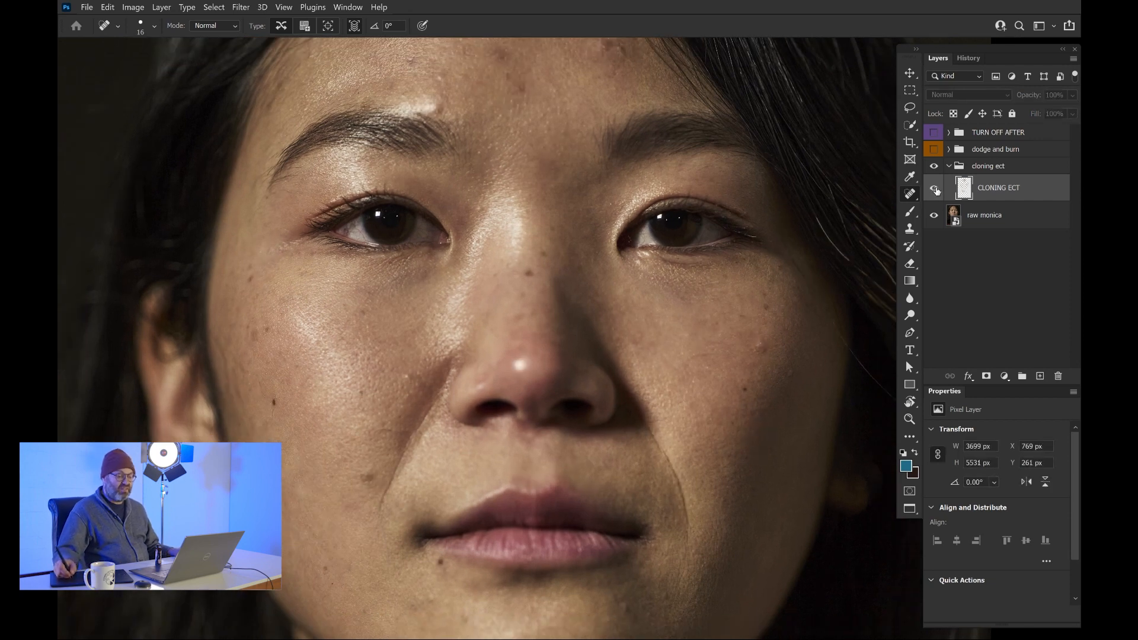
left_click(935, 189)
left_click(934, 189)
left_click(935, 189)
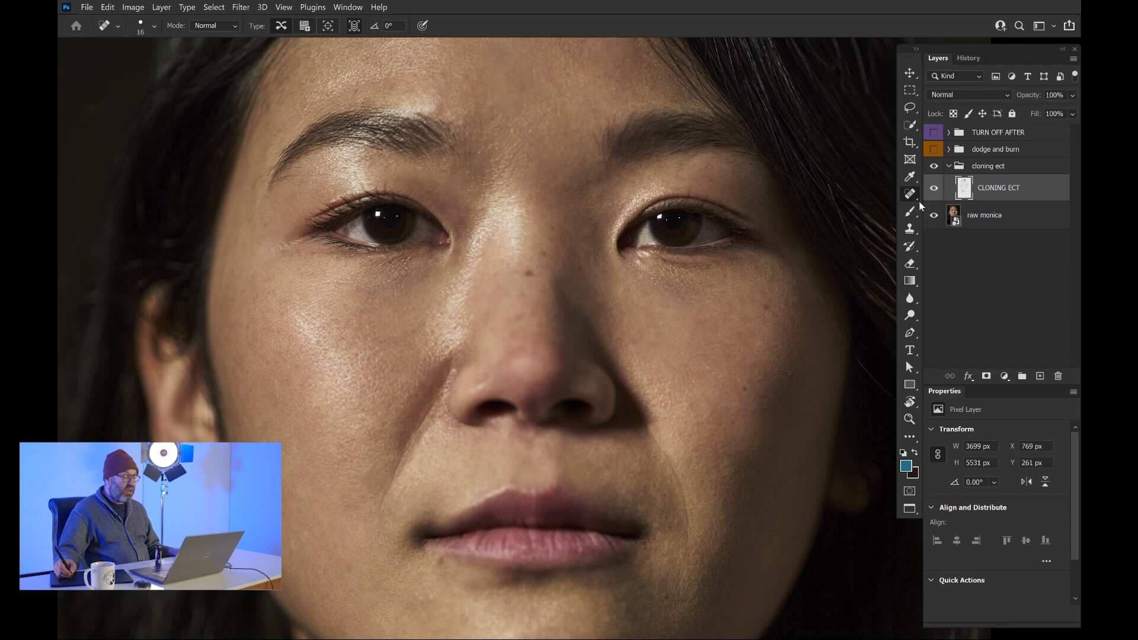
left_click_drag(625, 364, 527, 323)
left_click_drag(596, 407, 573, 379)
left_click(561, 394, "alt")
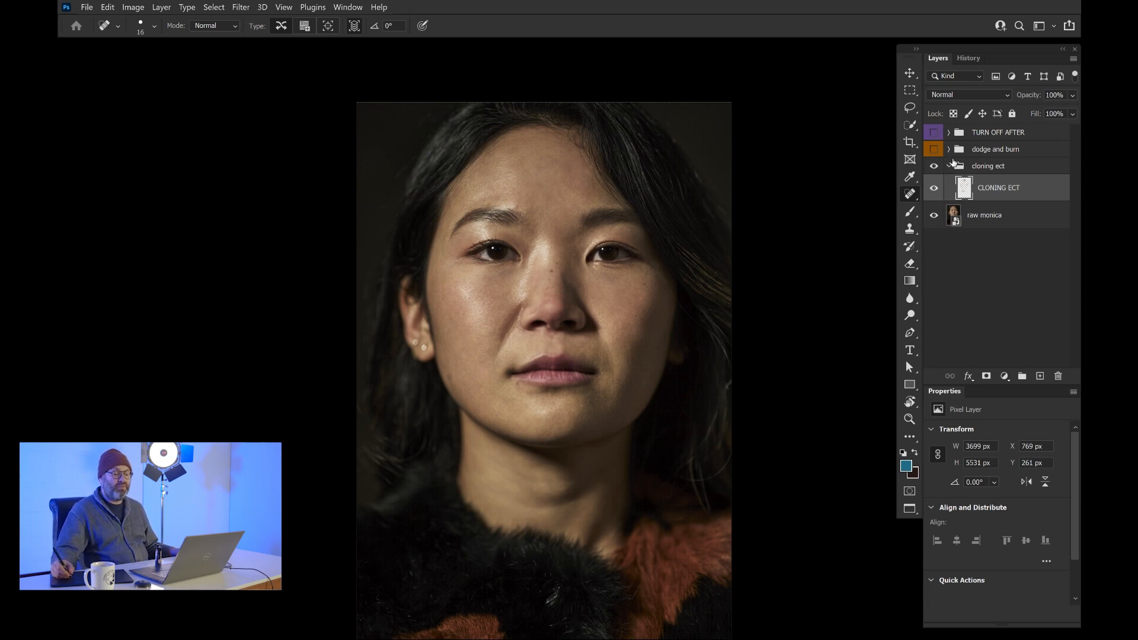
Step: Expand the dodge and burn group and make both it and the TURN OFF AFTER group visible
left_click(948, 149)
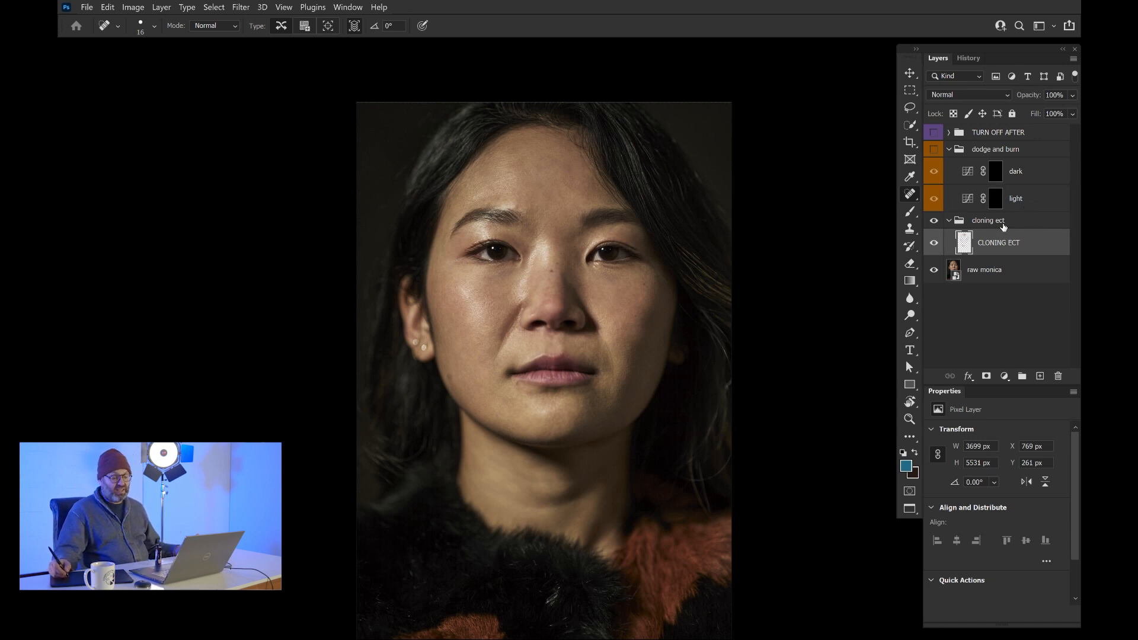
left_click(934, 149)
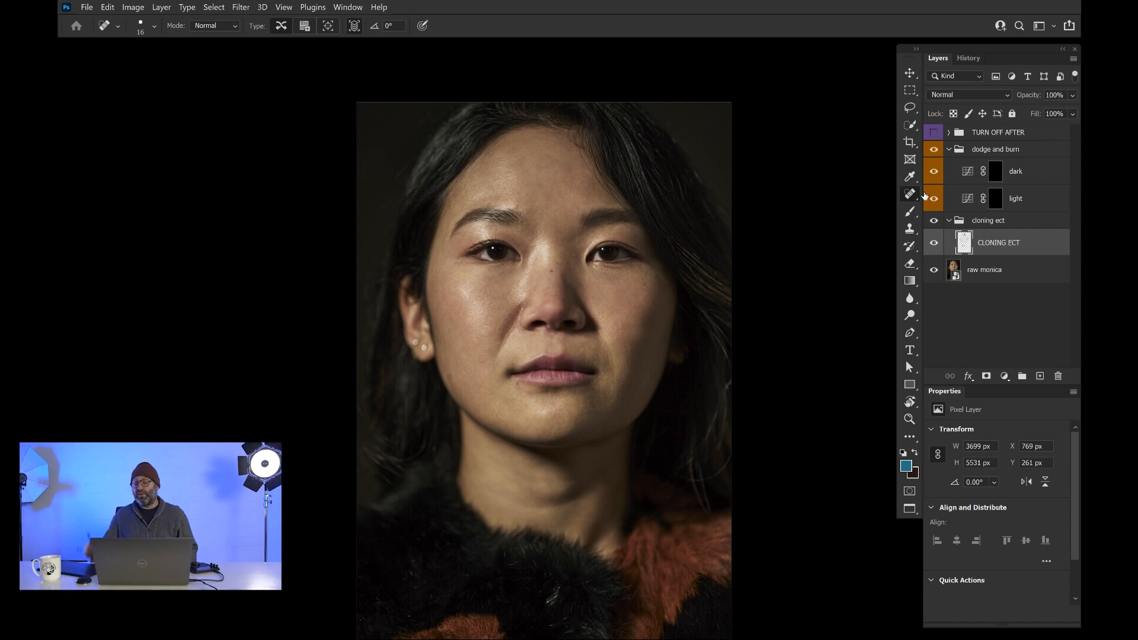
left_click(932, 135)
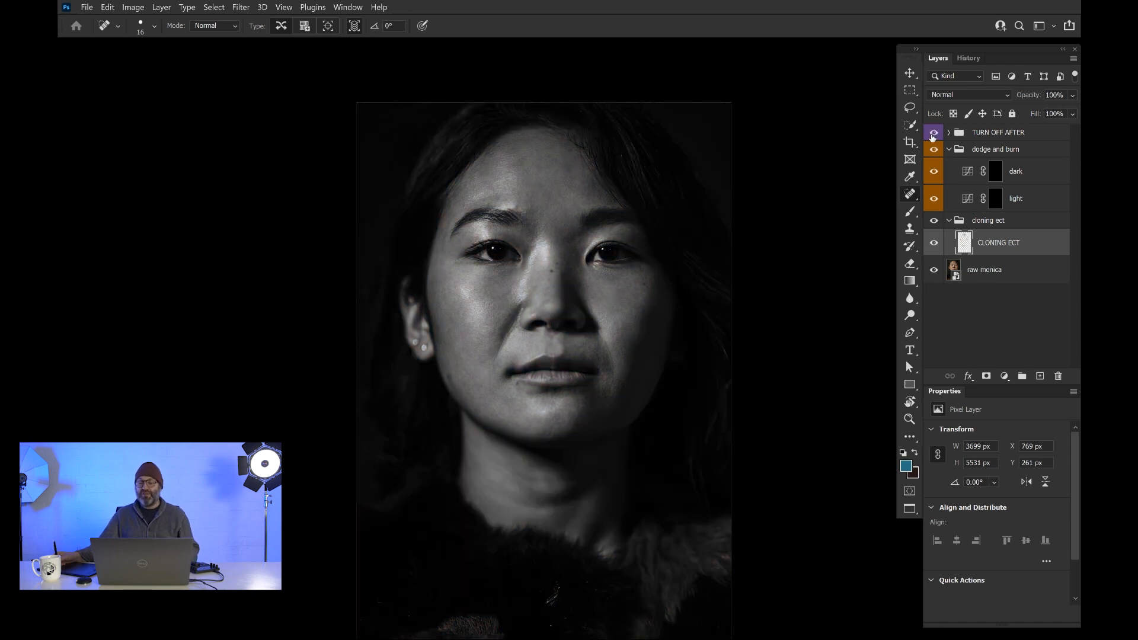
left_click(933, 134)
left_click(933, 135)
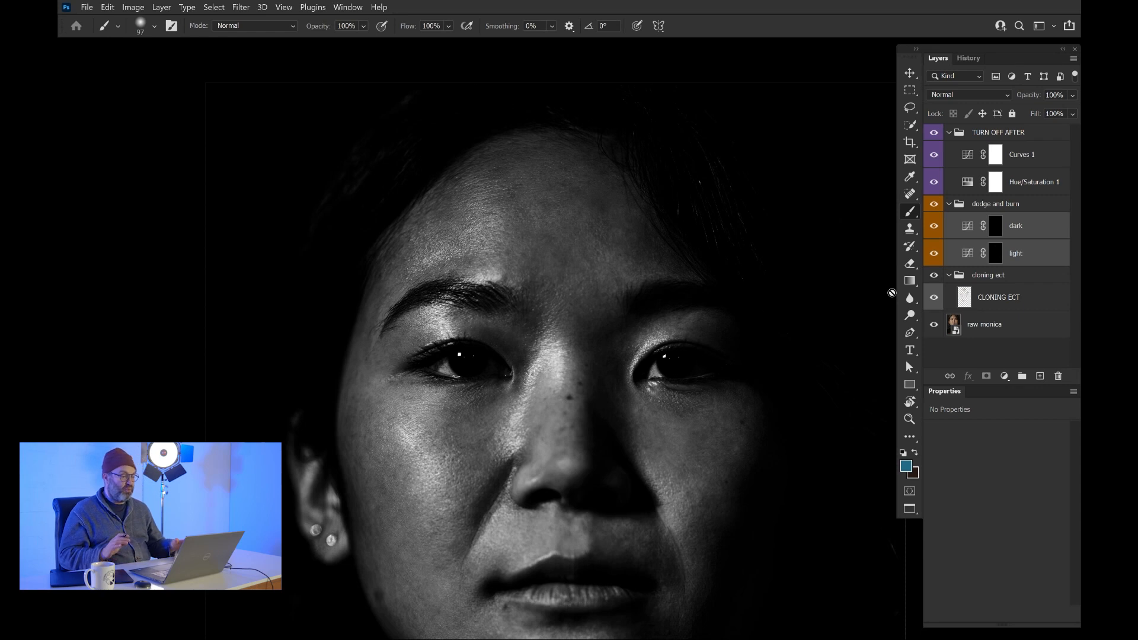
Step: Reduce the Brush tool size to 22 and set its opacity to 3%
key("bracketleft")
key("bracketleft")
key("bracketleft")
key("bracketleft")
key("bracketleft")
key("bracketleft")
key("bracketleft")
key("bracketleft")
key("bracketleft")
key("bracketleft")
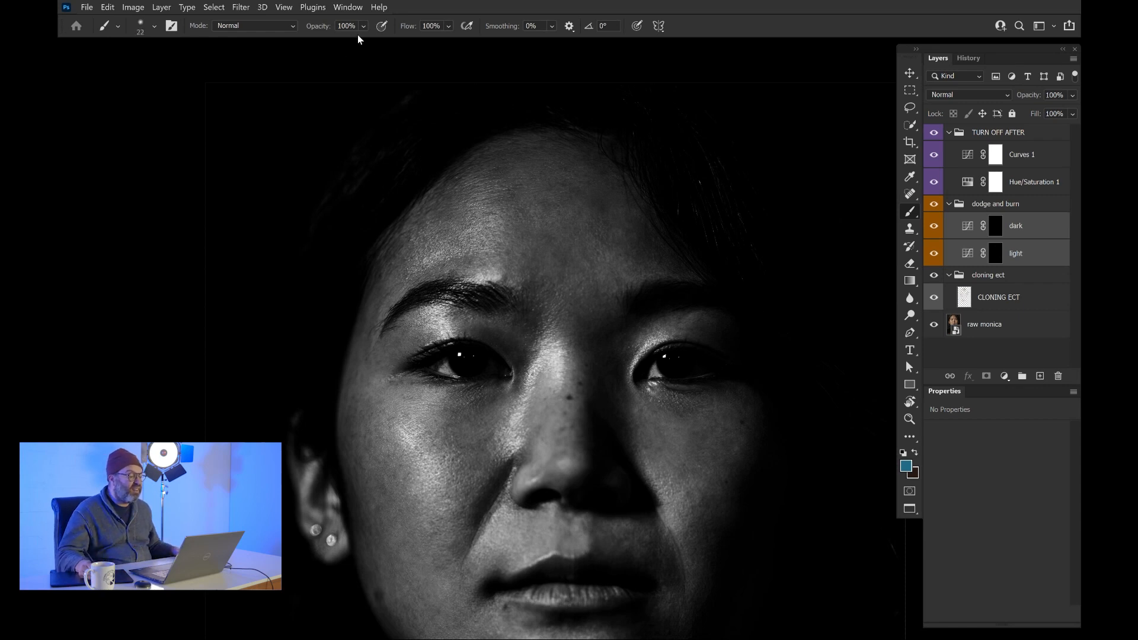
left_click(363, 26)
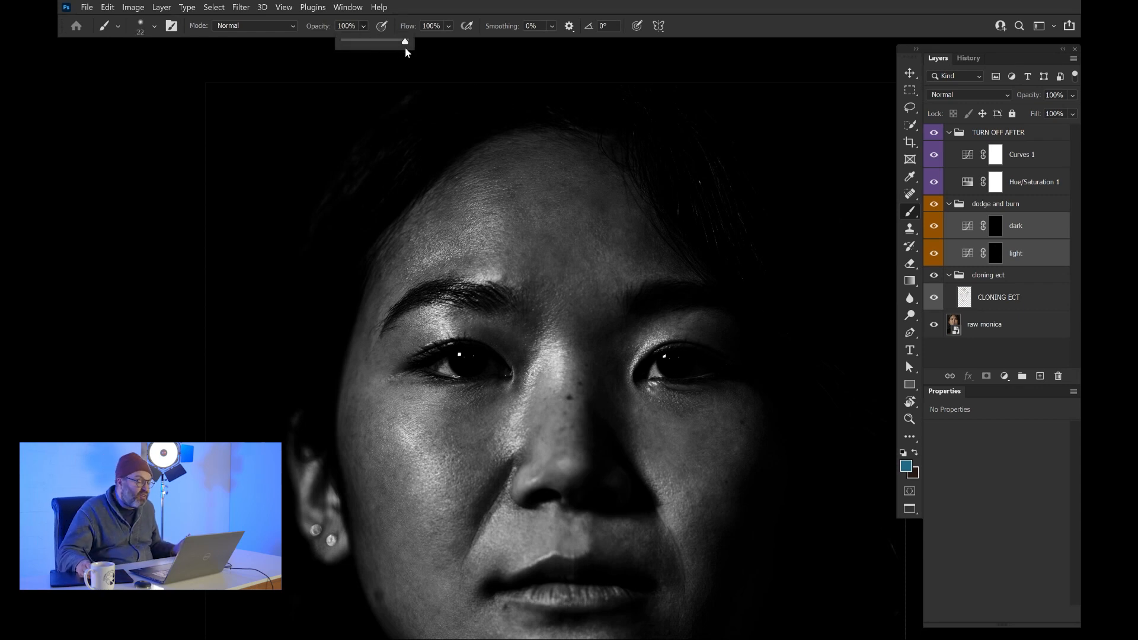
left_click_drag(406, 40, 348, 52)
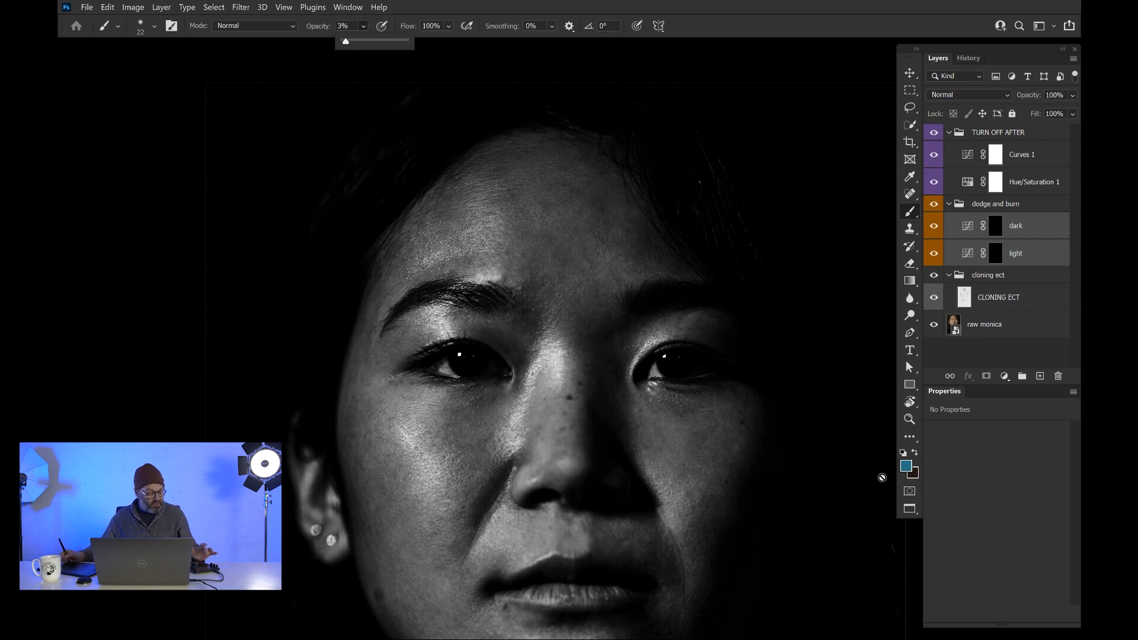
Step: Reset the swatches to the default black and white and make white the foreground color
key("x")
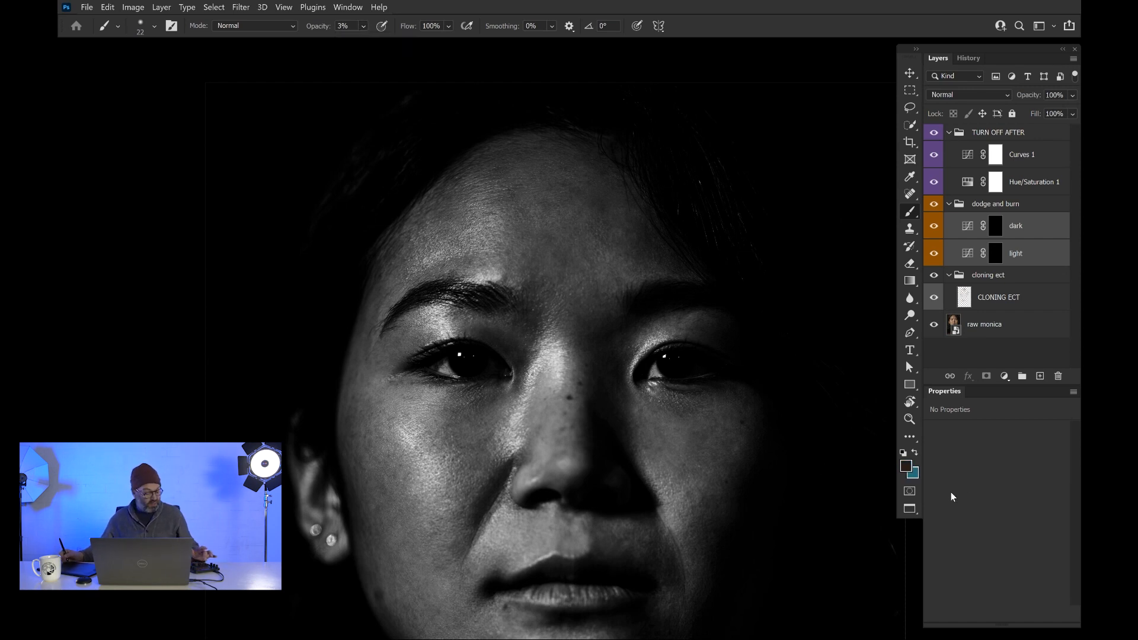
key("d")
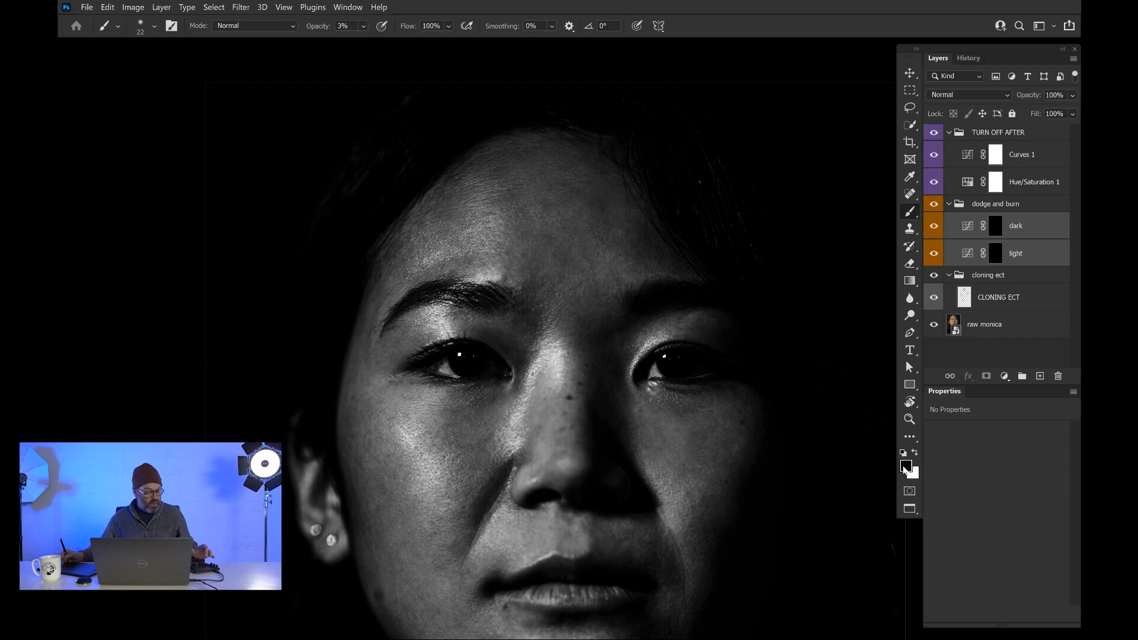
key("x")
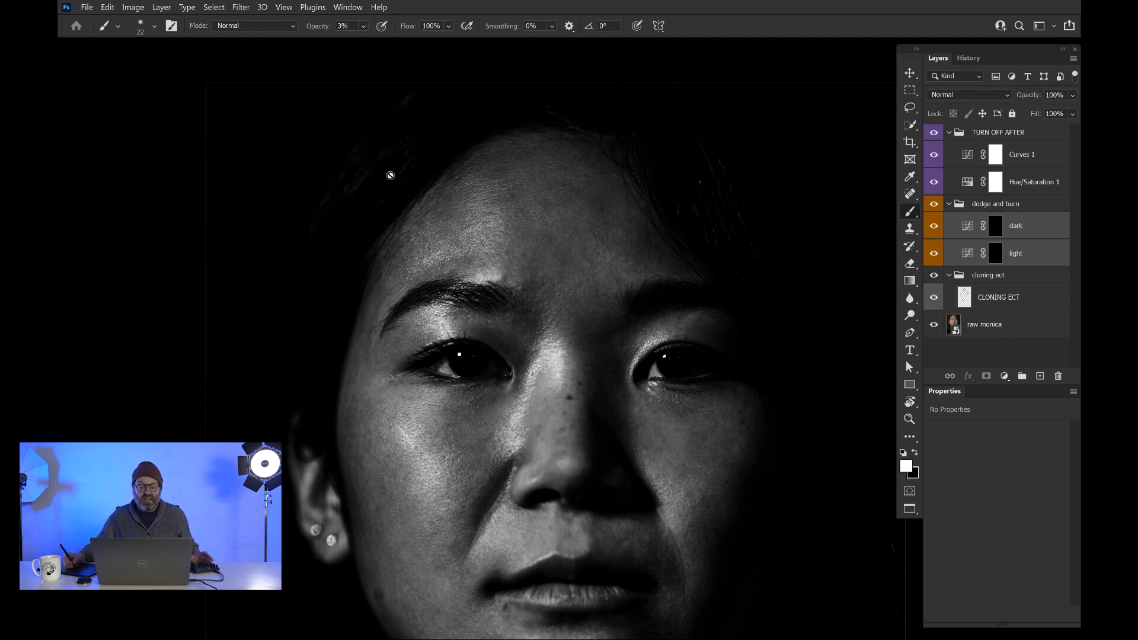
Step: Select the light layer's mask and set a soft 191 px brush with 0% hardness for working on the forehead
left_click(995, 253)
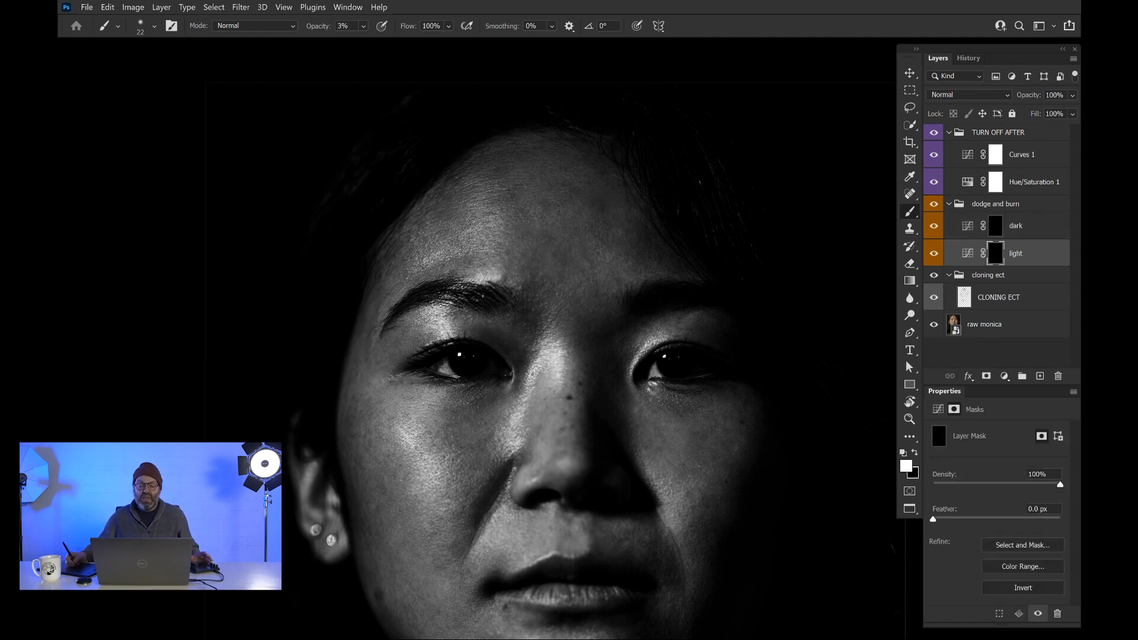
right_click(527, 225)
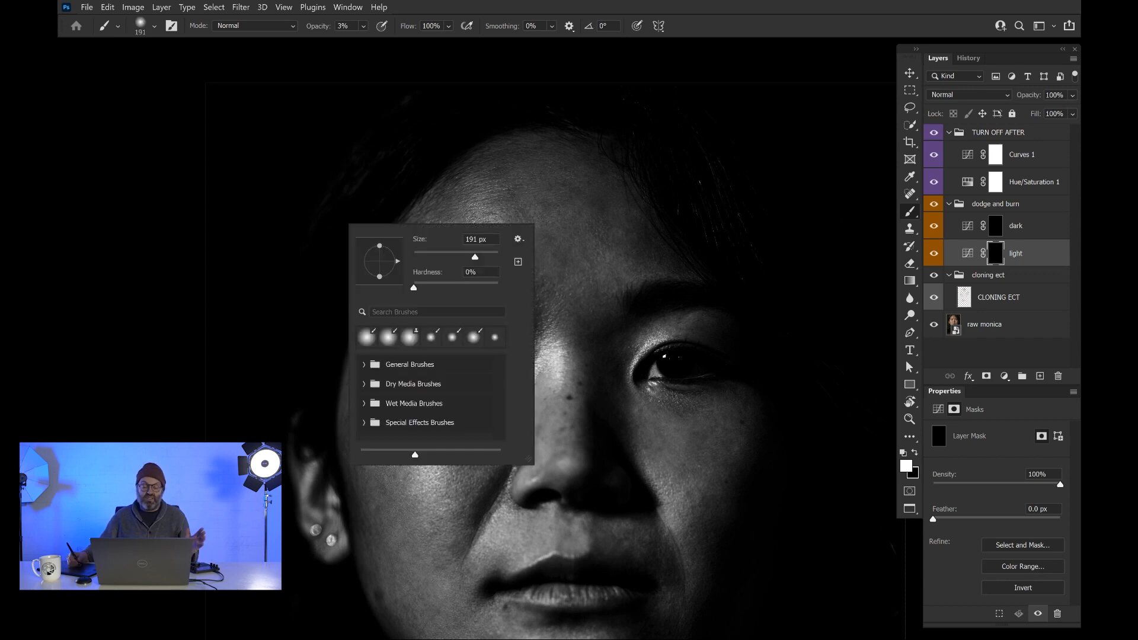
left_click(567, 229)
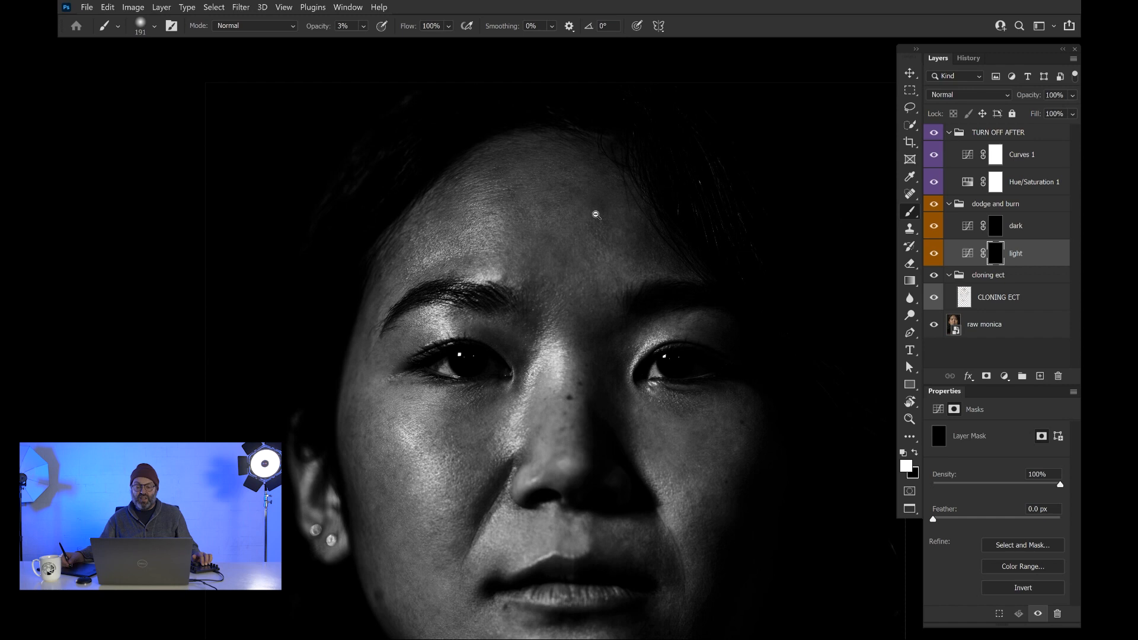
left_click_drag(595, 214, 614, 223)
left_click(592, 279)
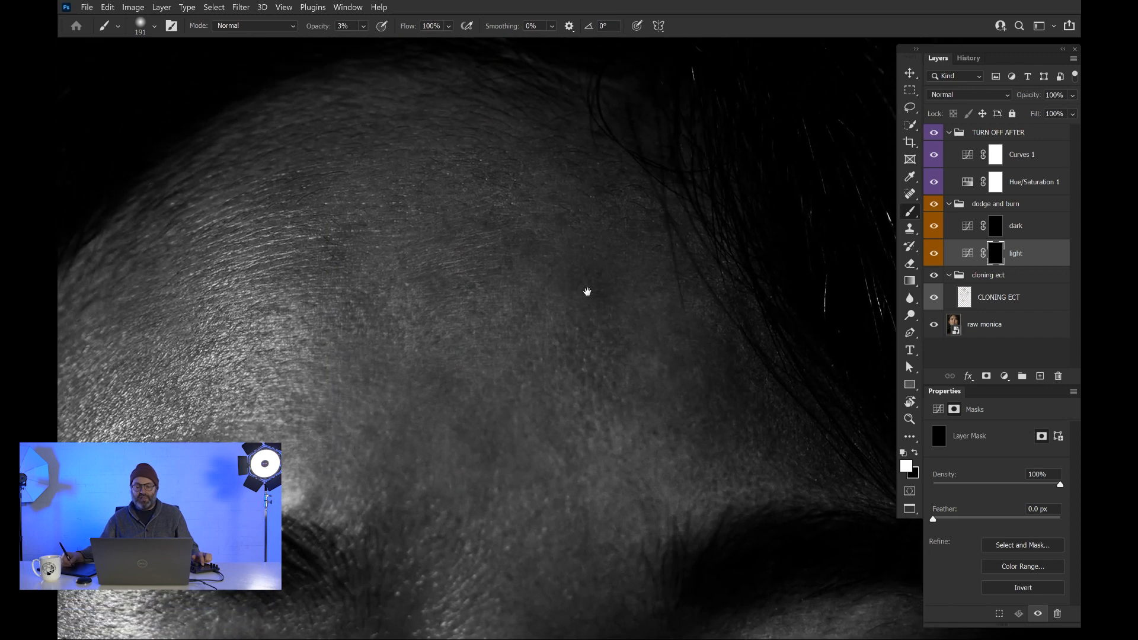
Step: Set the brush to 34 px and 2% opacity, and lighten the dark patches on the forehead in the light layer's mask
key("bracketleft")
key("bracketleft")
key("bracketleft")
key("bracketleft")
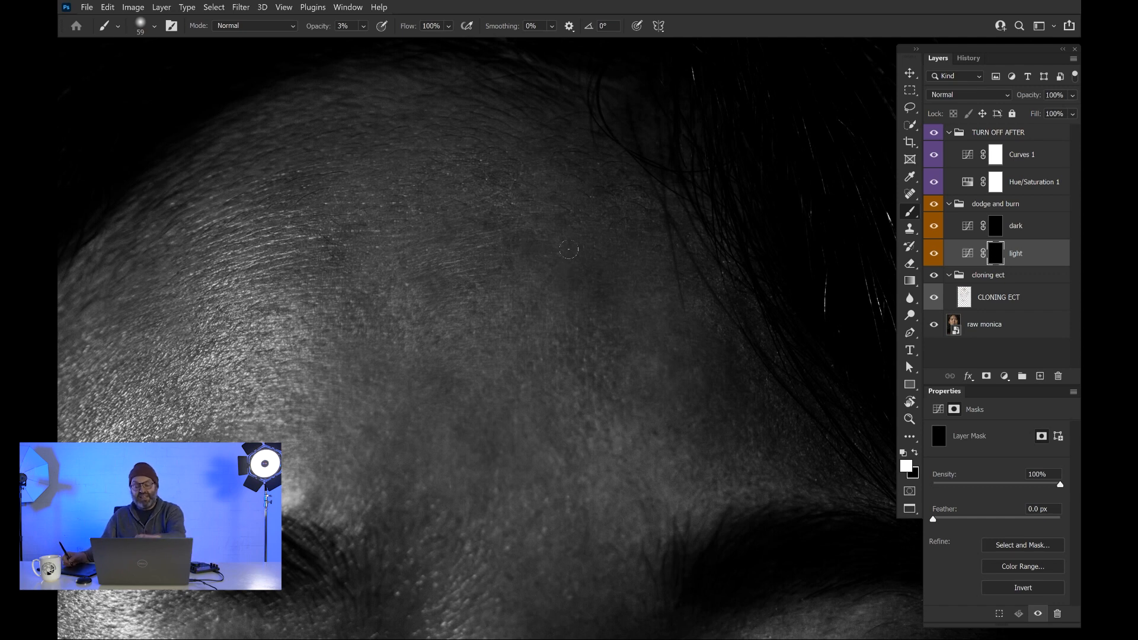
key("bracketleft")
key("bracketleft")
key("bracketleft")
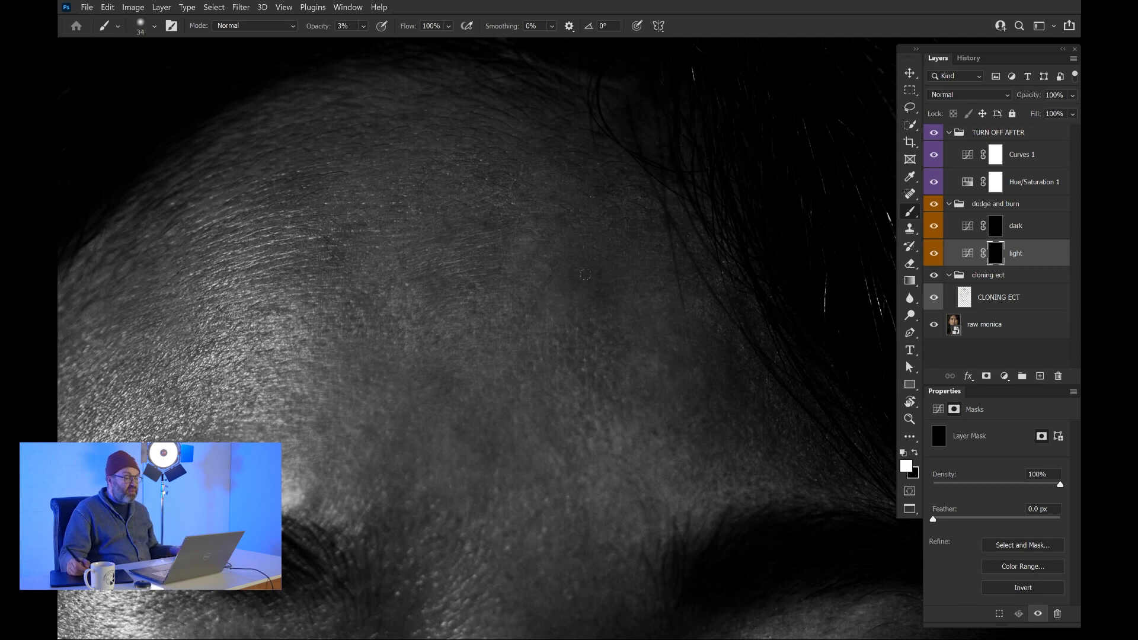
left_click(363, 25)
left_click_drag(368, 42, 369, 42)
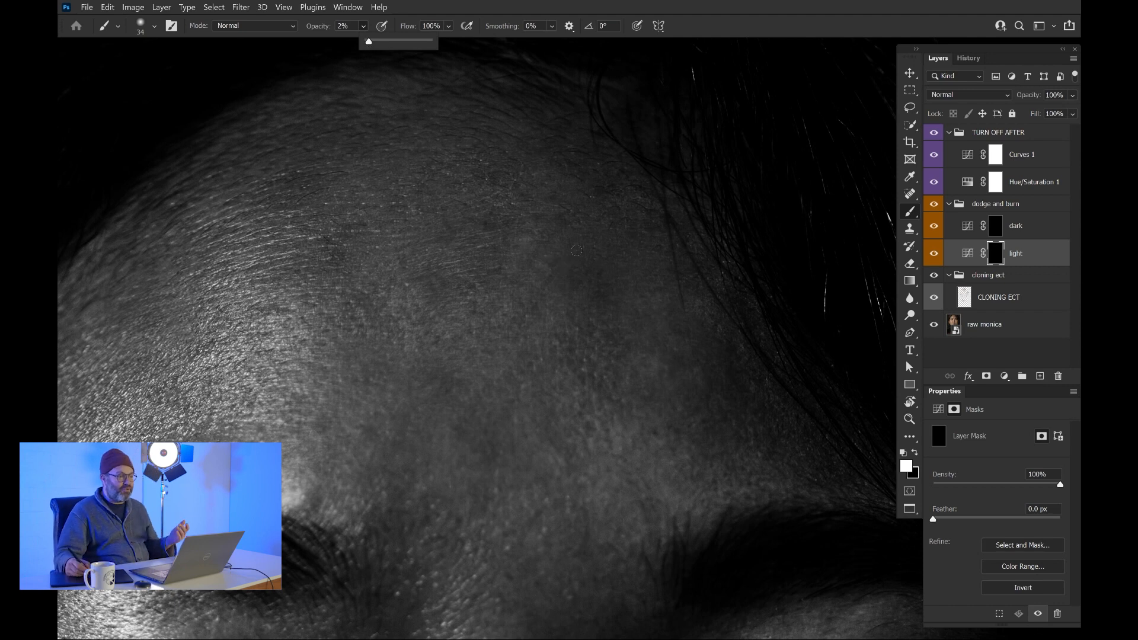
left_click(596, 278)
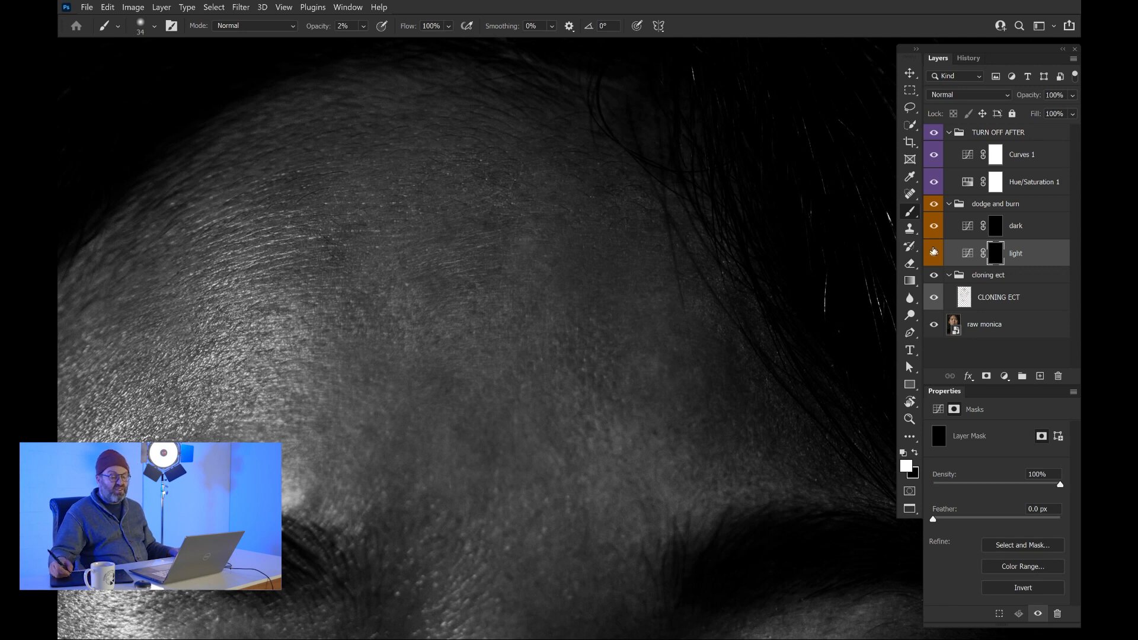
Step: Hide the TURN OFF AFTER group, toggle the dodge and burn group to compare the forehead before and after, and show both groups again
left_click(934, 133)
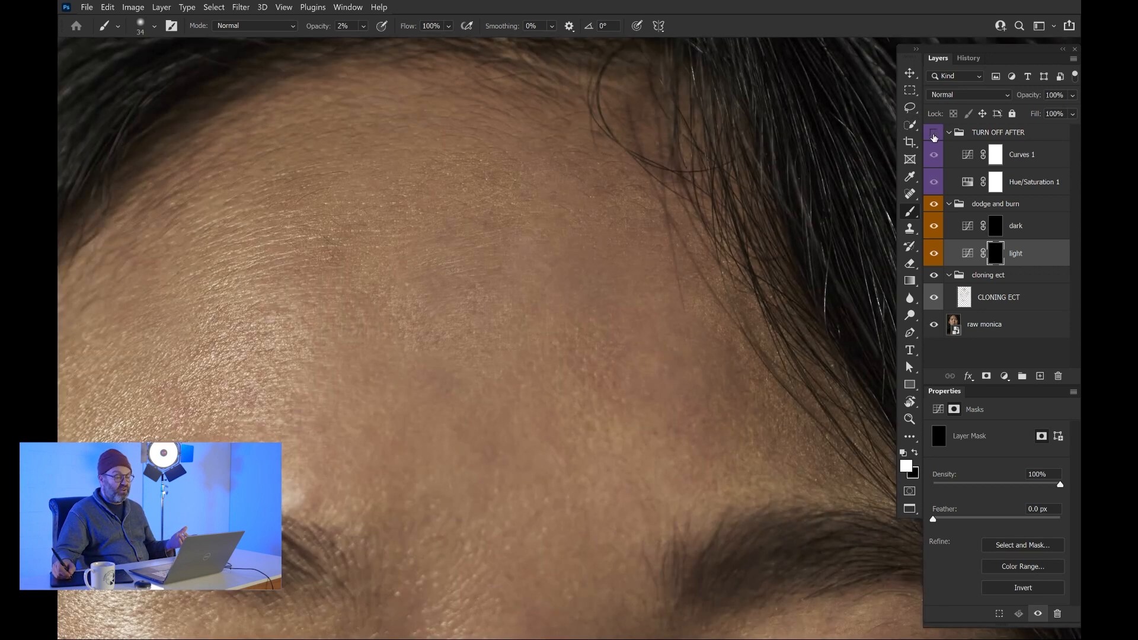
left_click(933, 205)
left_click(932, 208)
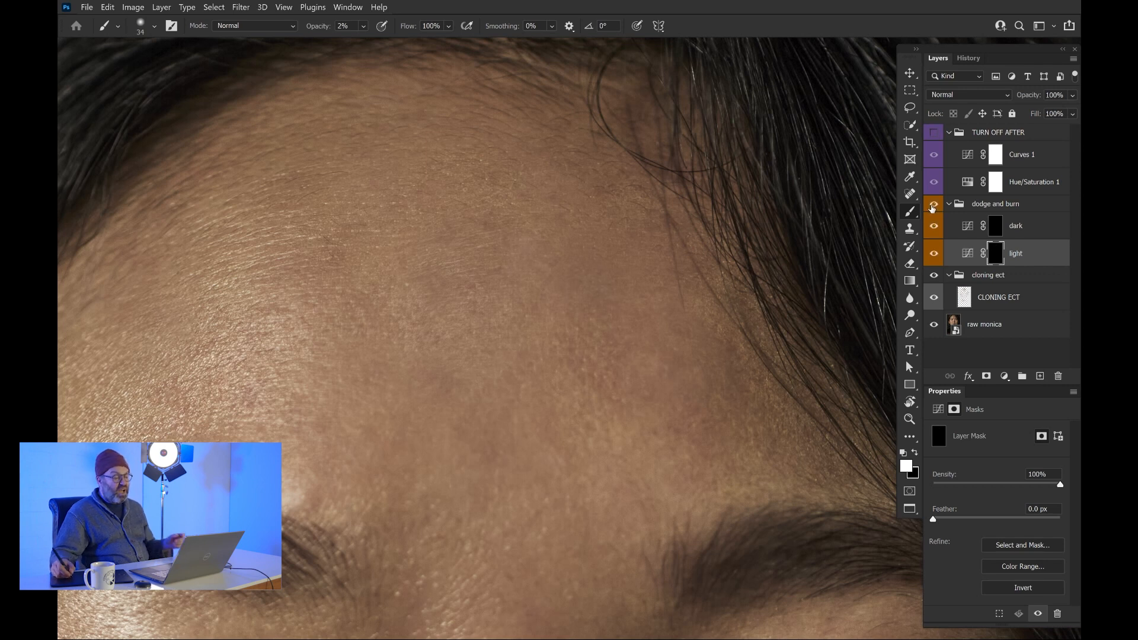
left_click(932, 207)
left_click(932, 207)
left_click(932, 207)
left_click(931, 208)
left_click(931, 210)
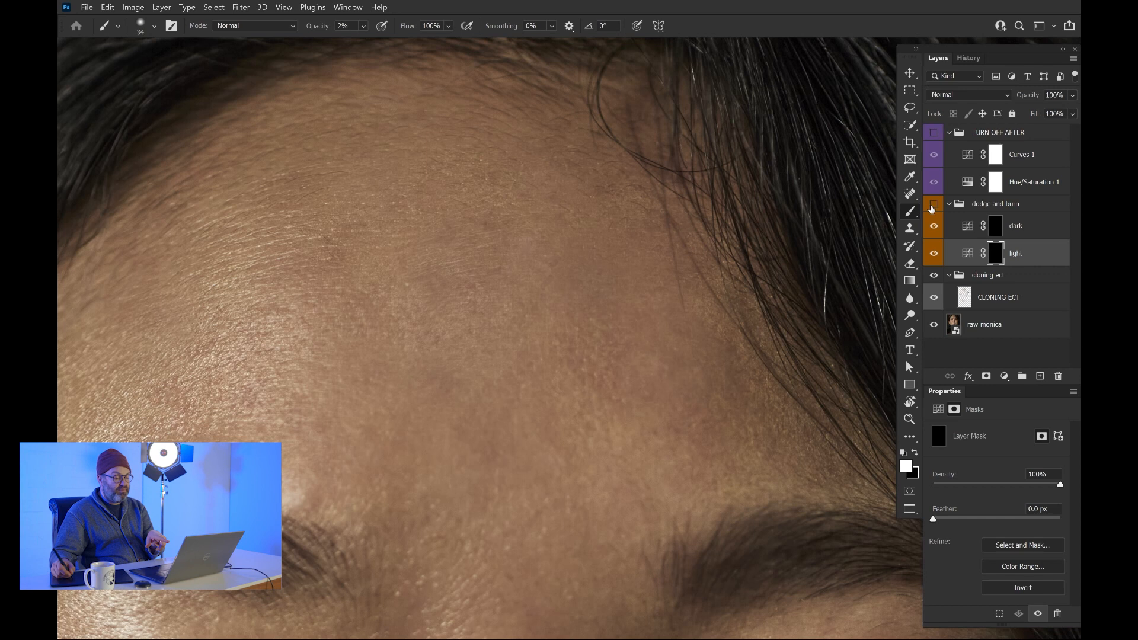
left_click(933, 132)
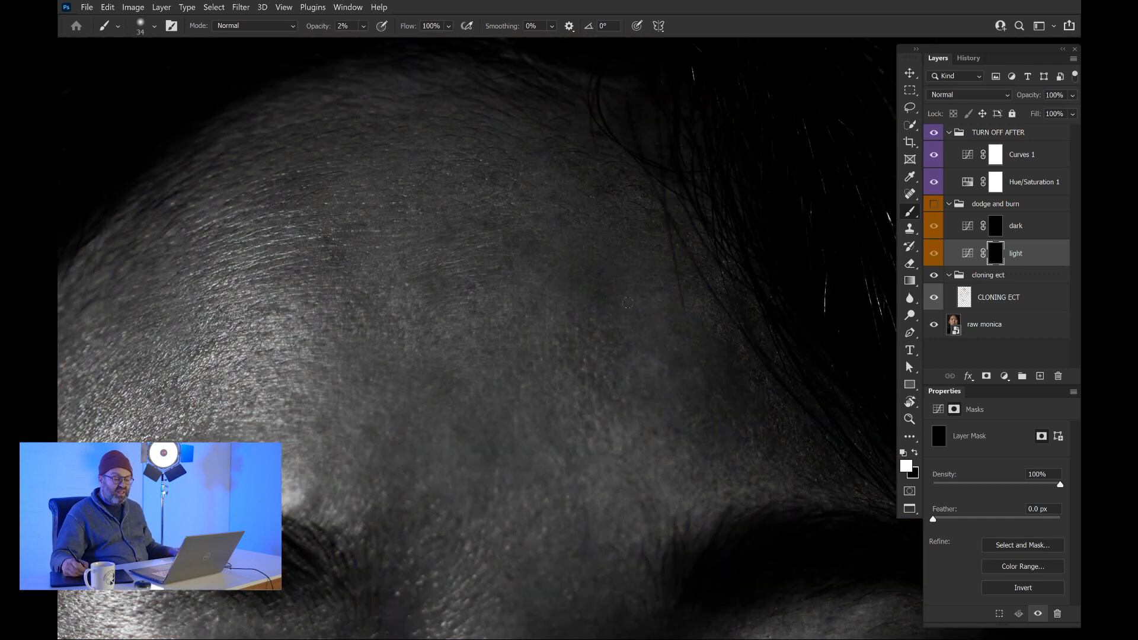
left_click(933, 204)
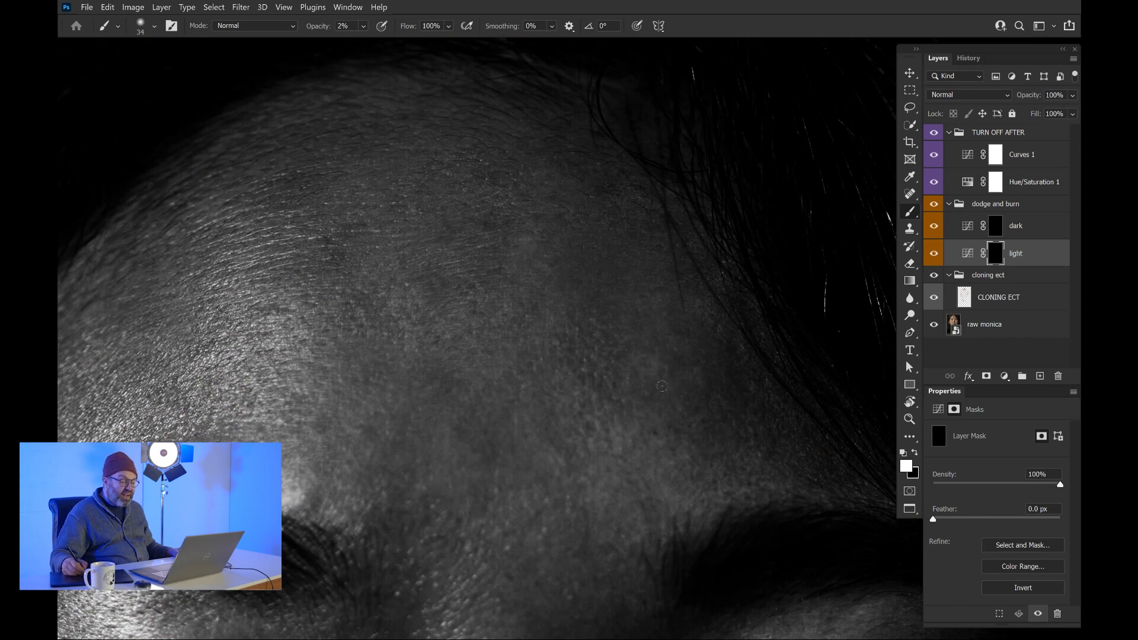
Step: Dodge the forehead on the light layer's mask with 60 px and 34 px brushes, and burn bright spots on the dark layer's mask
key("bracketright")
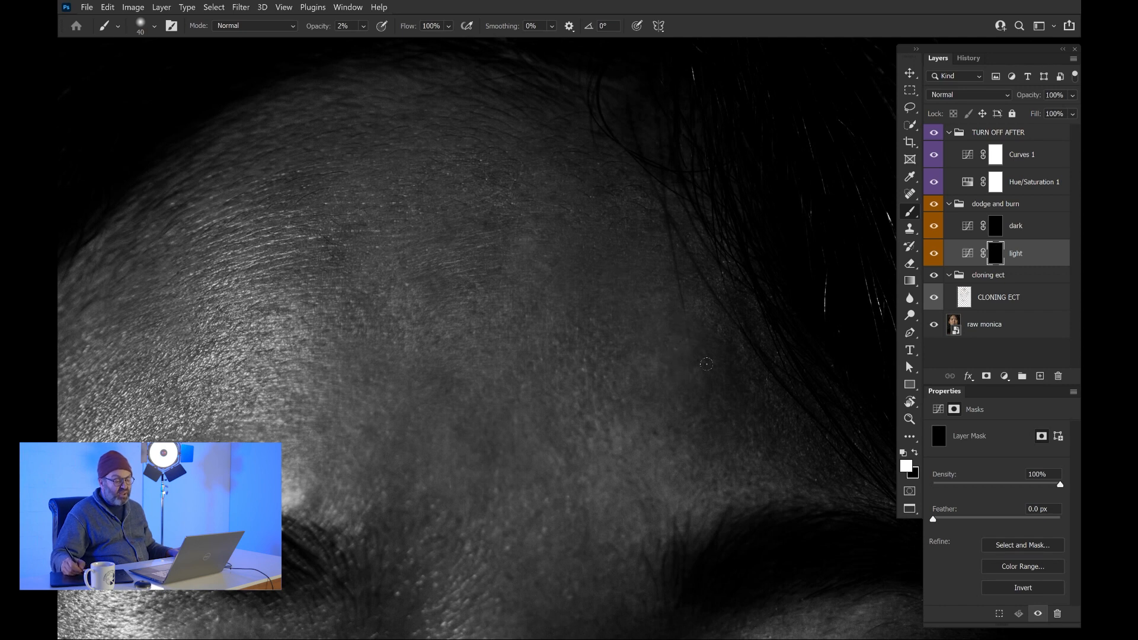
key("bracketleft")
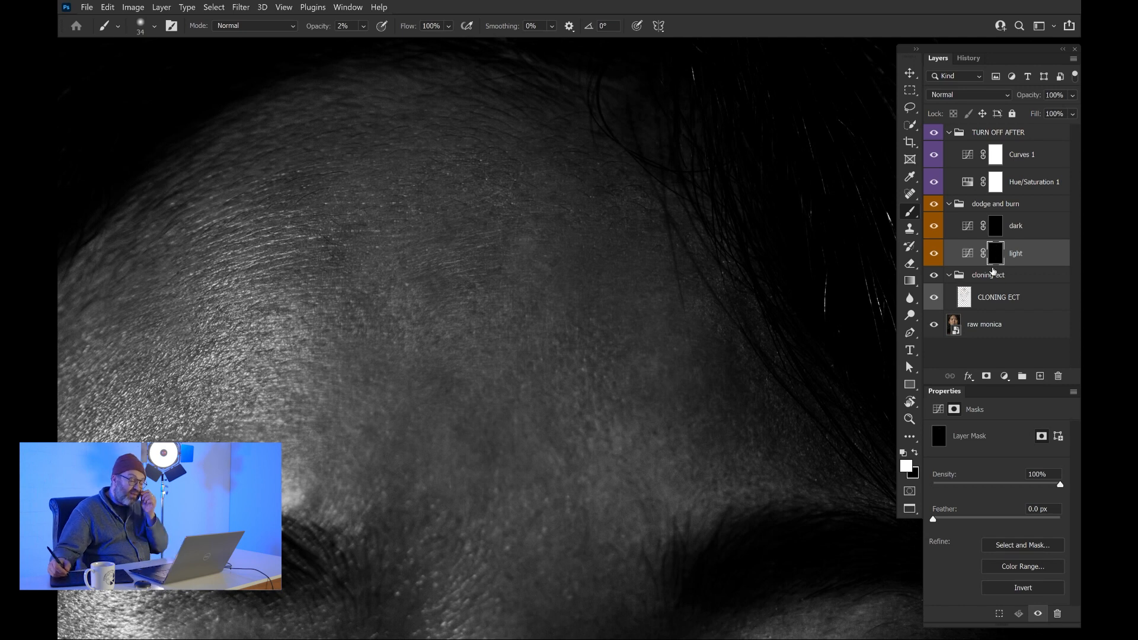
left_click(995, 228)
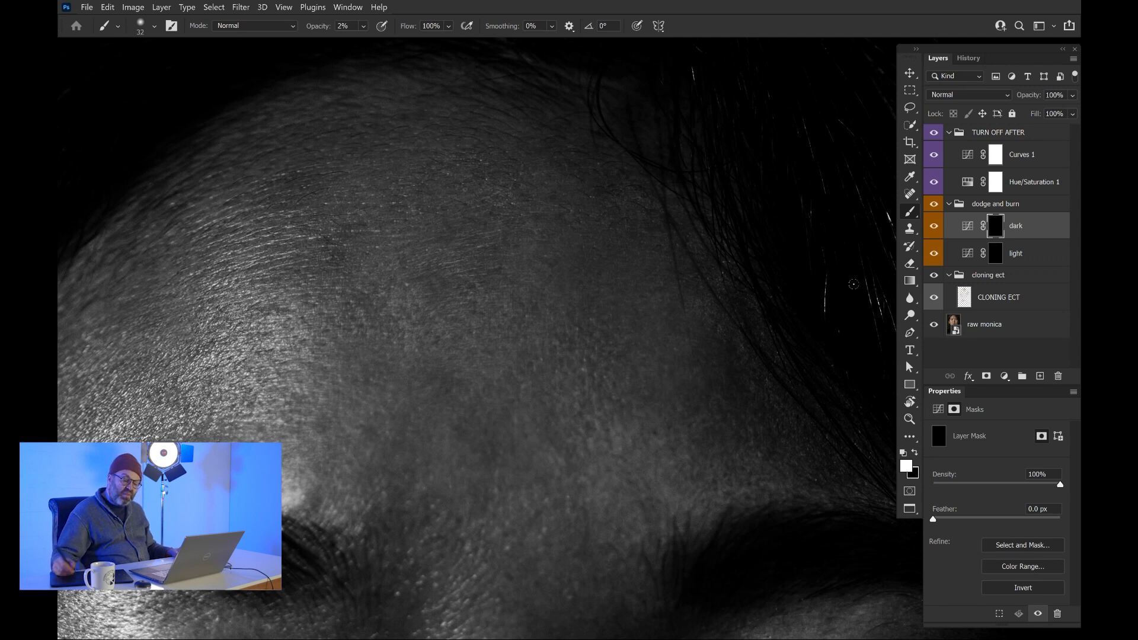
Step: Return to the light layer's mask and lighten the remaining dark patches across the upper forehead with soft brushes of 37 to 45 px
key("alt+bracketleft")
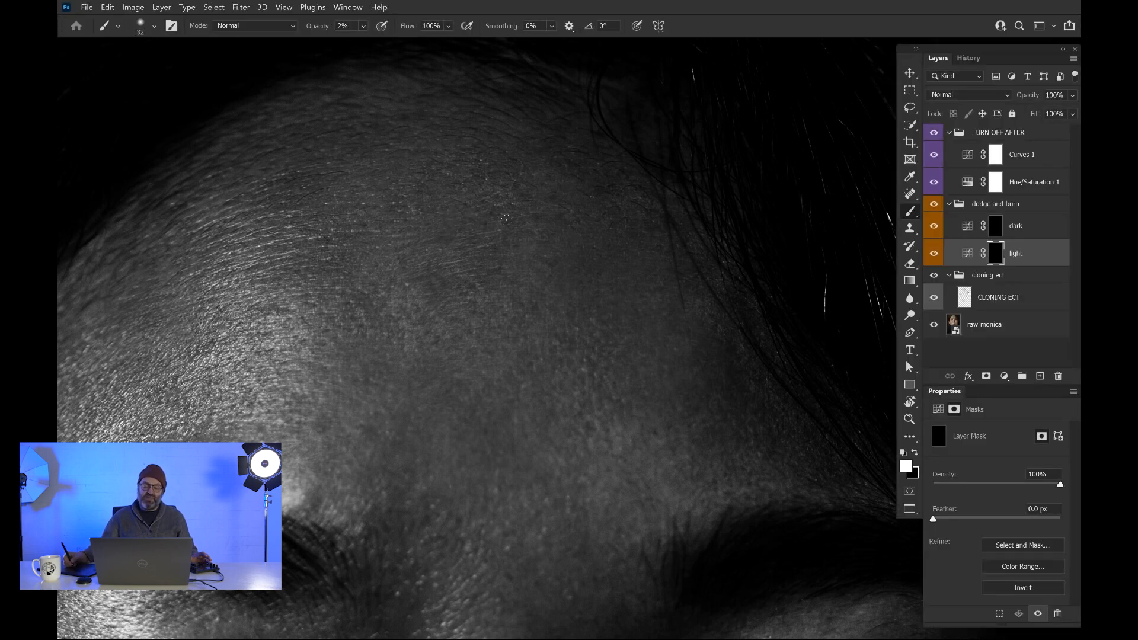
key("bracketleft")
left_click(285, 7)
left_click(278, 160)
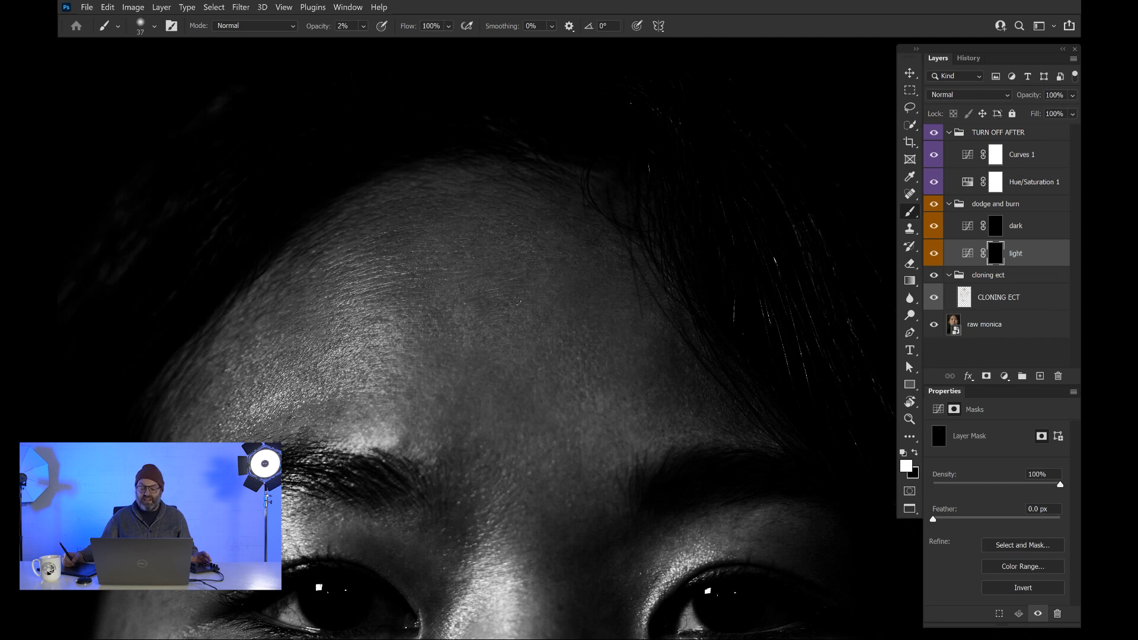
key("bracketright")
key("bracketright")
key("bracketleft")
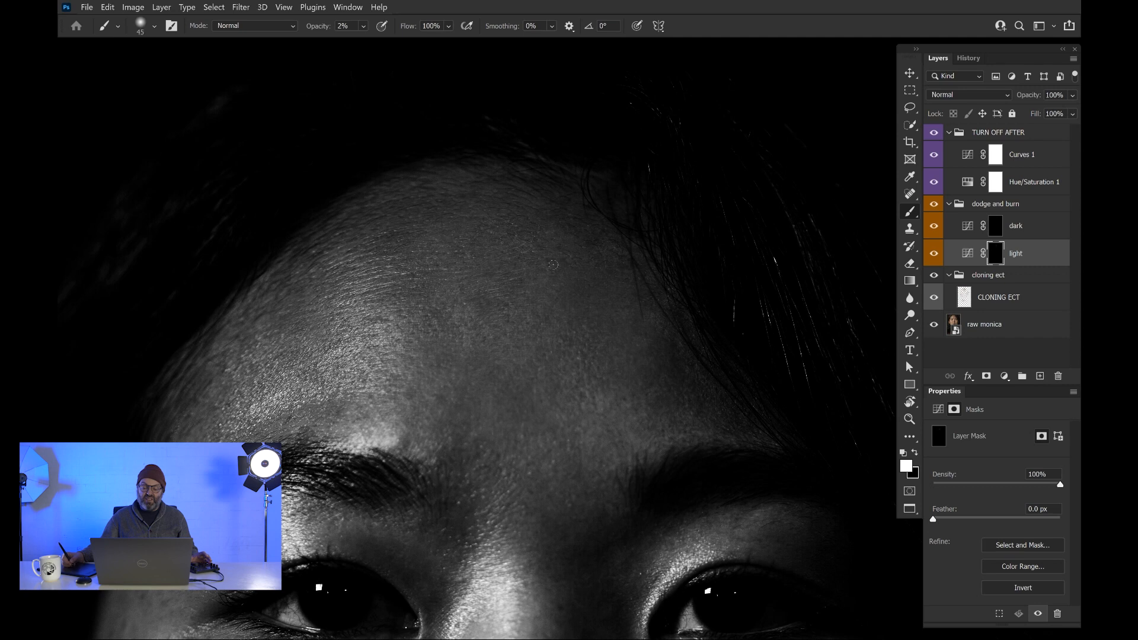
key("bracketleft")
key("bracketleft")
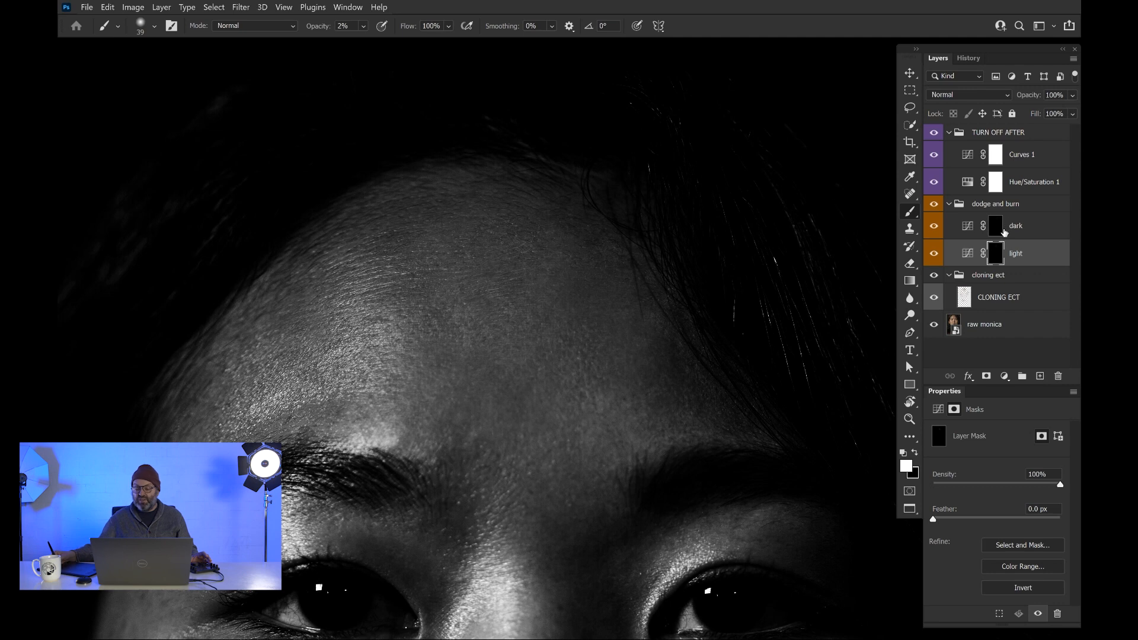
Step: Burn the bright spots on the forehead above the eyebrow in the dark layer's mask, reducing the brush to 26 and 18 px
key("alt+bracketright")
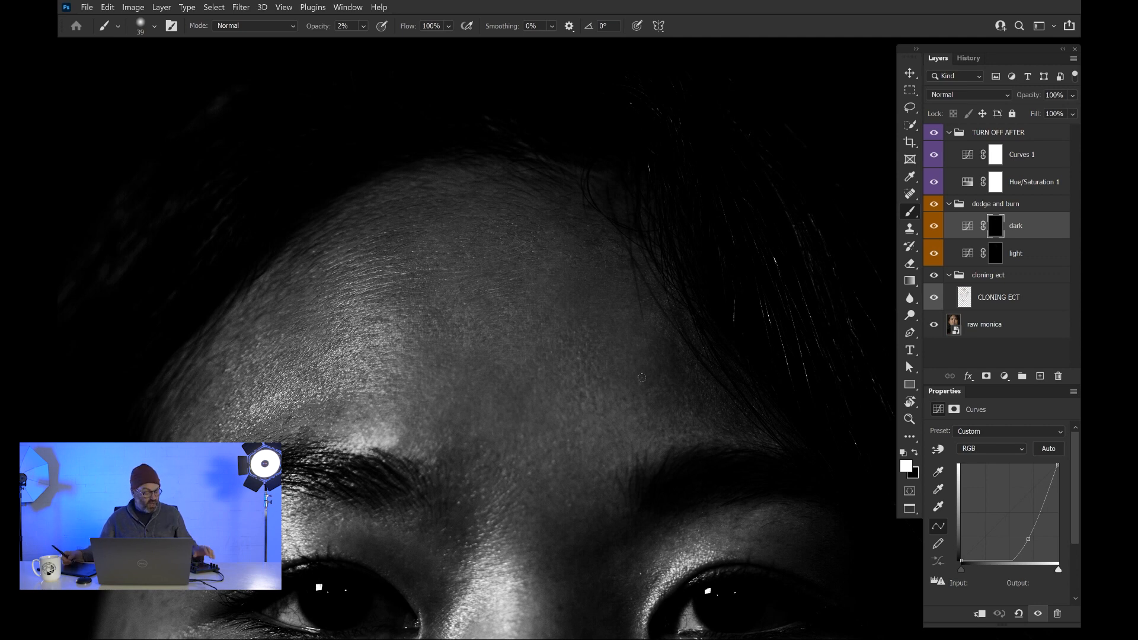
mouse_move(587, 357)
left_mouse_down()
mouse_move(623, 367)
mouse_move(614, 363)
mouse_move(604, 392)
mouse_move(598, 374)
mouse_move(609, 375)
left_mouse_up()
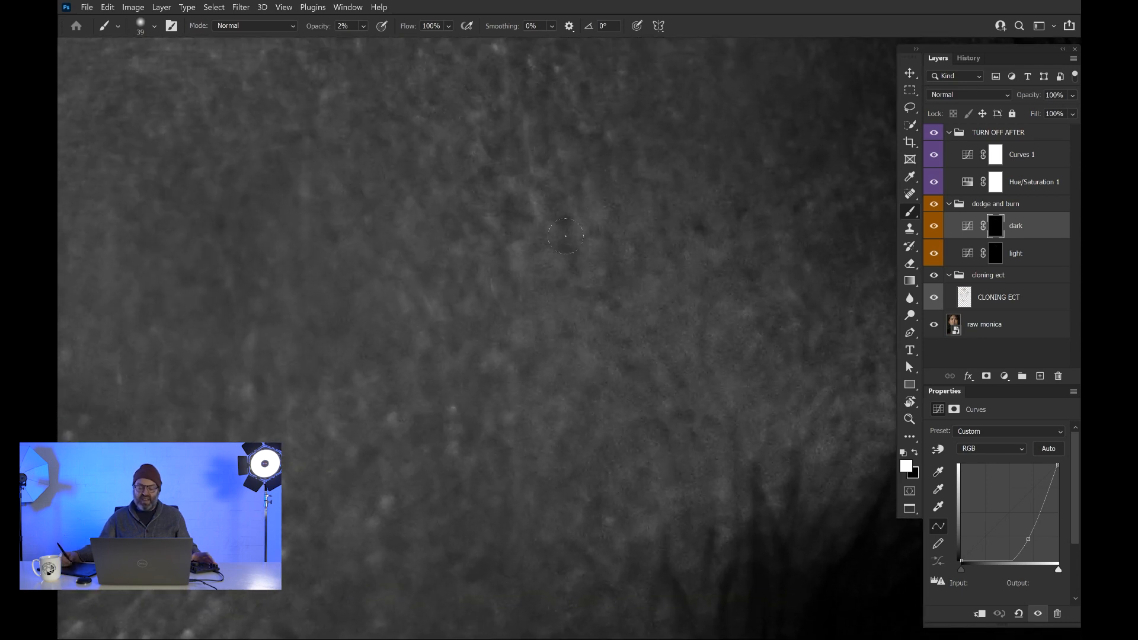
key("bracketleft")
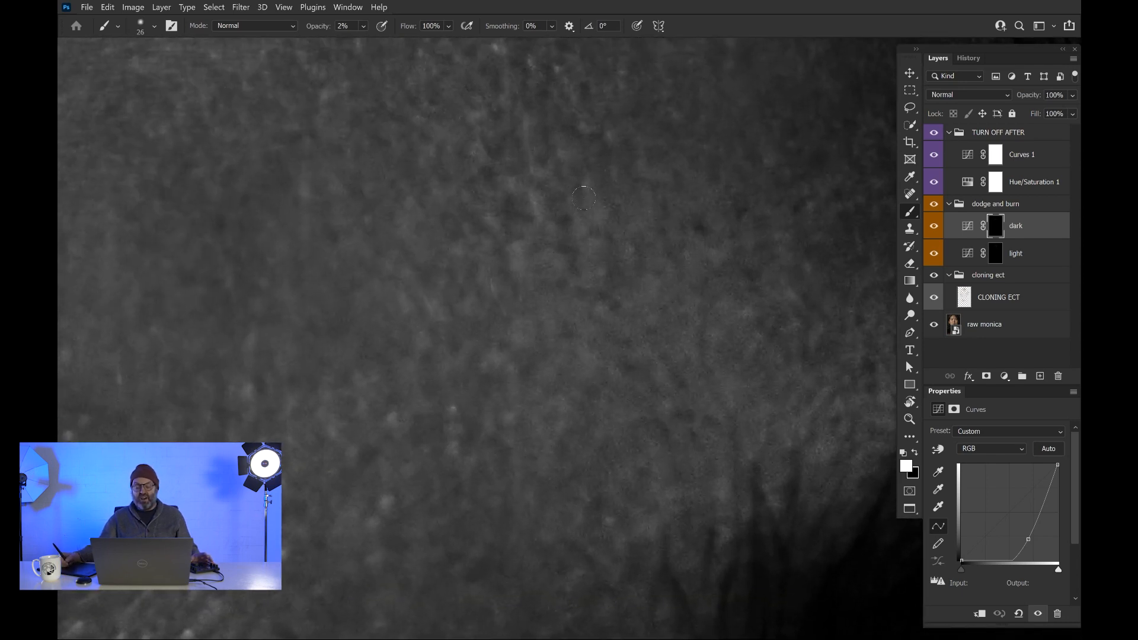
key("bracketleft")
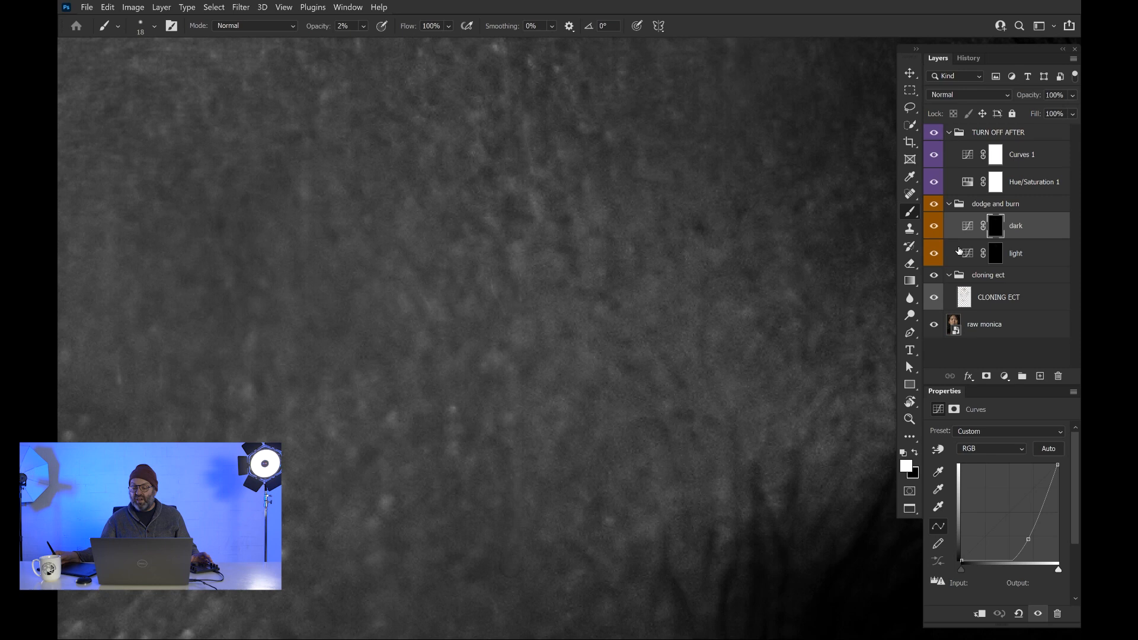
Step: Select the light layer's mask and lighten the small dark spots above the eyebrow with the 18 px brush
left_click(995, 253)
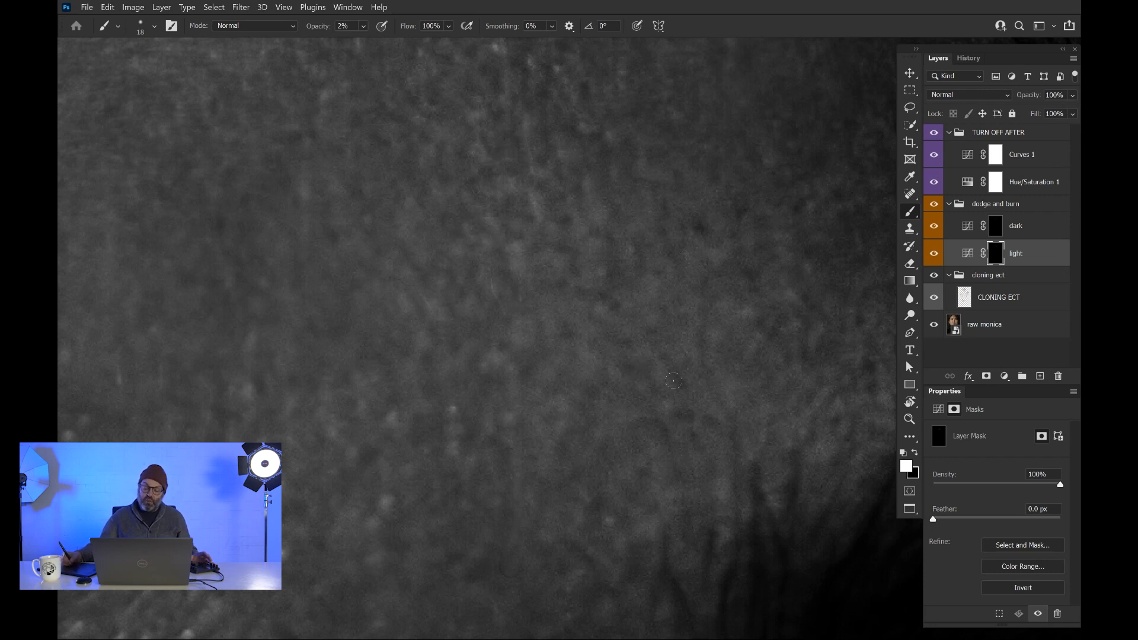
left_click_drag(665, 325, 619, 317)
left_click_drag(603, 373, 496, 321)
left_click_drag(518, 227, 533, 243)
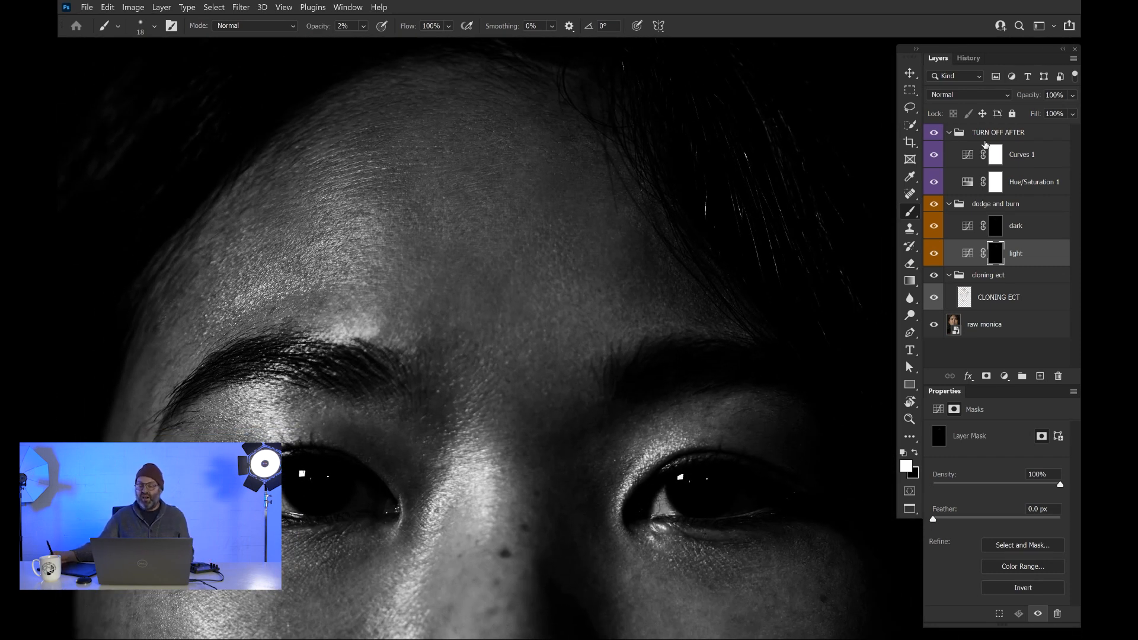
Step: Hide the TURN OFF AFTER group, compare the whole face with dodge and burn off and on, and show the contrast group again
left_click(934, 134)
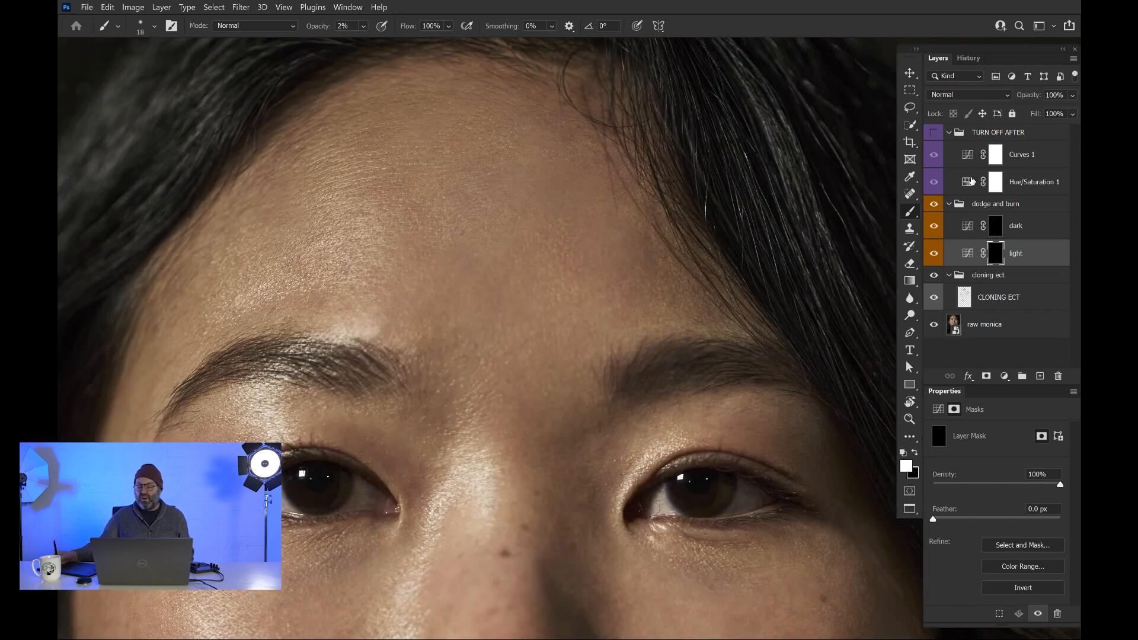
left_click(933, 205)
left_click(933, 205)
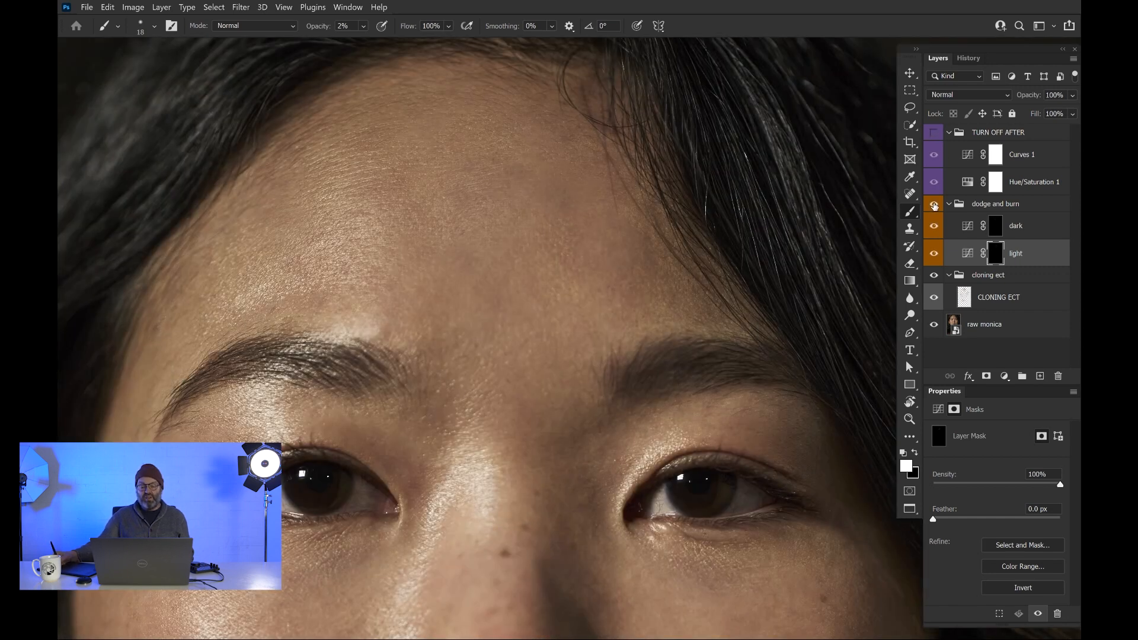
left_click(933, 205)
left_click(933, 205)
left_click(933, 207)
left_click(933, 206)
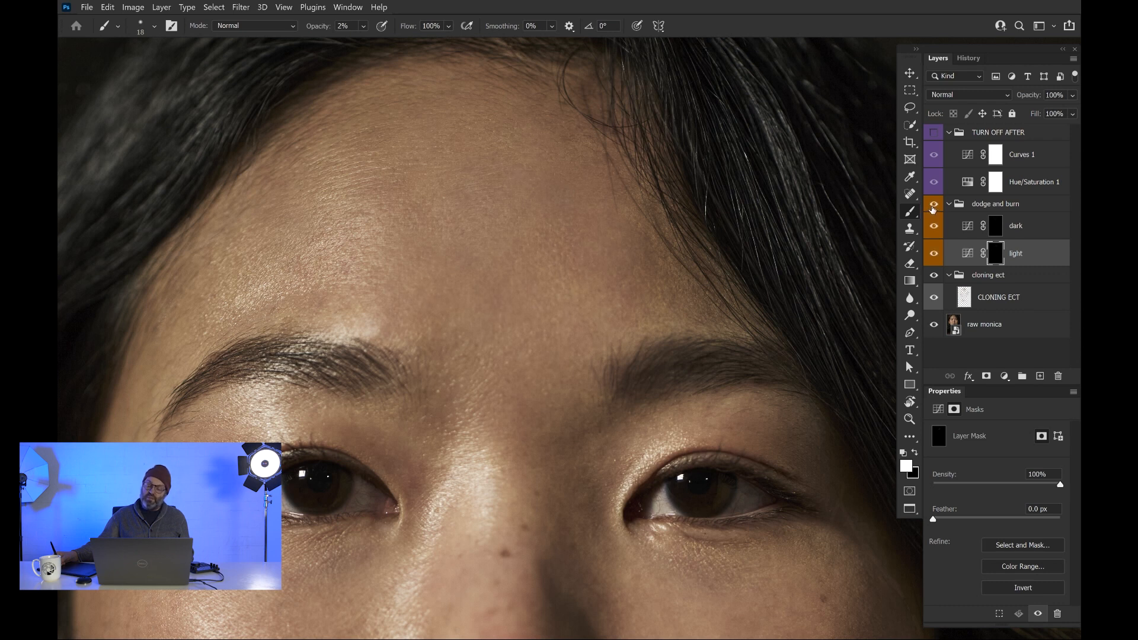
mouse_move(578, 304)
left_mouse_down()
mouse_move(536, 289)
mouse_move(555, 328)
mouse_move(550, 238)
mouse_move(570, 224)
mouse_move(570, 255)
left_mouse_up()
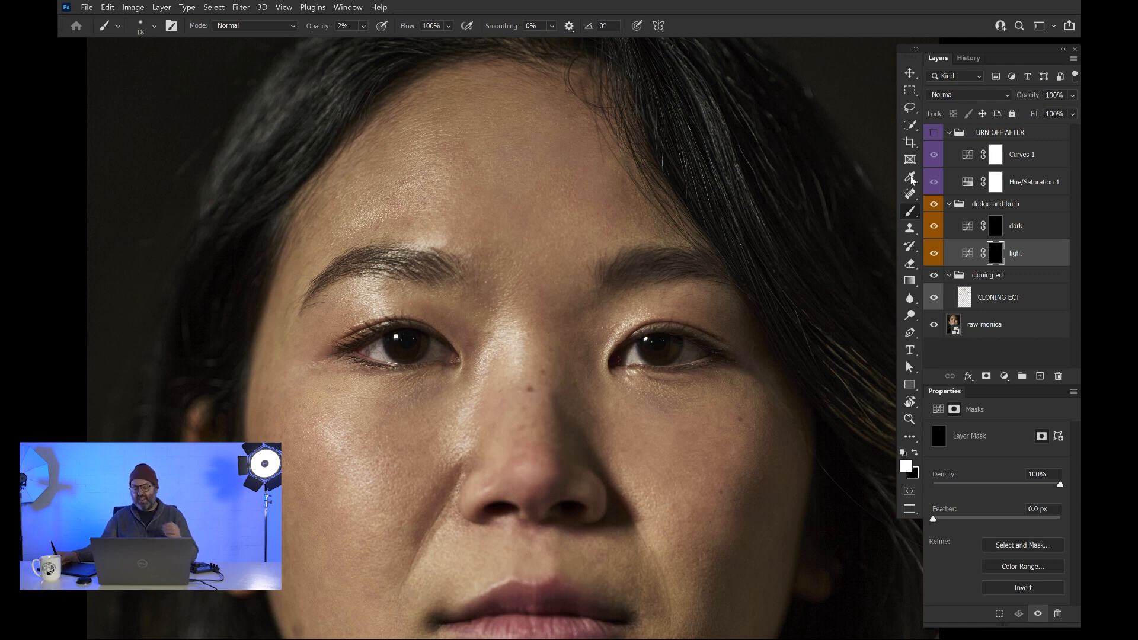
left_click(934, 205)
left_click(933, 204)
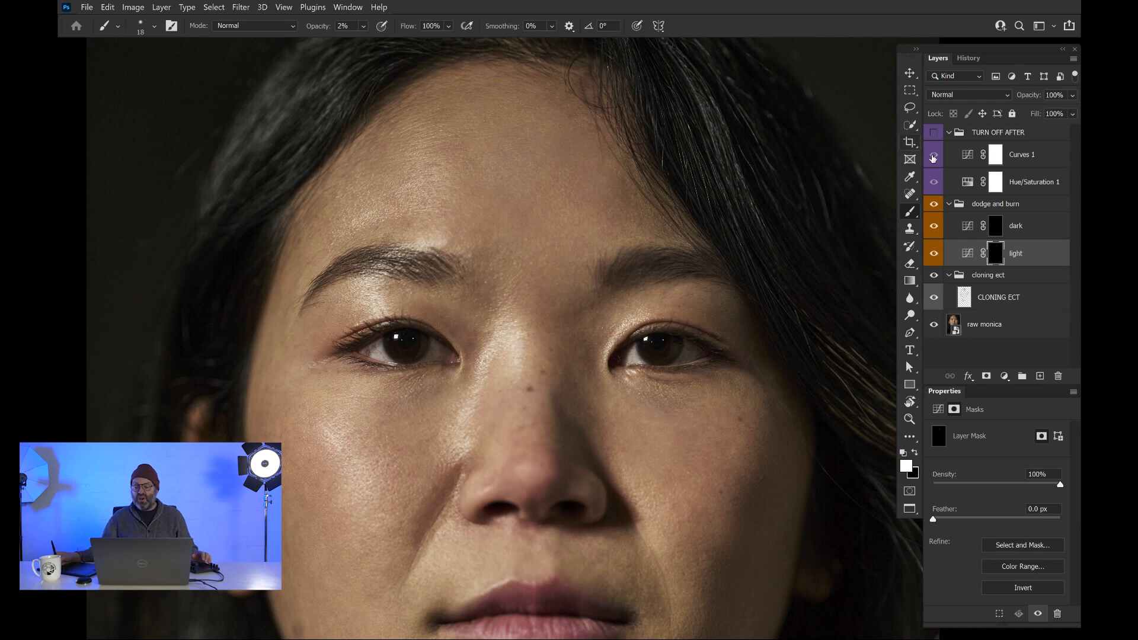
left_click(933, 132)
Step: Make black the foreground color and refine the light layer's mask between the eyebrows, resizing the brush to 54 and then 27 px
key("x")
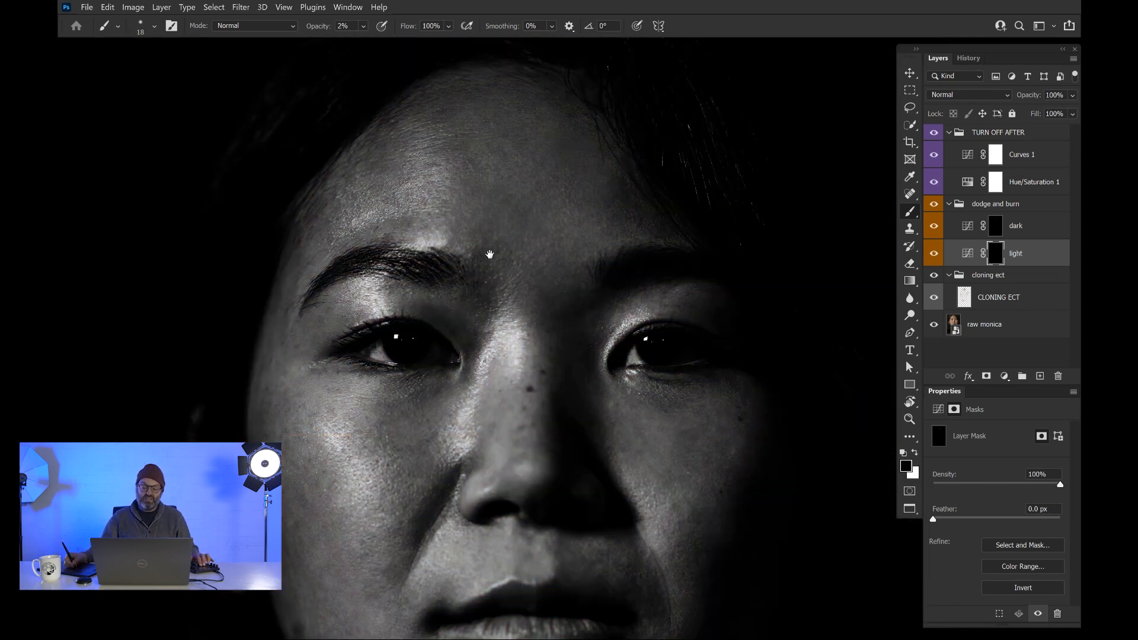
left_click_drag(489, 253, 503, 259)
scroll(516, 264, "up", 4)
key("bracketright")
key("bracketright")
key("bracketright")
key("bracketright")
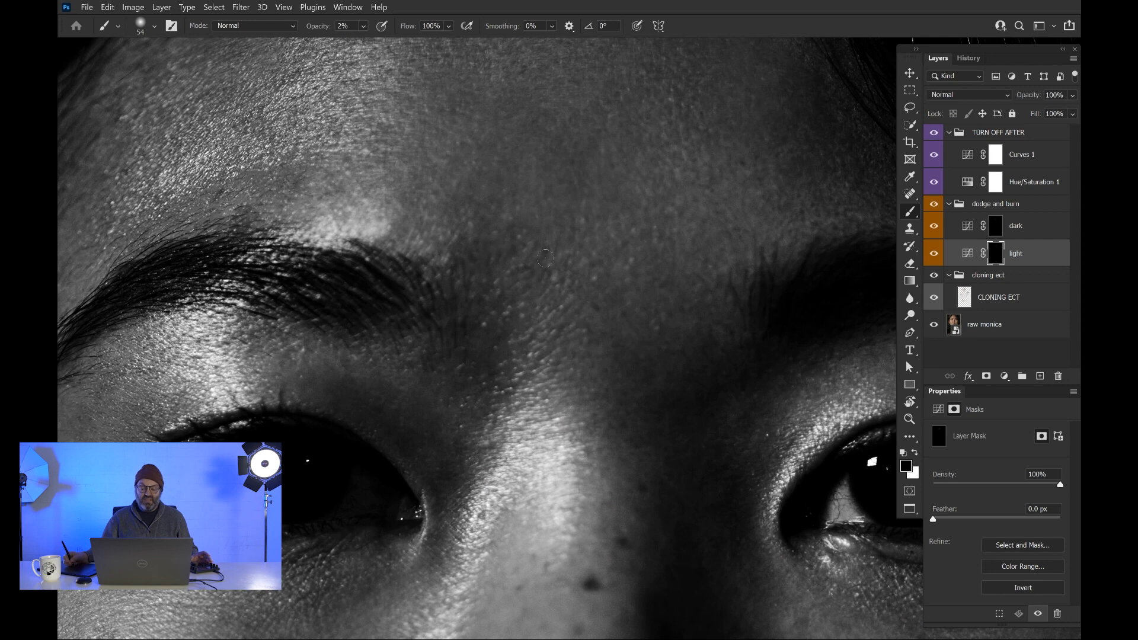
key("bracketleft")
key("bracketleft")
key("bracketleft")
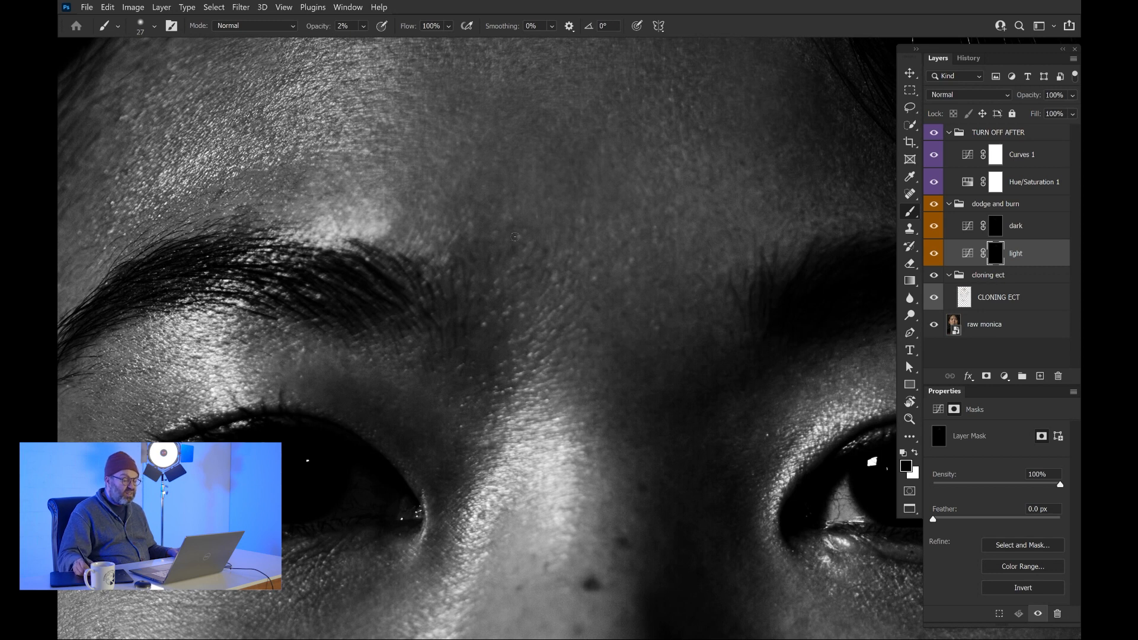
Step: Paint white with a 35 px brush on the light layer's mask over the cheek beside the mouth, and switch the foreground back to black
scroll(447, 362, "down", 5)
scroll(364, 379, "up", 10)
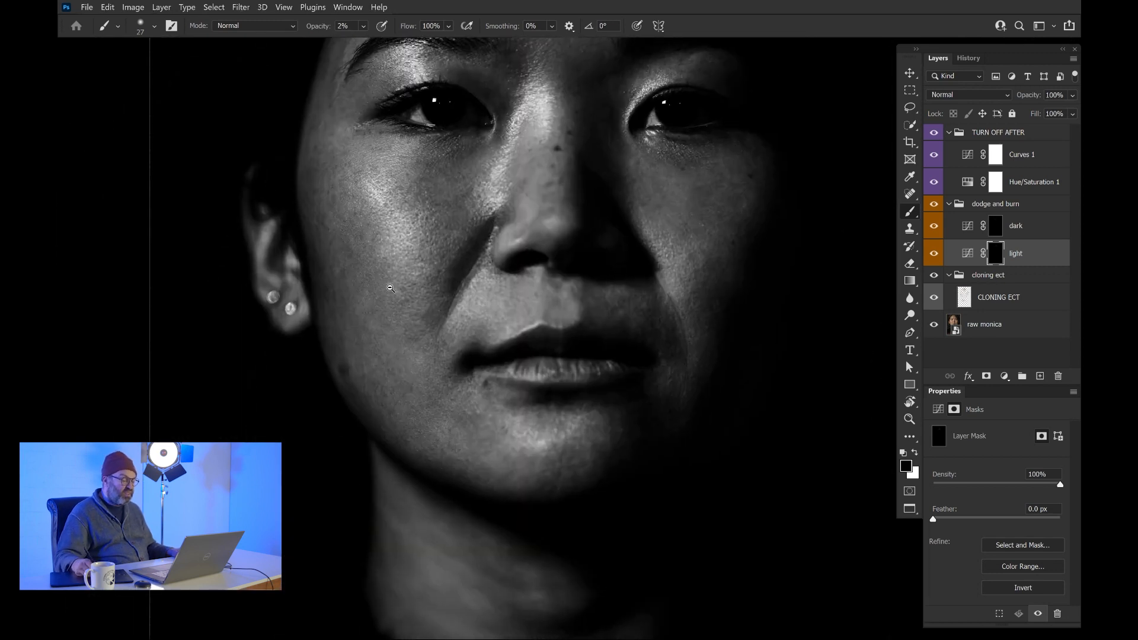
key("bracketright")
key("x")
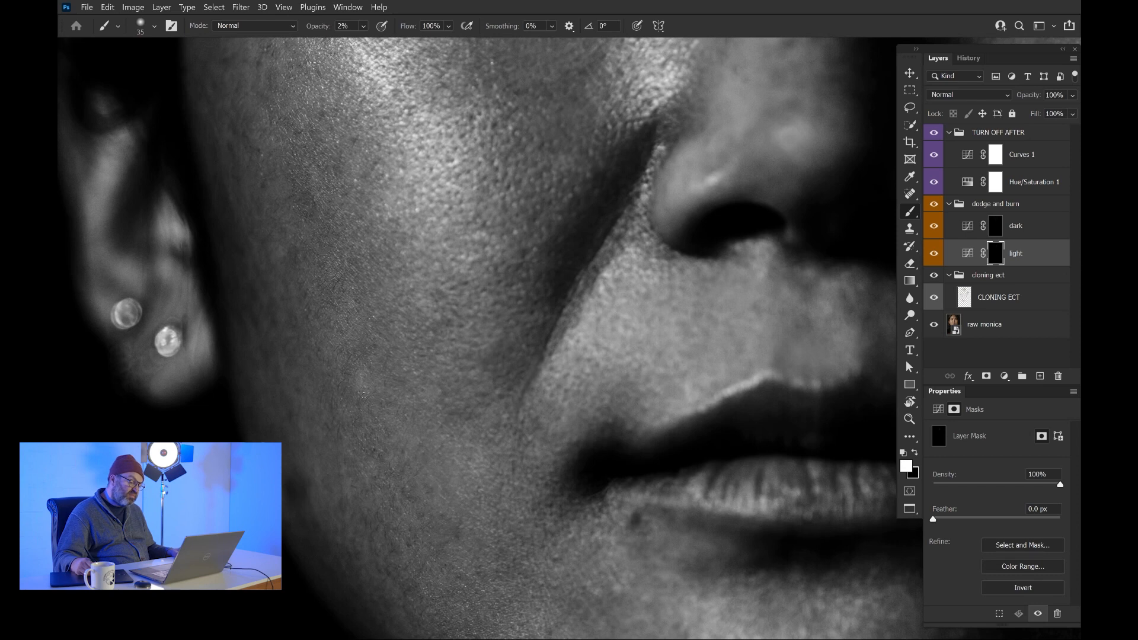
key("x")
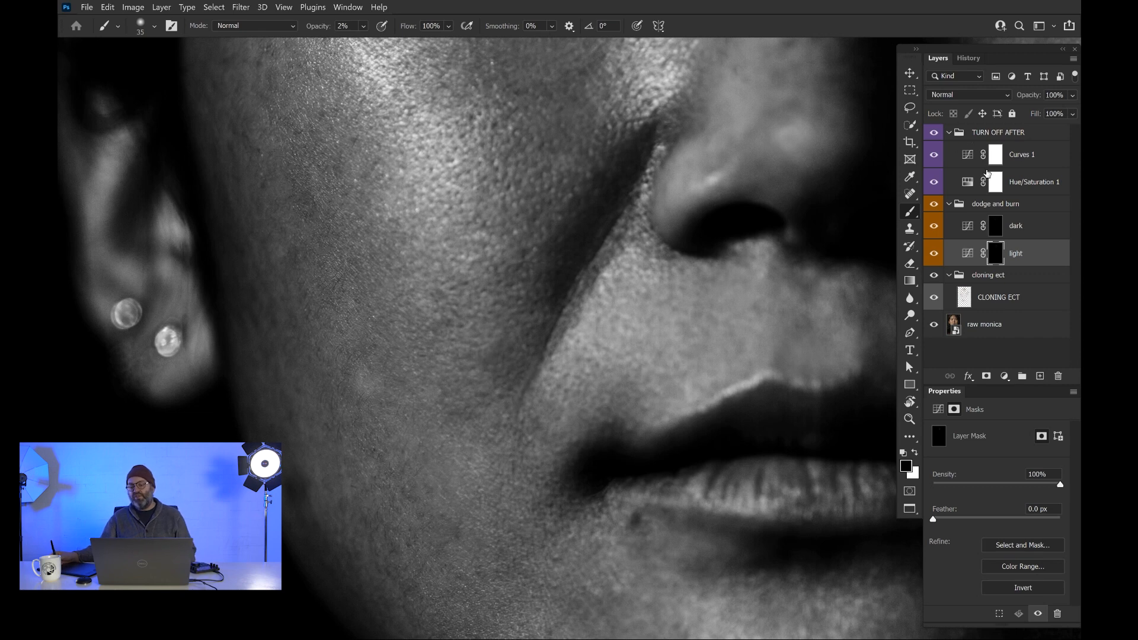
Step: Darken the Curves 1 contrast layer by moving its lower curve point to input 134, output 46
left_click(969, 166)
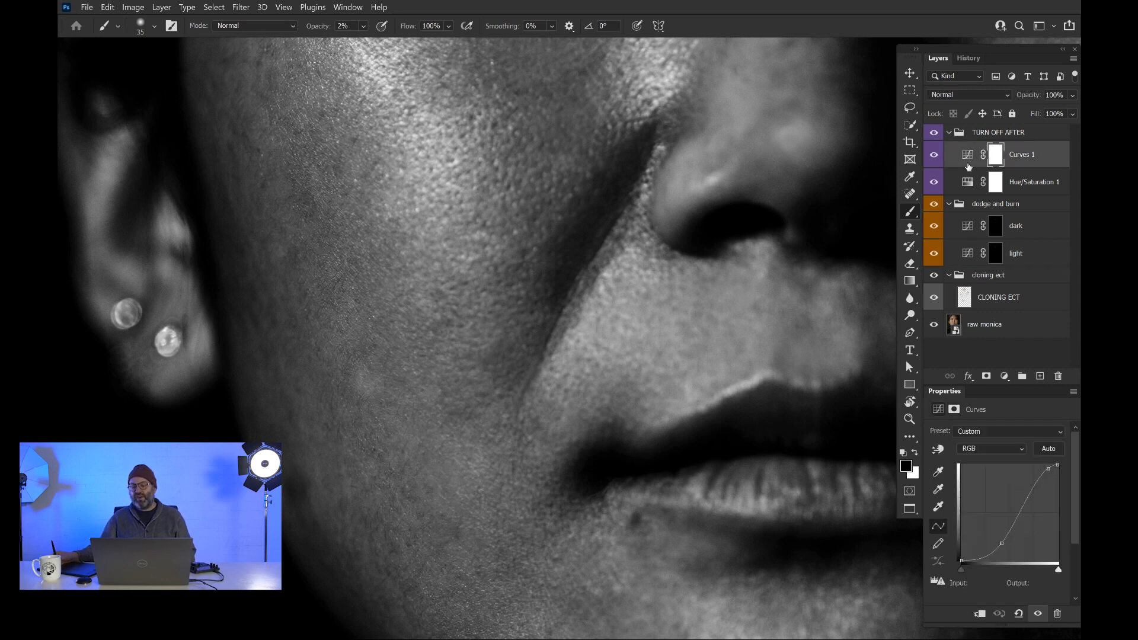
left_click(1003, 544)
left_click_drag(1004, 545, 1014, 545)
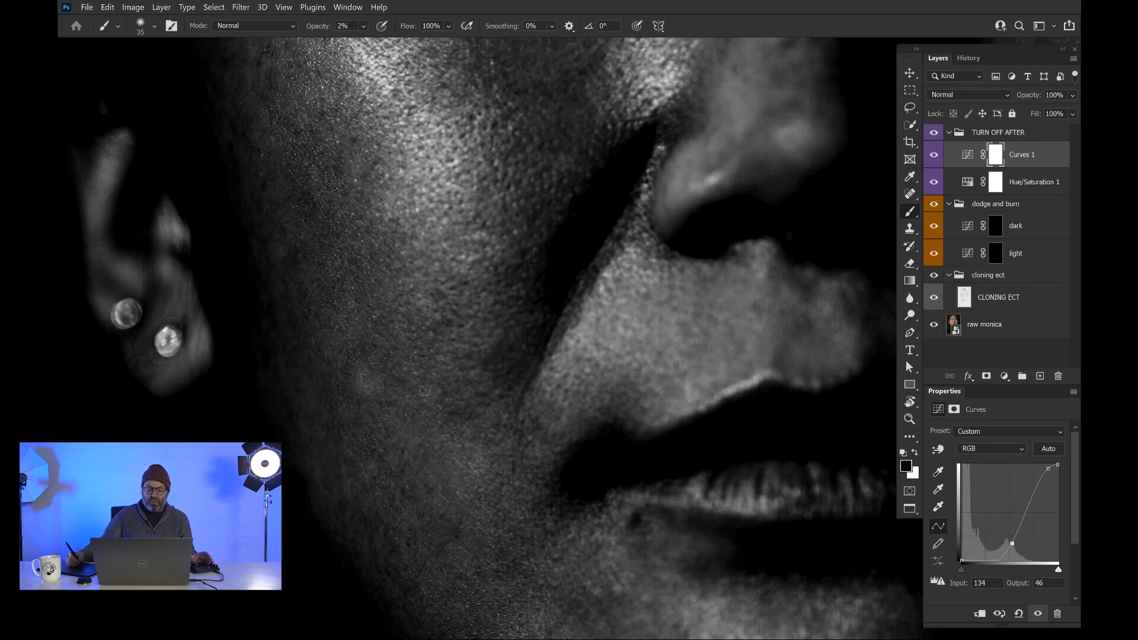
Step: Toggle the dodge and burn group off and on, and select the light layer with white as the foreground color
left_click(994, 254)
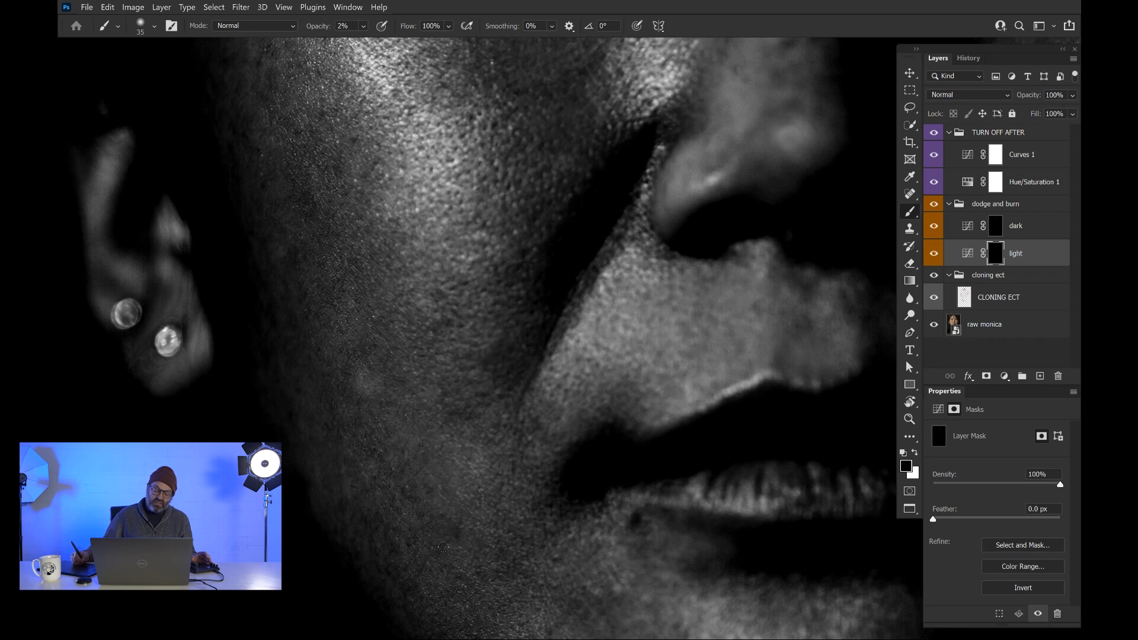
right_click(476, 584)
key("Escape")
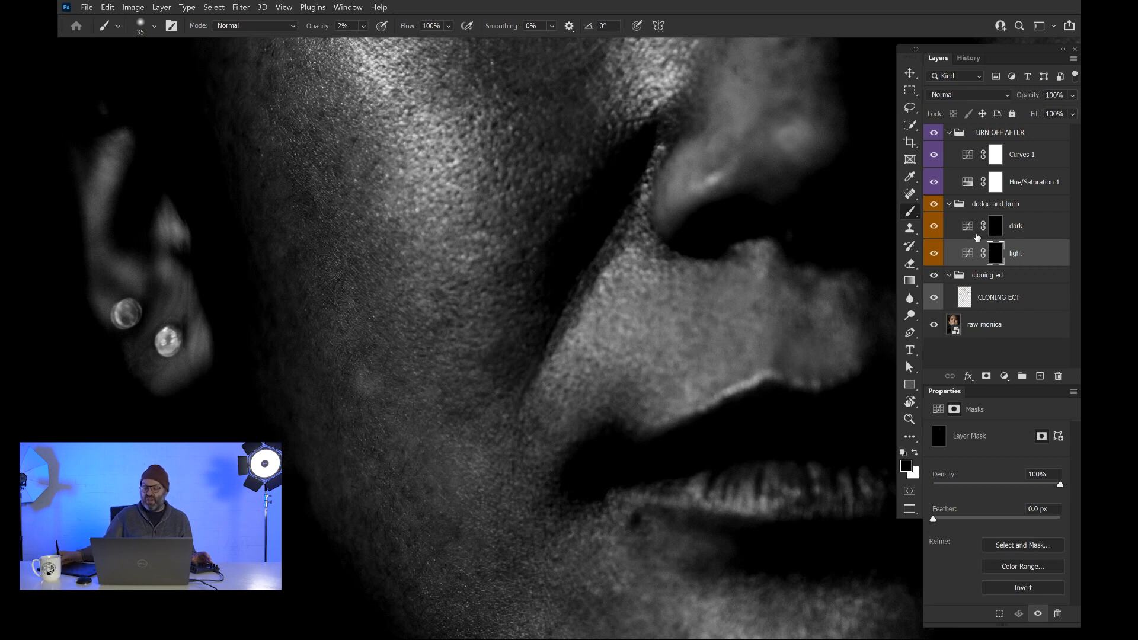
left_click(999, 226)
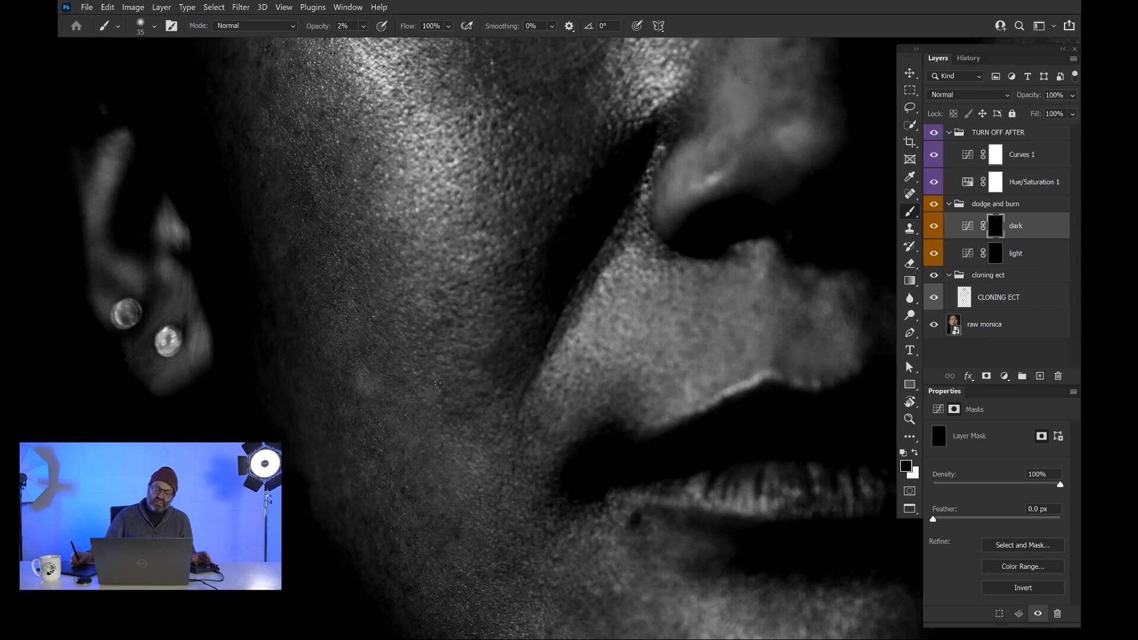
left_click(936, 203)
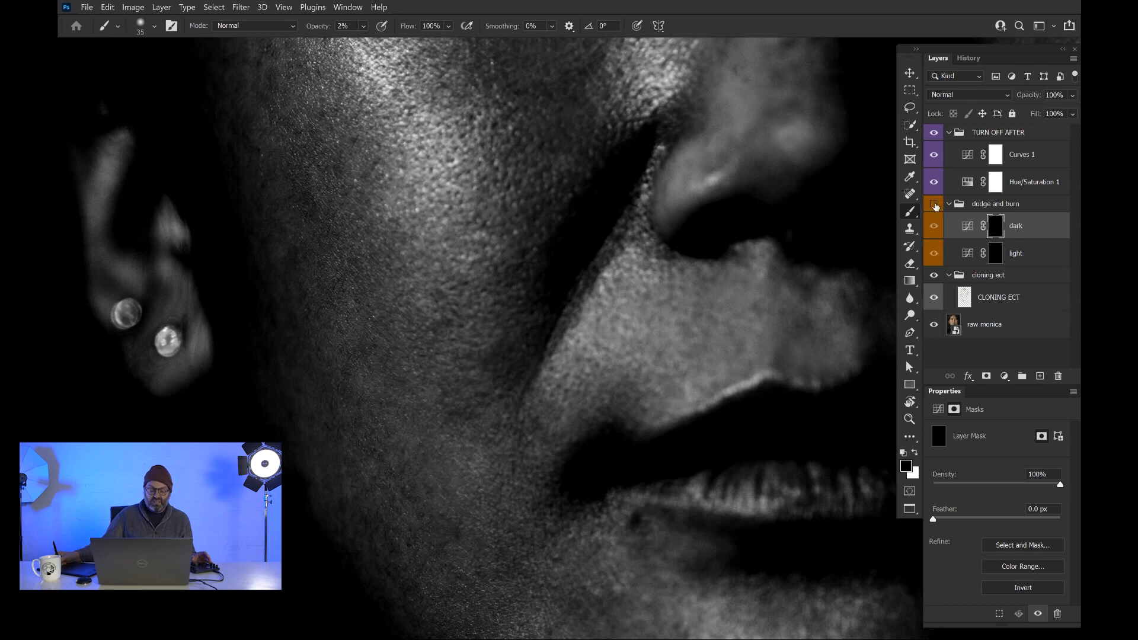
left_click(934, 203)
left_click(1015, 253)
key("x")
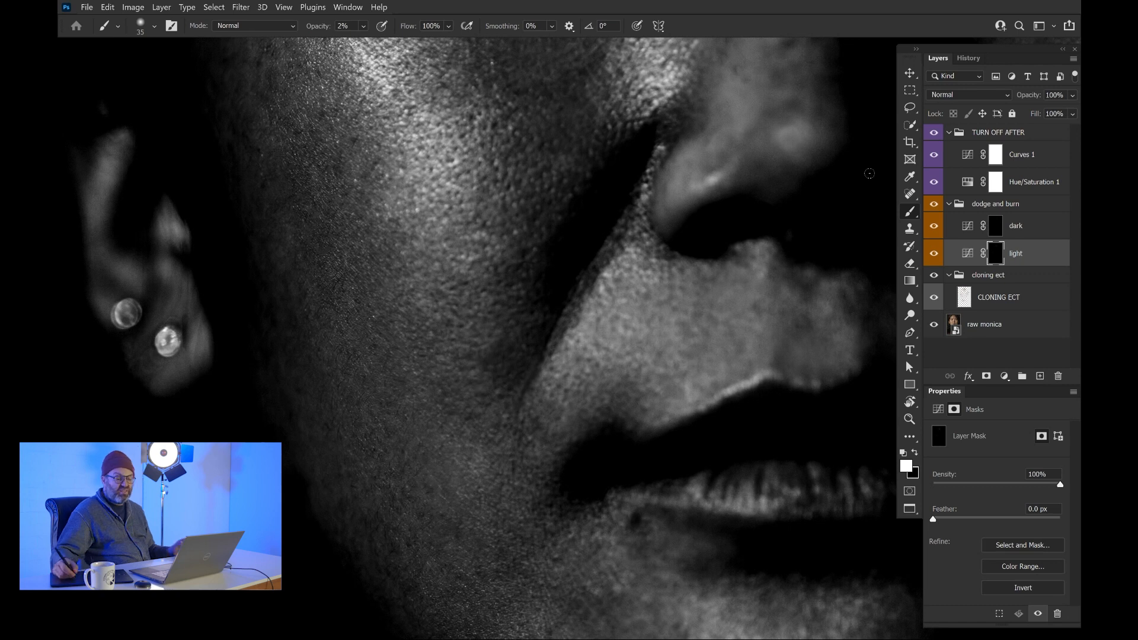
Step: Hide the TURN OFF AFTER group and compare dodge and burn off and on, on the cheek close-up and the whole face
left_click(933, 132)
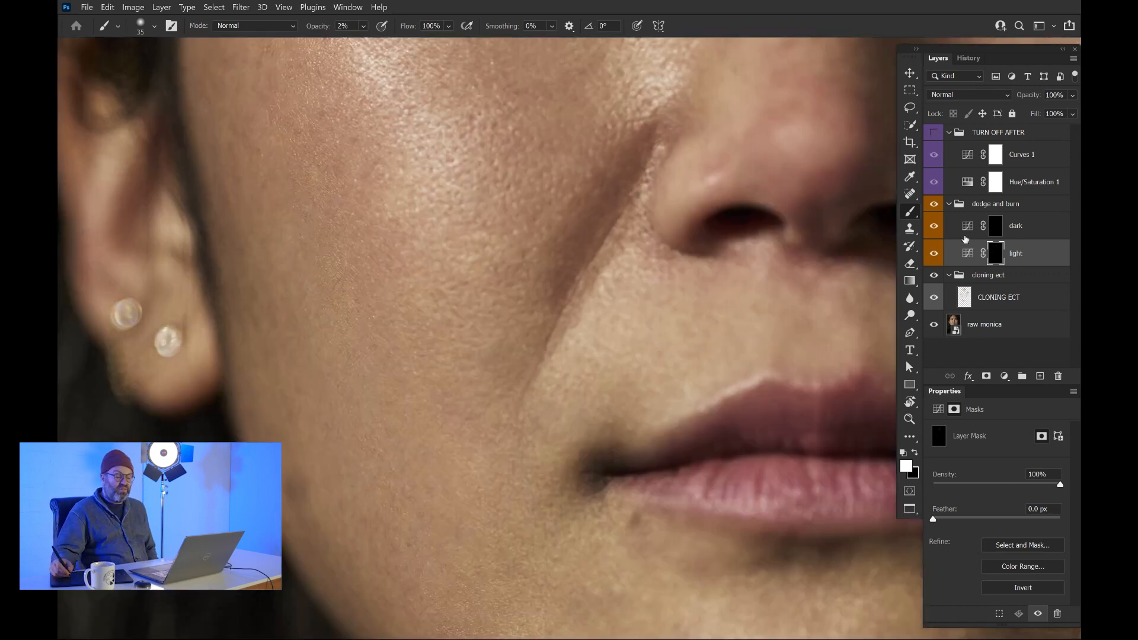
left_click(933, 205)
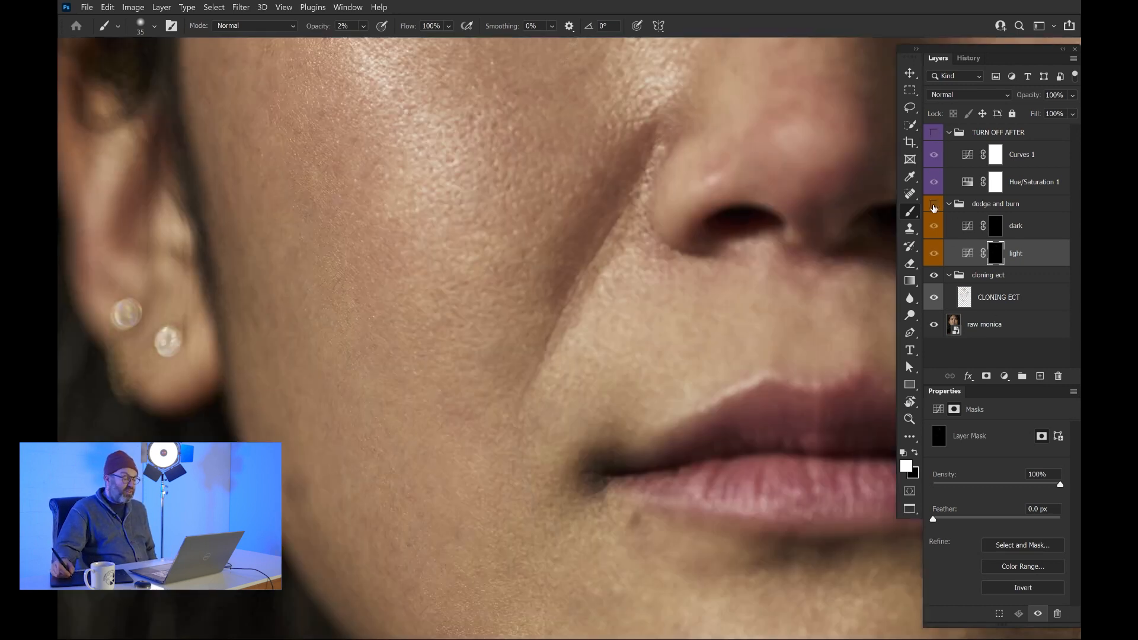
left_click(933, 205)
left_click(934, 205)
left_click(933, 205)
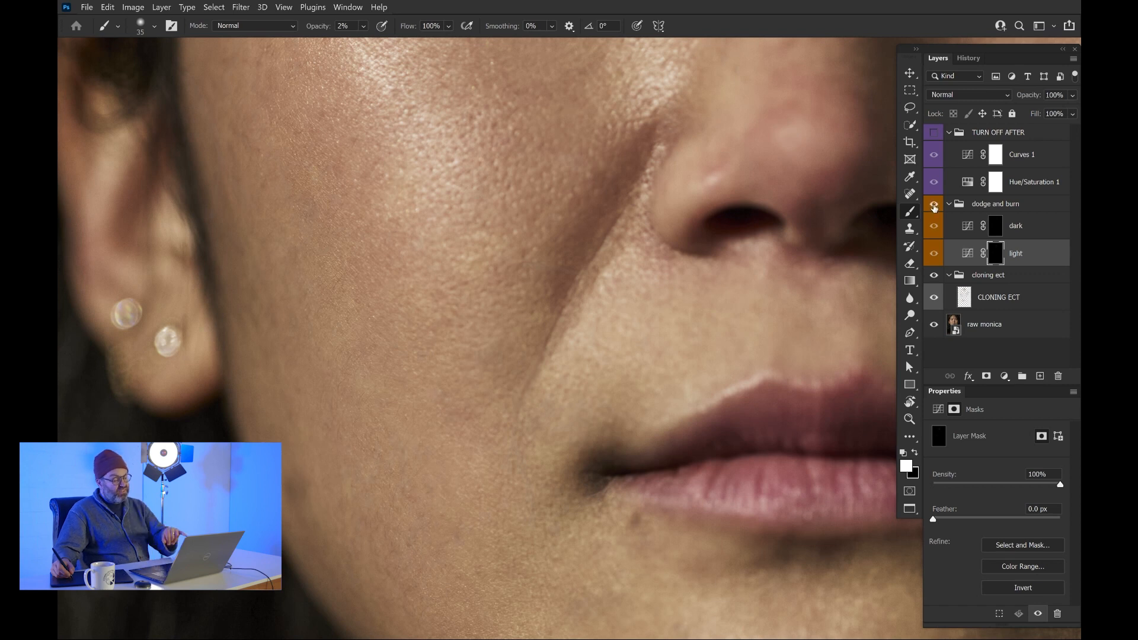
left_click_drag(706, 366, 628, 377)
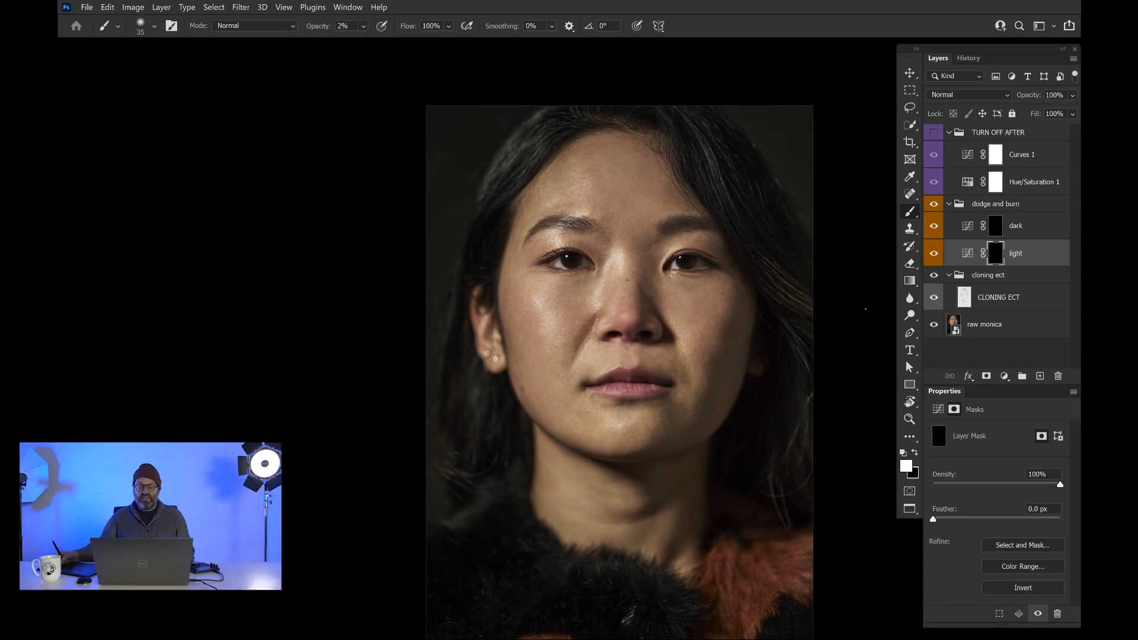
left_click(934, 205)
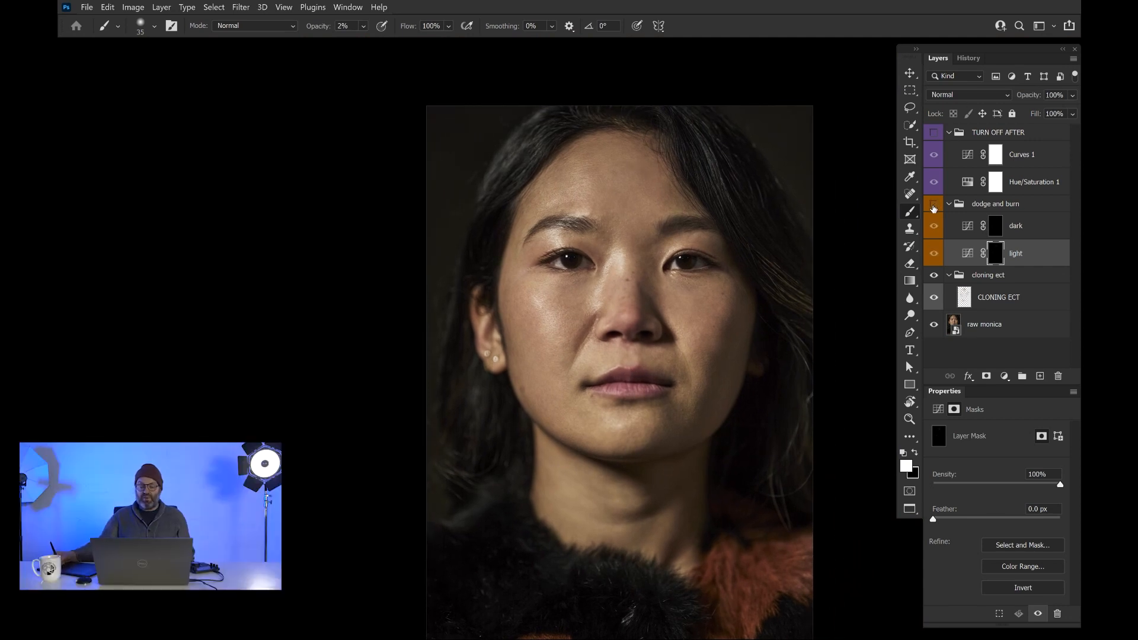
left_click(934, 205)
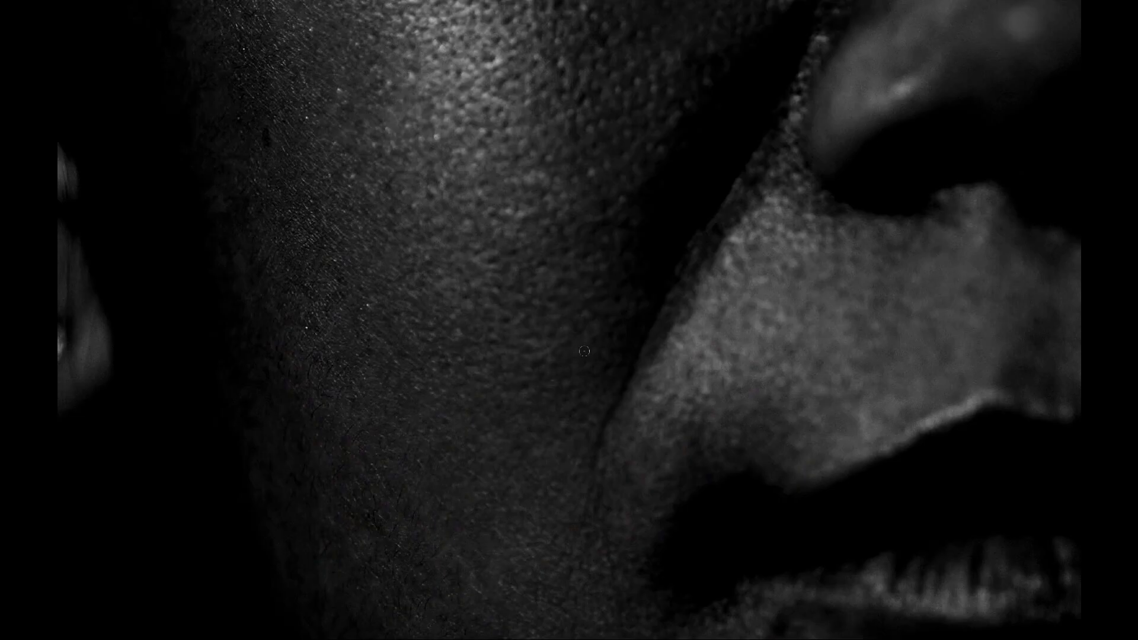
Step: Examine the cheeks, jaw, mouth and nose for uneven tones in the dark black-and-white contrast view
key("h")
left_click_drag(584, 350, 572, 409)
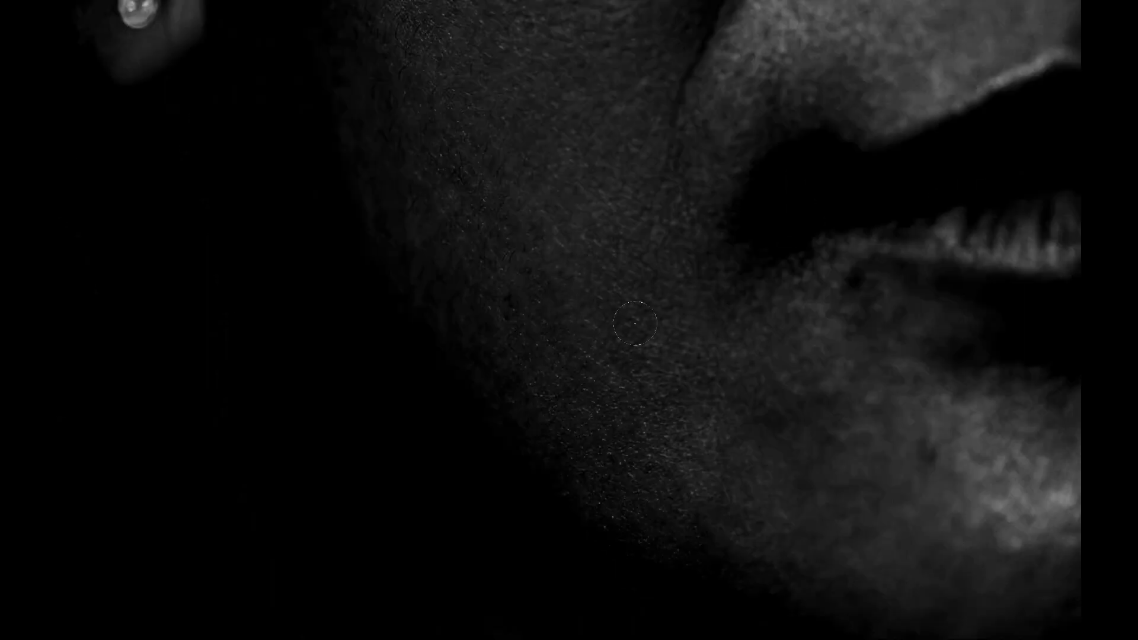
key("h")
mouse_move(556, 331)
left_mouse_down()
mouse_move(460, 206)
mouse_move(506, 373)
left_mouse_up()
key("h")
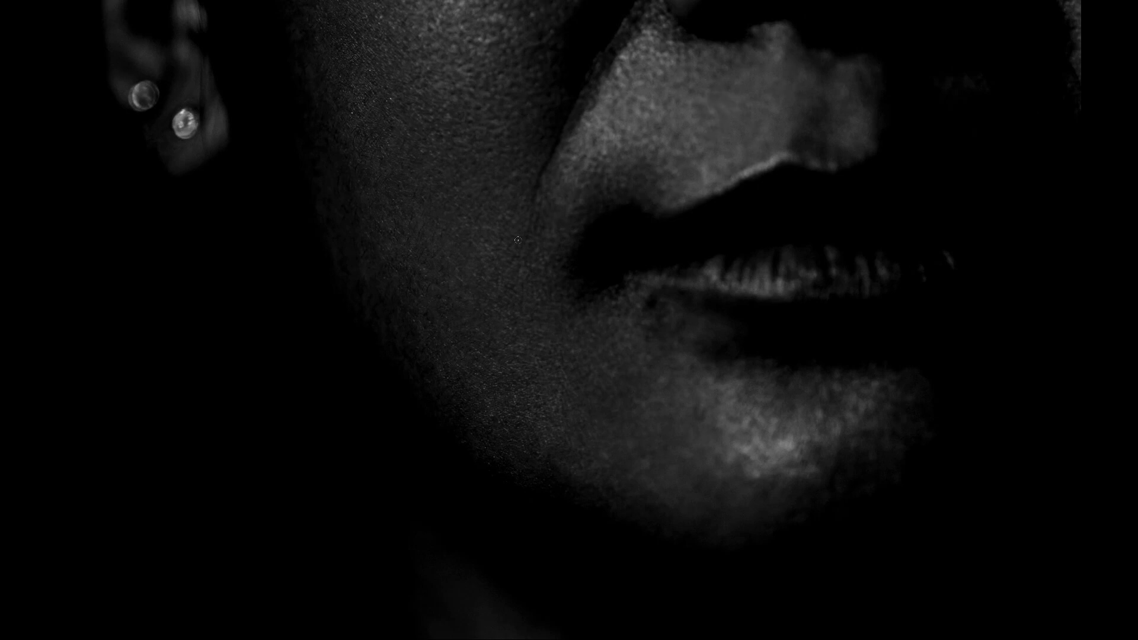
scroll(521, 249, "down", 4)
scroll(573, 396, "up", 3)
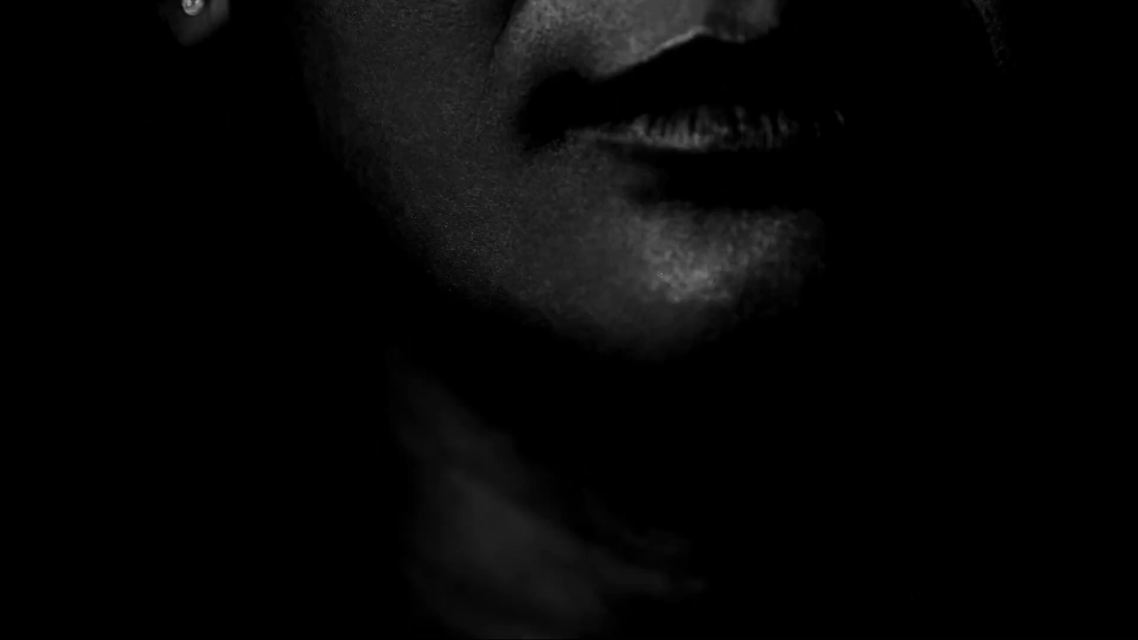
scroll(679, 281, "up", 3)
scroll(679, 176, "down", 5)
scroll(559, 172, "up", 3)
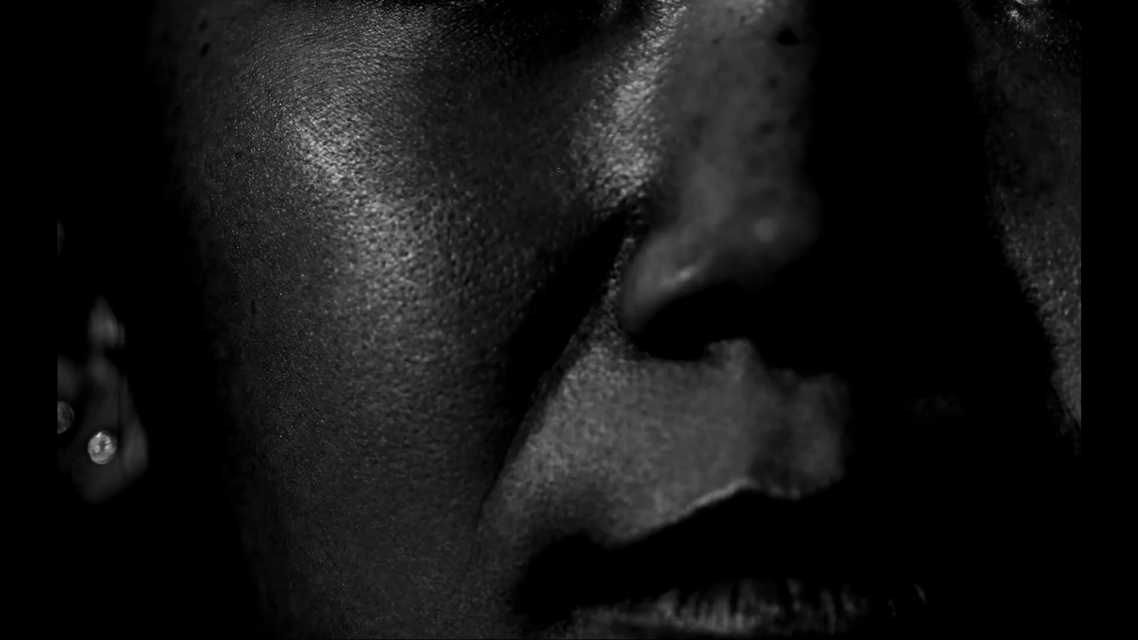
scroll(558, 172, "down", 4)
scroll(616, 399, "up", 6)
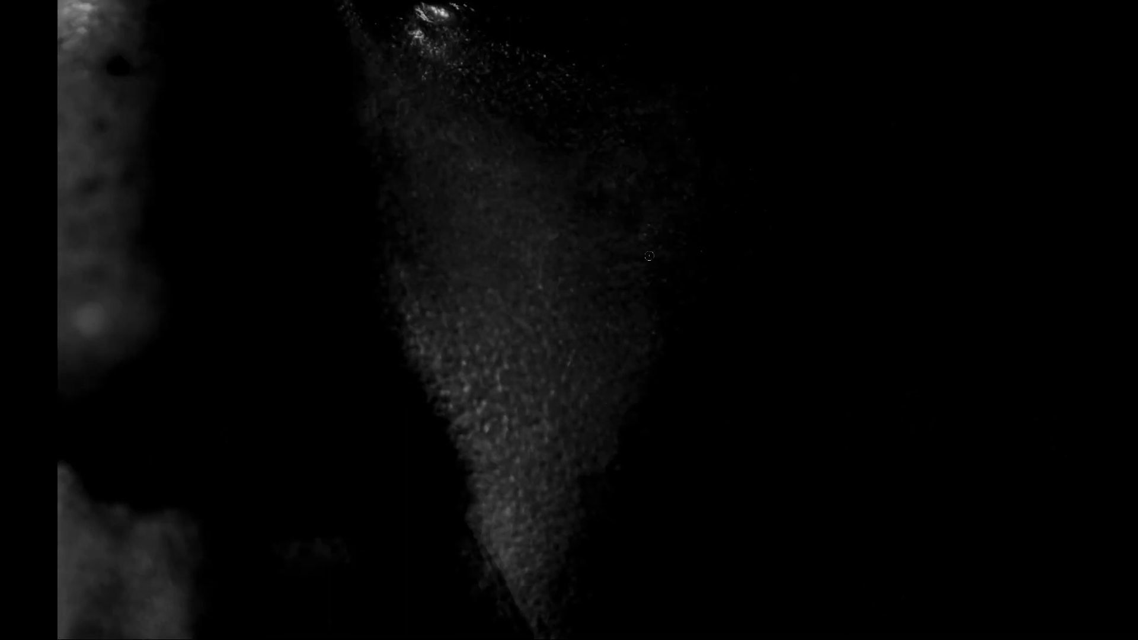
scroll(427, 229, "down", 2)
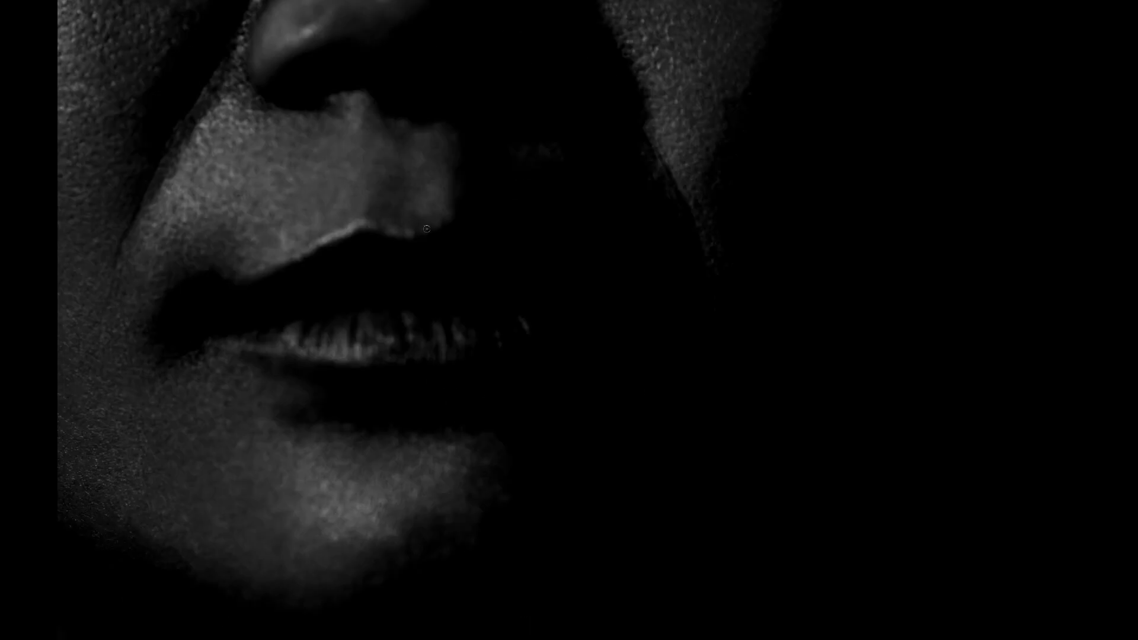
scroll(373, 285, "down", 2)
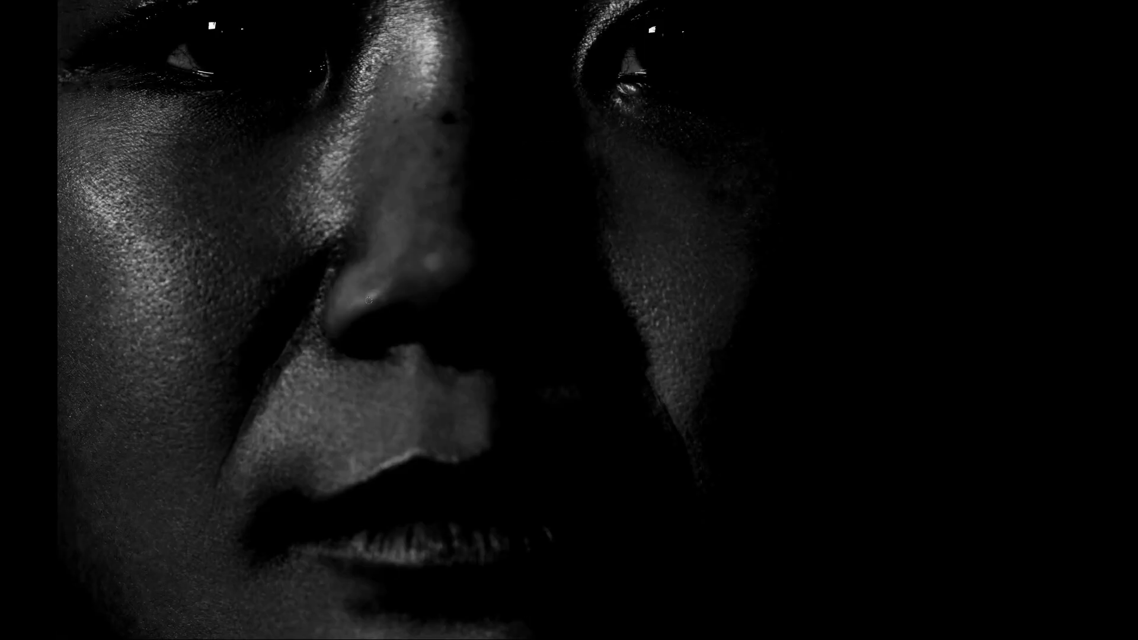
scroll(508, 317, "up", 2)
scroll(409, 170, "down", 2)
scroll(529, 318, "up", 2)
scroll(482, 224, "down", 4)
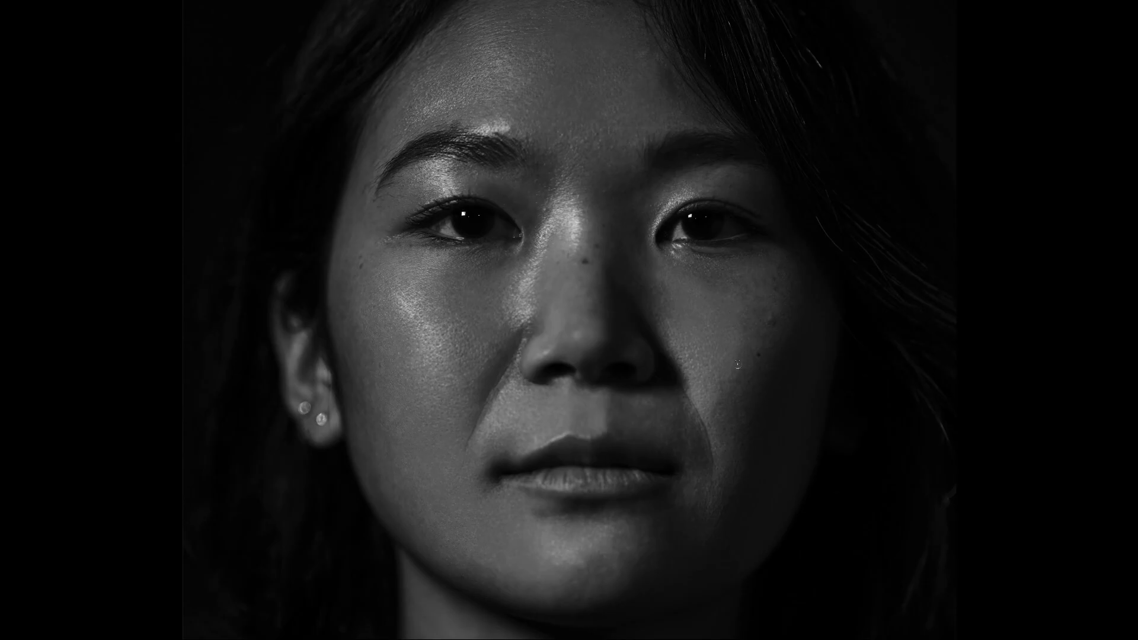
Step: Examine the shadow-side cheek, mouth corner and neck for uneven tones in the softer black-and-white view
scroll(779, 323, "up", 2)
scroll(620, 508, "up", 2)
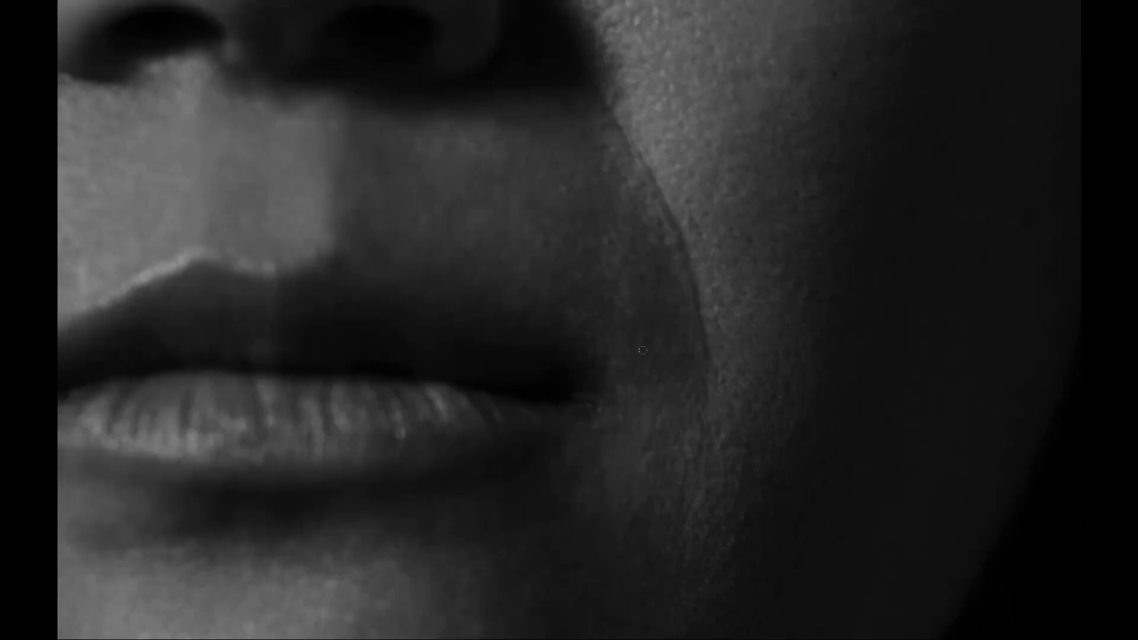
scroll(646, 351, "down", 3)
scroll(829, 130, "up", 2)
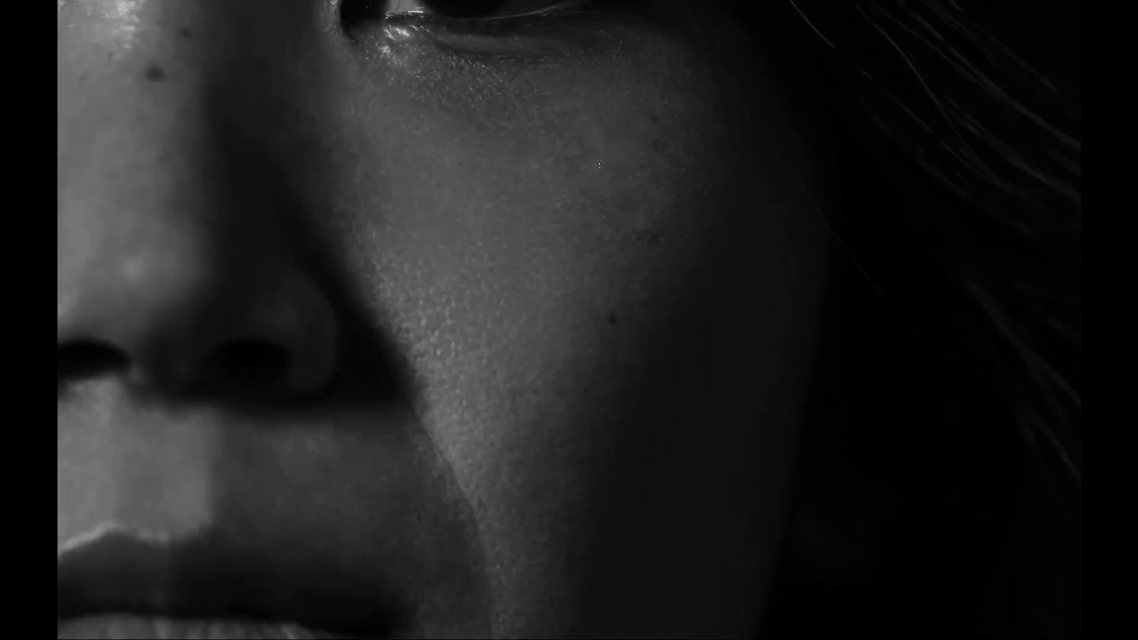
scroll(770, 285, "down", 2)
scroll(706, 113, "up", 2)
scroll(639, 178, "down", 3)
scroll(403, 403, "up", 3)
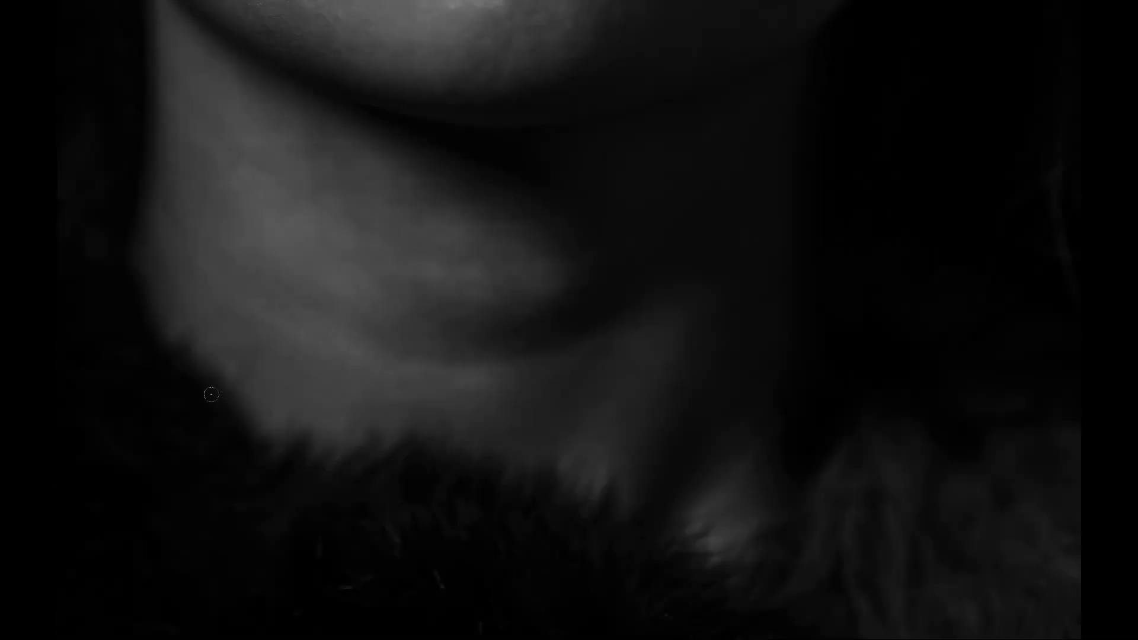
scroll(544, 322, "down", 2)
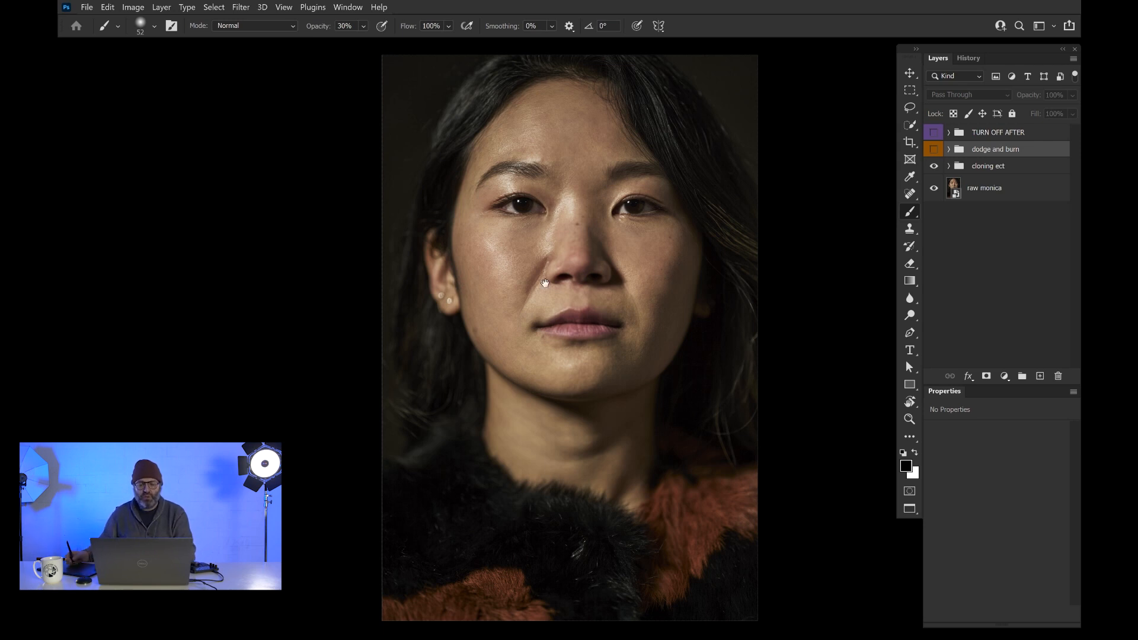
Step: Add a new layer named eyes above CLONING ECT in the cloning ect group for retouching the eye close-up
left_click_drag(534, 216, 523, 313)
mouse_move(511, 254)
left_mouse_down()
mouse_move(541, 358)
mouse_move(529, 369)
left_mouse_up()
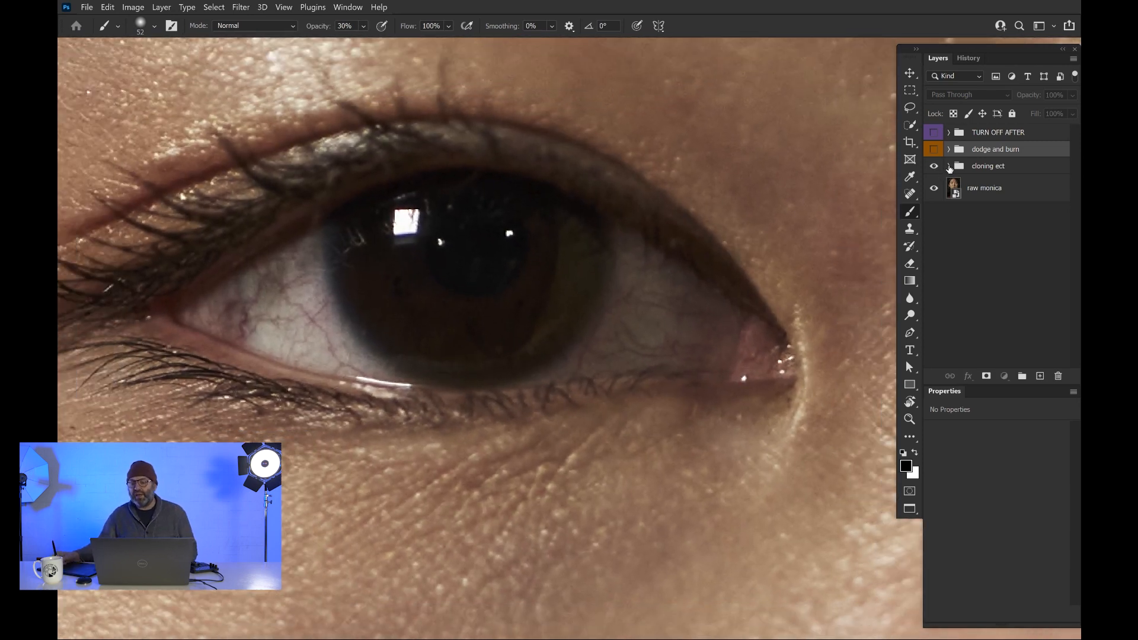
left_click(948, 167)
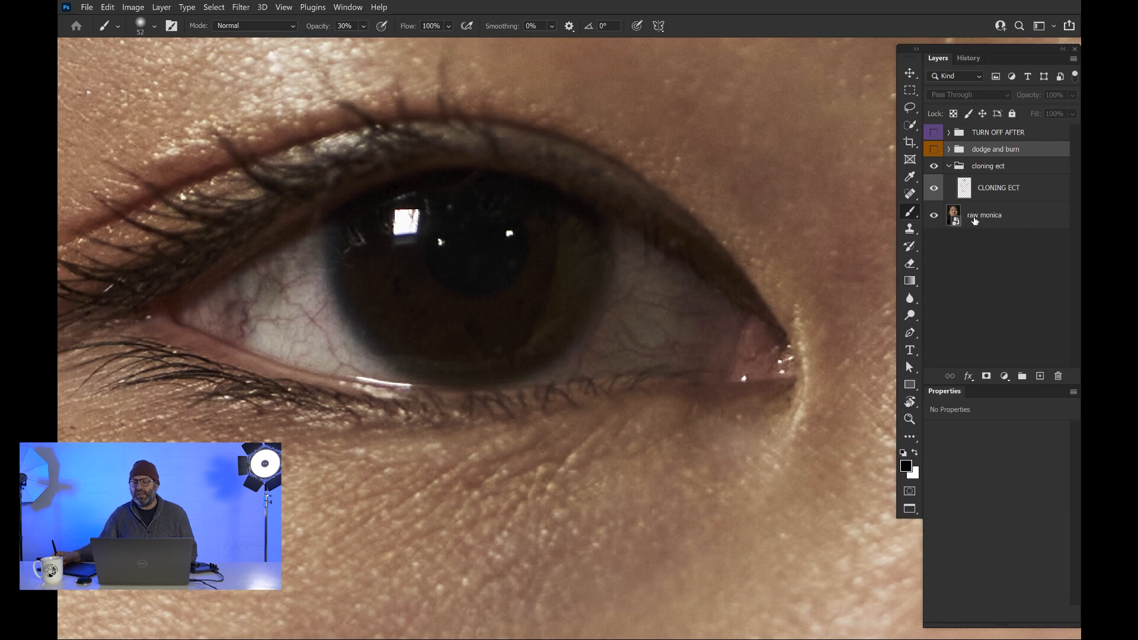
left_click(1018, 194)
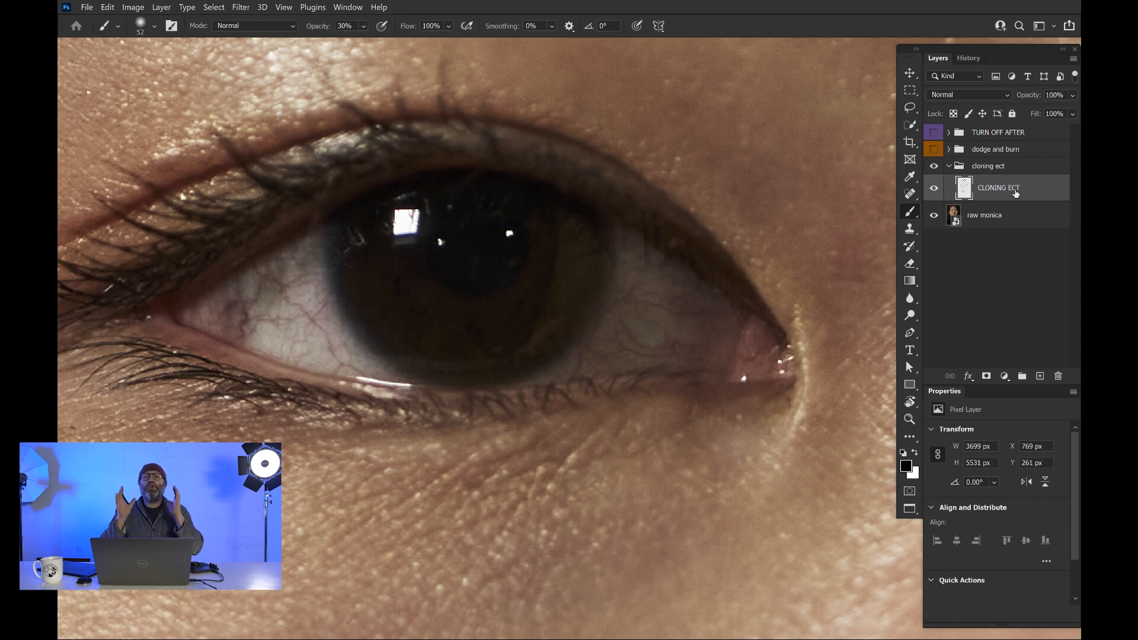
left_click(1037, 378)
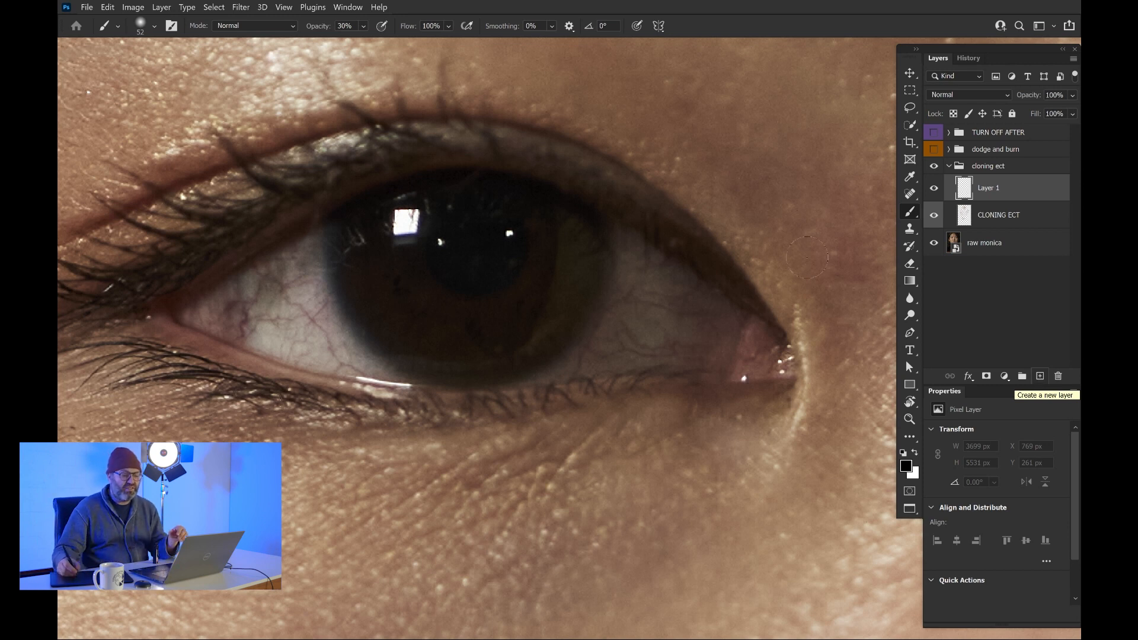
double_click(987, 190)
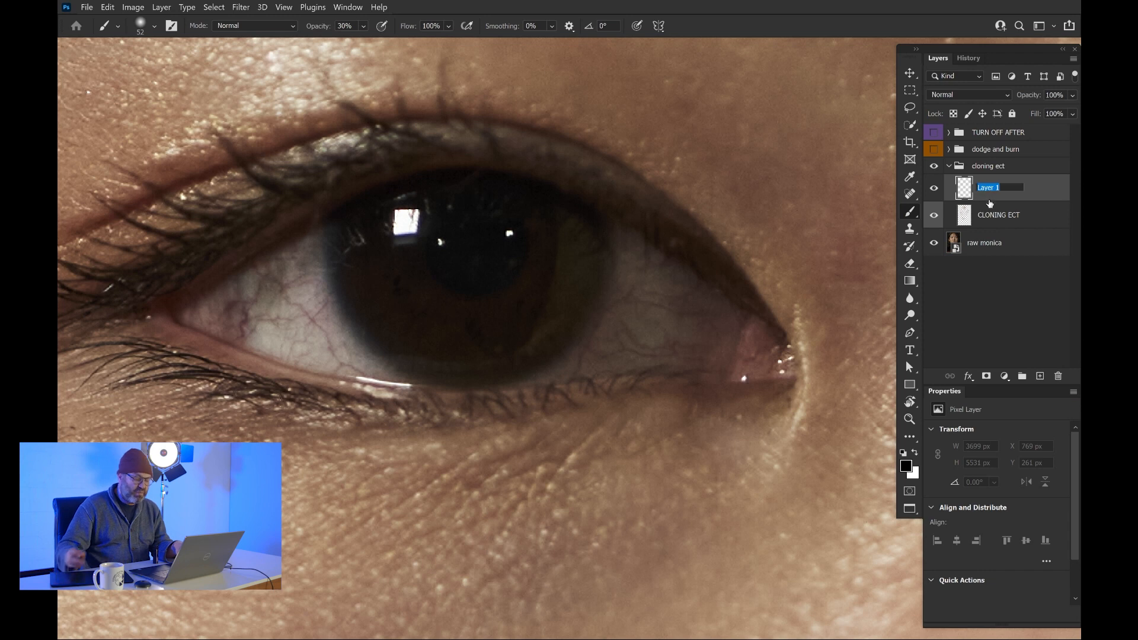
type("eyes")
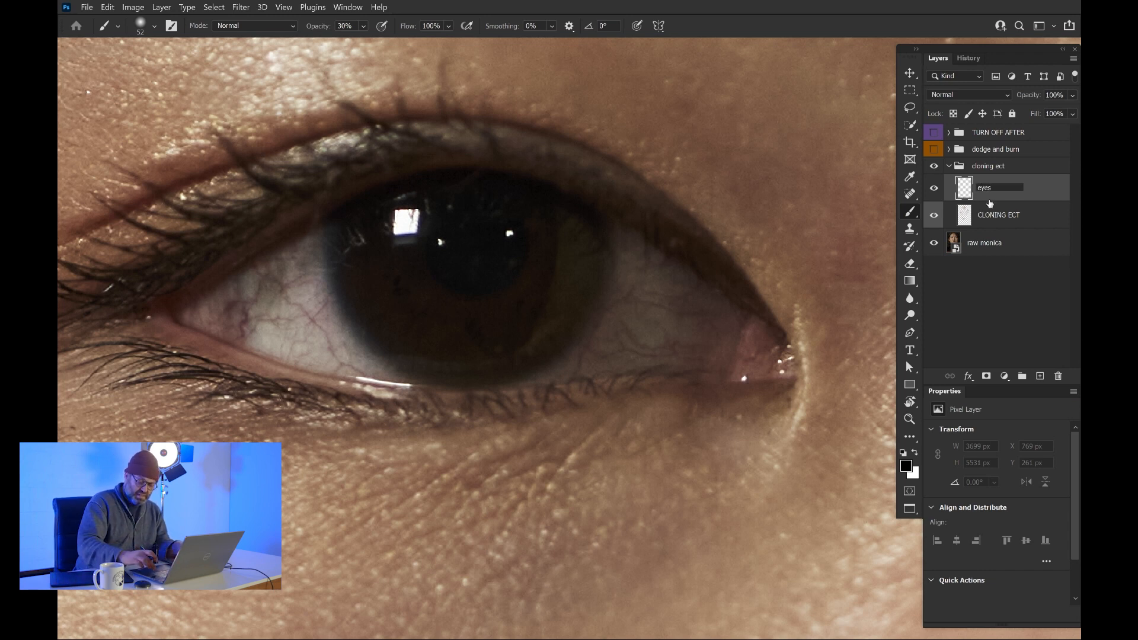
key("Return")
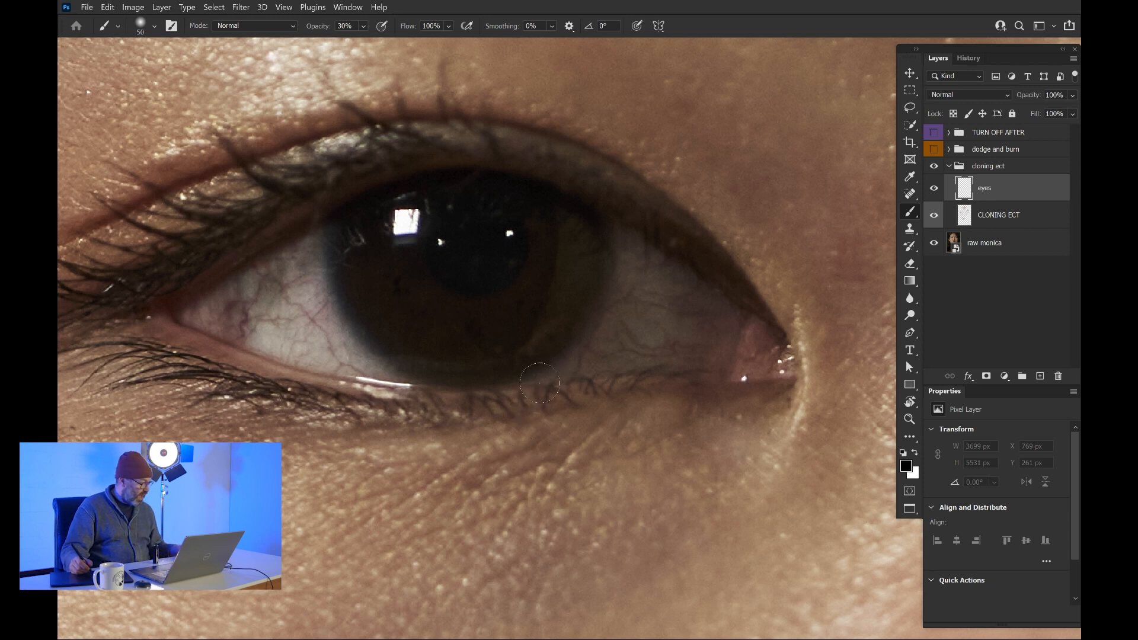
Step: Remove the red veins from the eye white on the outer side of the iris with a small Spot Healing Brush
key("j")
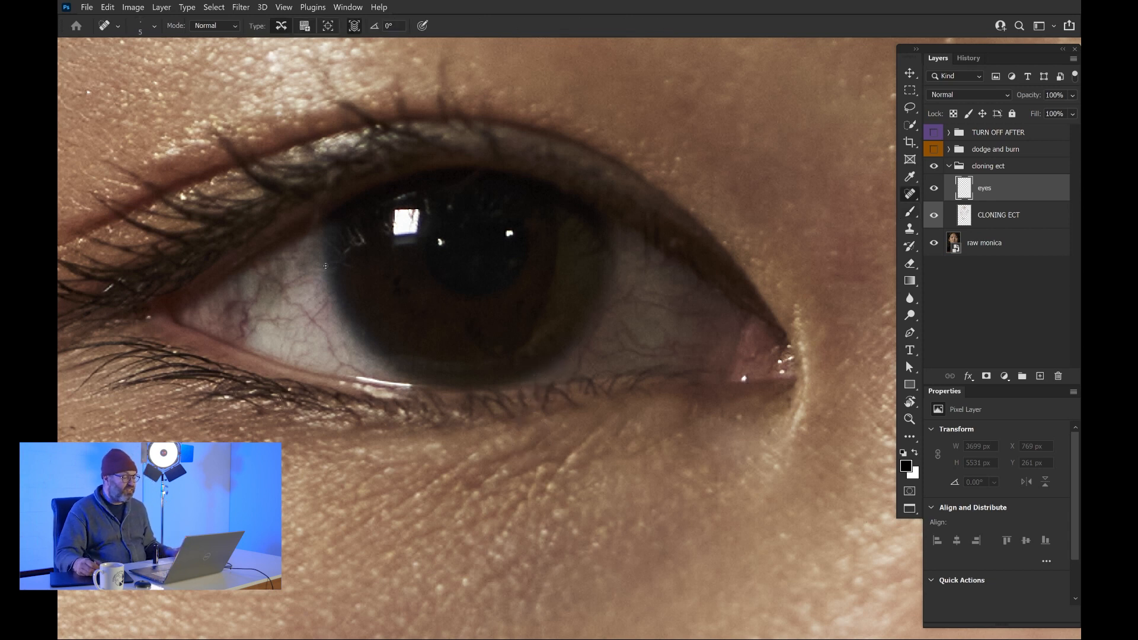
left_click_drag(283, 286, 344, 363)
mouse_move(311, 313)
left_mouse_down()
mouse_move(256, 325)
mouse_move(279, 319)
mouse_move(305, 277)
mouse_move(287, 305)
mouse_move(335, 352)
mouse_move(257, 319)
mouse_move(280, 310)
mouse_move(274, 319)
mouse_move(289, 294)
mouse_move(273, 282)
mouse_move(313, 285)
left_mouse_up()
left_click_drag(314, 290, 319, 298)
left_click_drag(347, 345, 352, 367)
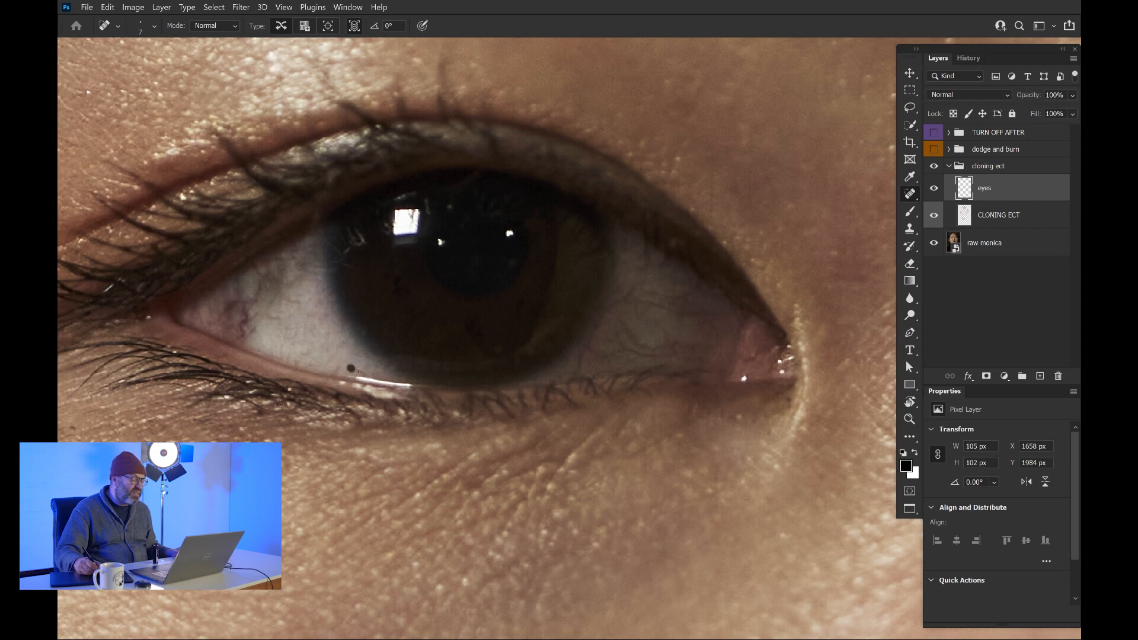
Step: Heal the veins in the eye white between the iris and the inner corner with a 7 px Spot Healing Brush
mouse_move(632, 285)
left_mouse_down()
mouse_move(688, 318)
mouse_move(674, 346)
mouse_move(638, 342)
mouse_move(671, 345)
mouse_move(665, 335)
mouse_move(673, 346)
mouse_move(642, 359)
mouse_move(673, 351)
mouse_move(581, 366)
left_mouse_up()
left_click_drag(615, 306, 620, 298)
left_click_drag(643, 252, 655, 274)
left_click(698, 290)
mouse_move(680, 314)
left_mouse_down()
mouse_move(714, 337)
mouse_move(690, 347)
left_mouse_up()
left_click(685, 361)
left_click(628, 346)
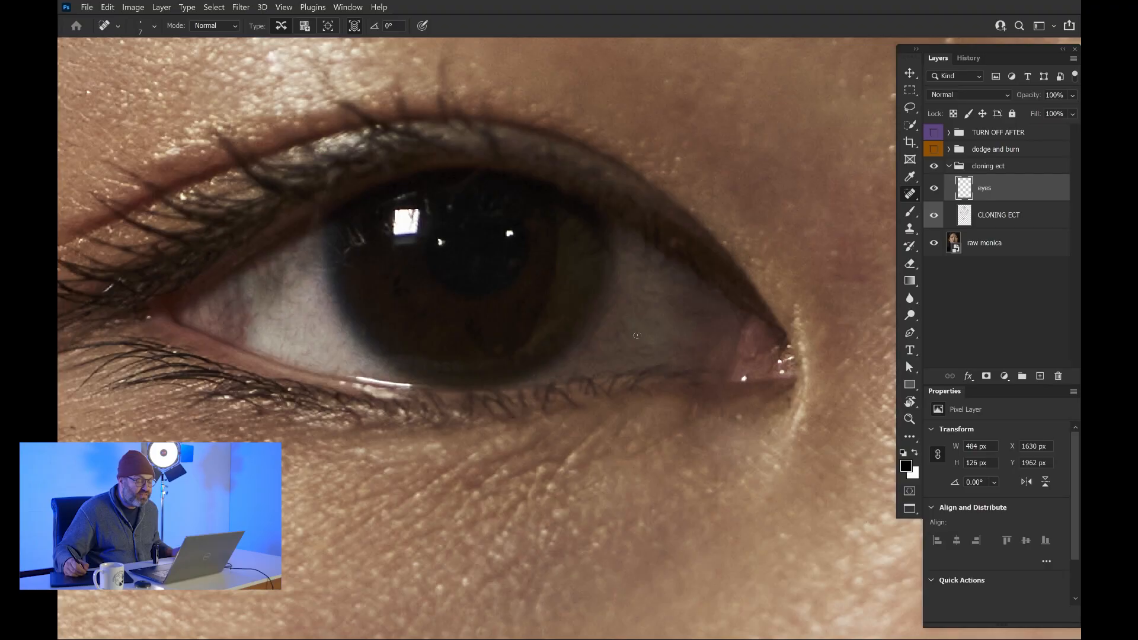
Step: Heal the remaining vein traces beside the iris on the inner side, and compare the eye with the eyes layer off and on
left_click(586, 350)
left_click_drag(611, 314, 601, 333)
left_click(641, 351)
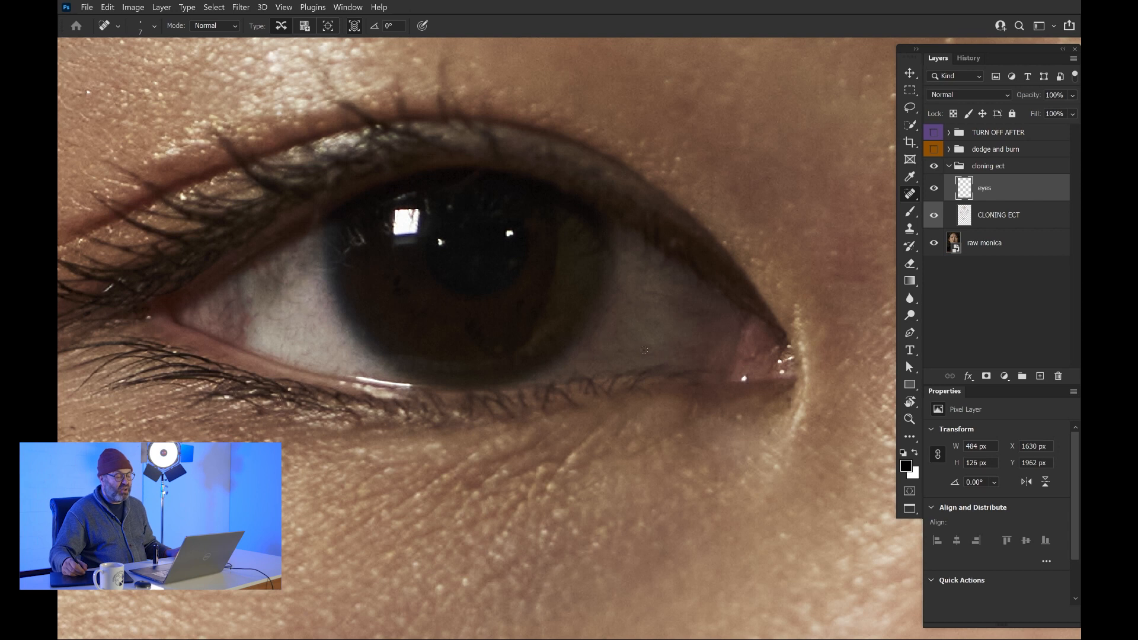
left_click(934, 189)
left_click(934, 190)
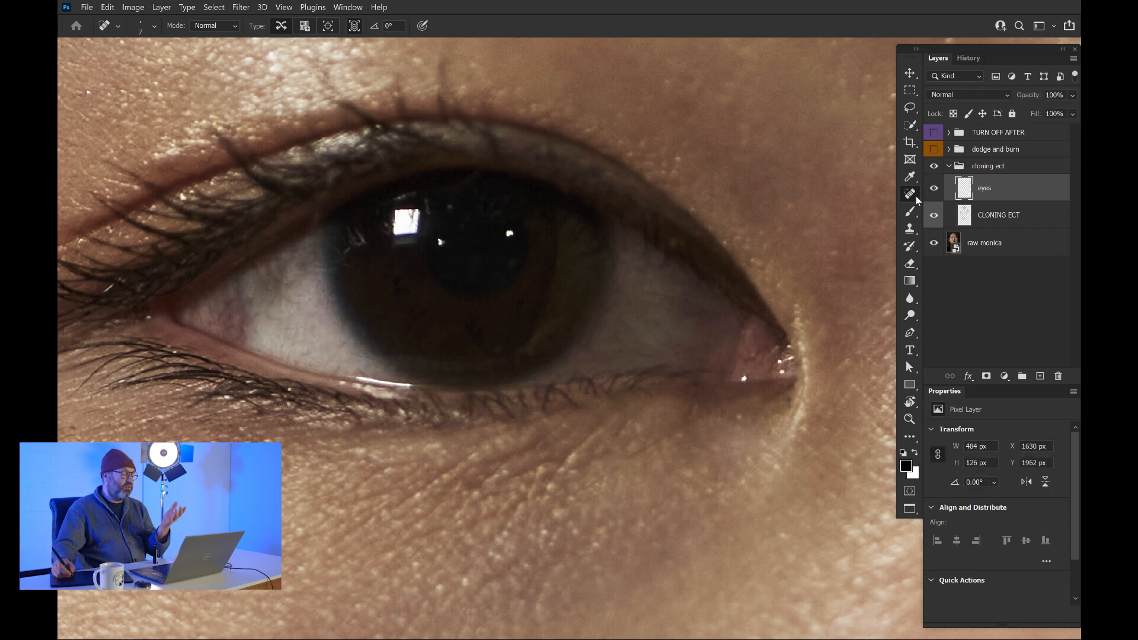
Step: Recheck the eye with the eyes layer off and on, and show the dodge and burn group with cloning ect collapsed
left_click(934, 189)
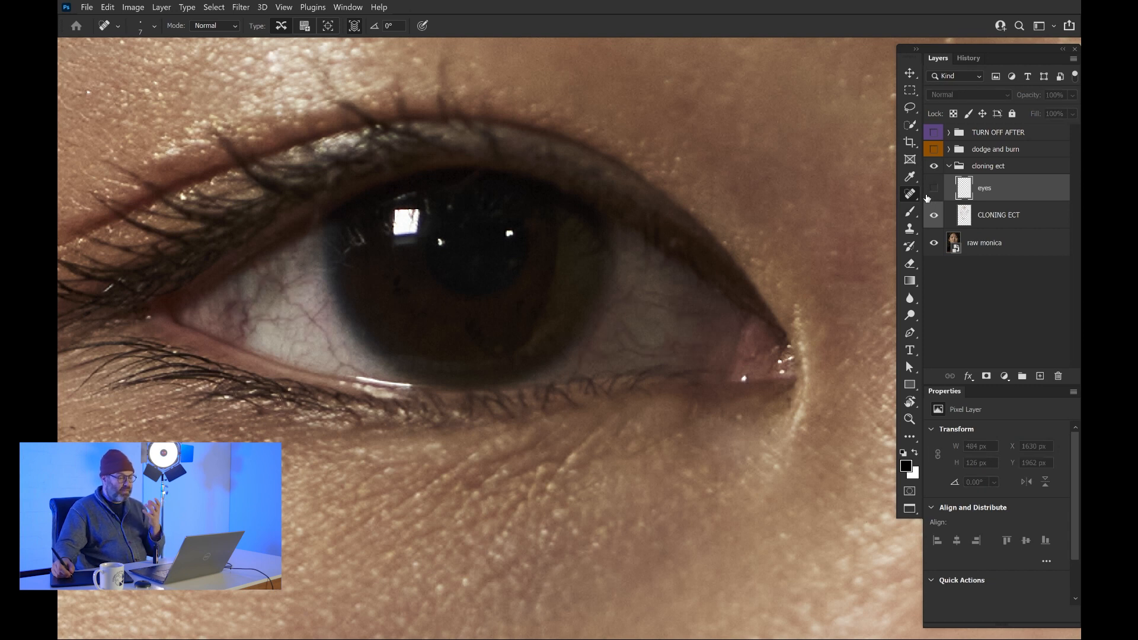
left_click(932, 188)
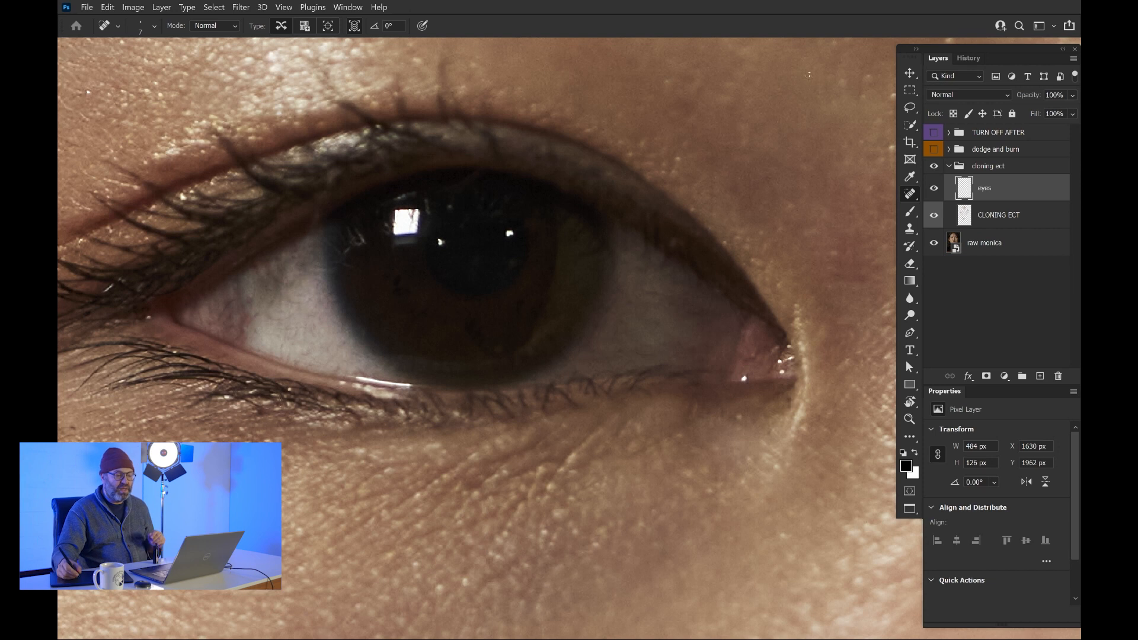
left_click(948, 166)
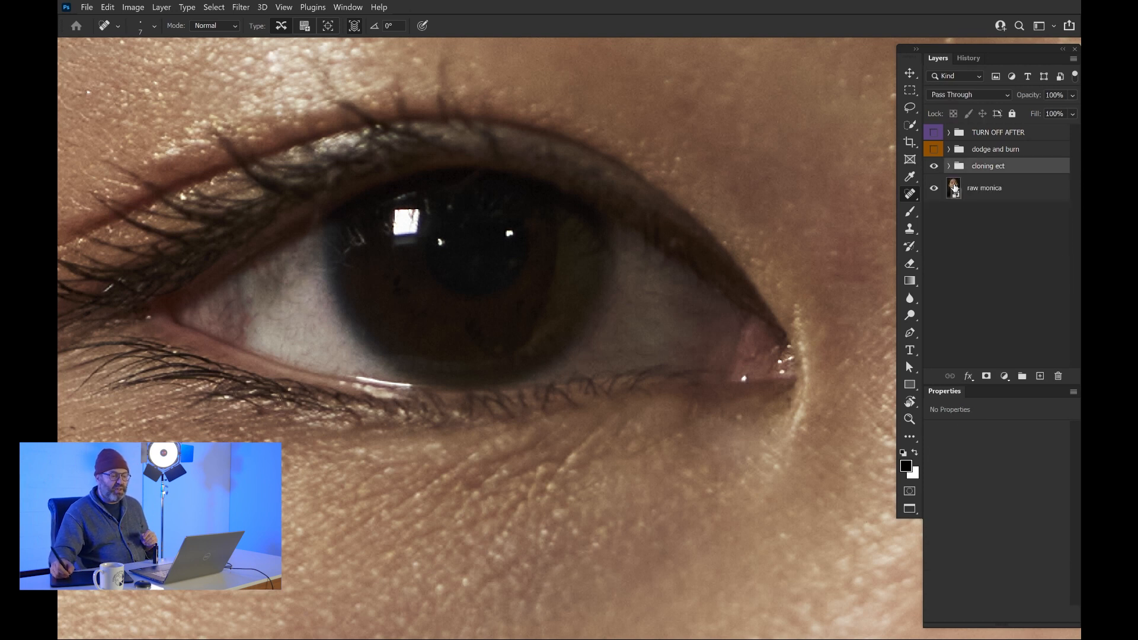
left_click(932, 149)
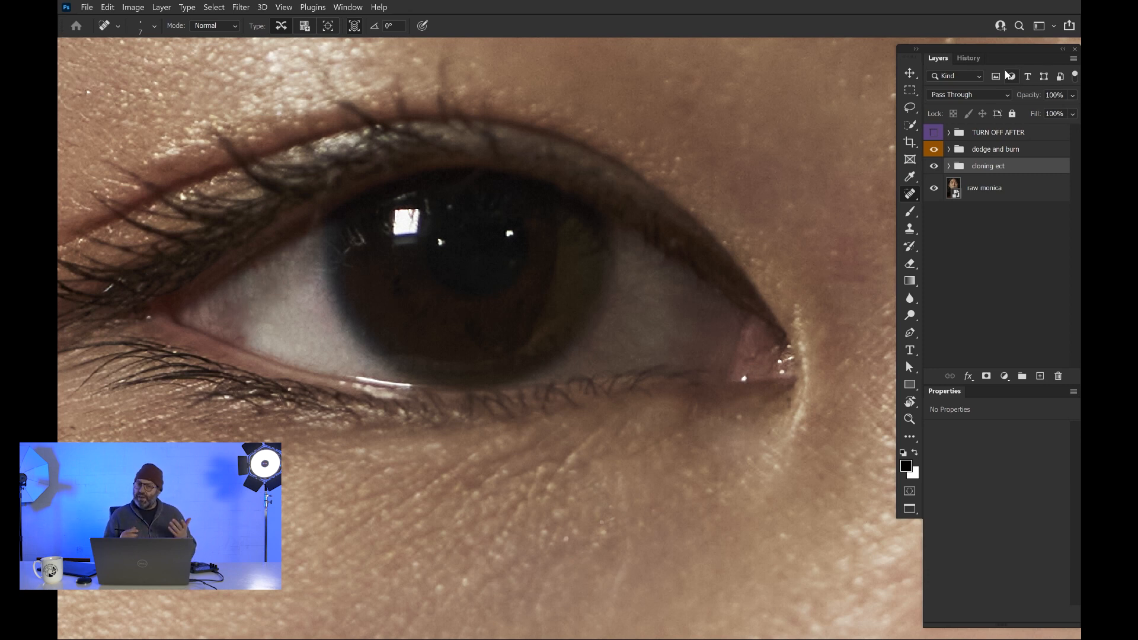
Step: Create a group named color above the dodge and burn group and give it a yellow color label
left_click(1023, 376)
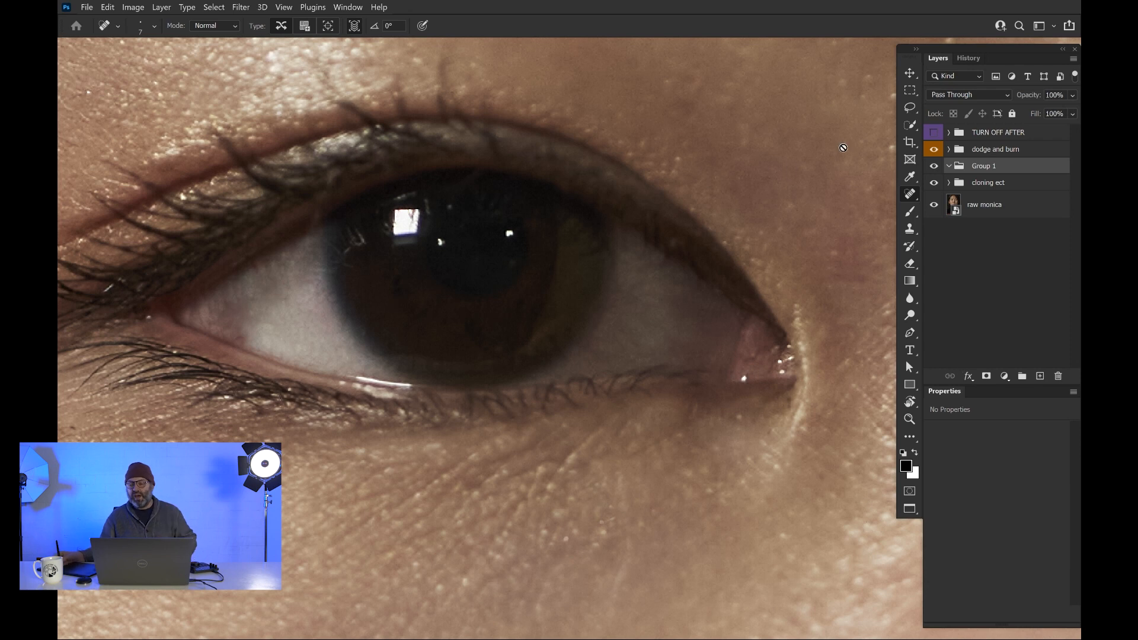
left_click_drag(1041, 166, 1040, 144)
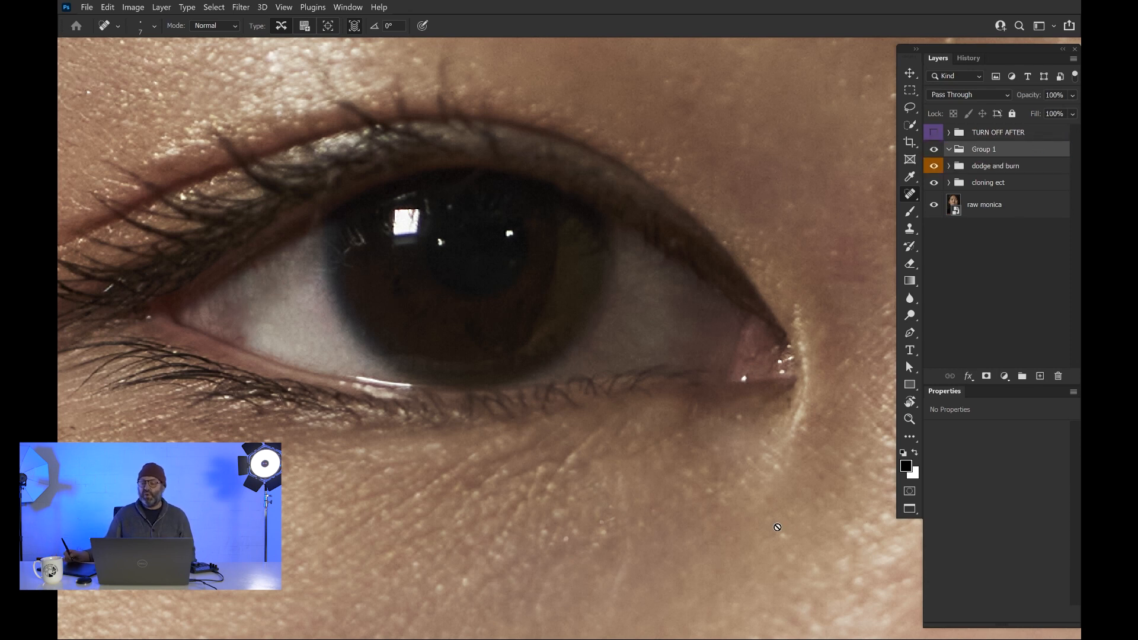
double_click(985, 151)
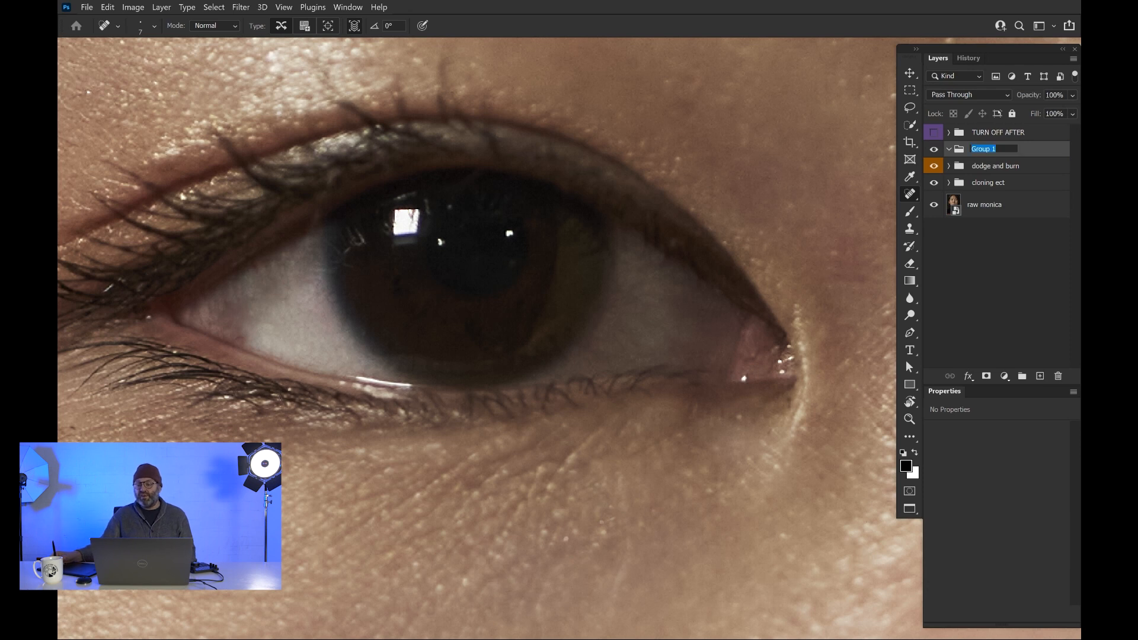
type("c")
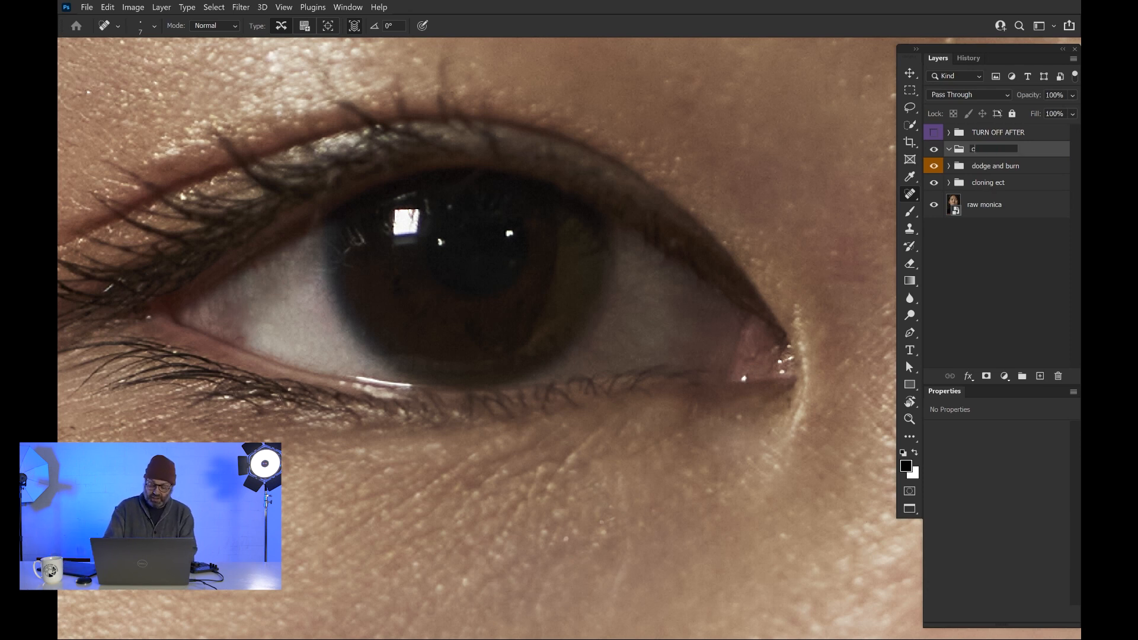
type("olor")
key("Return")
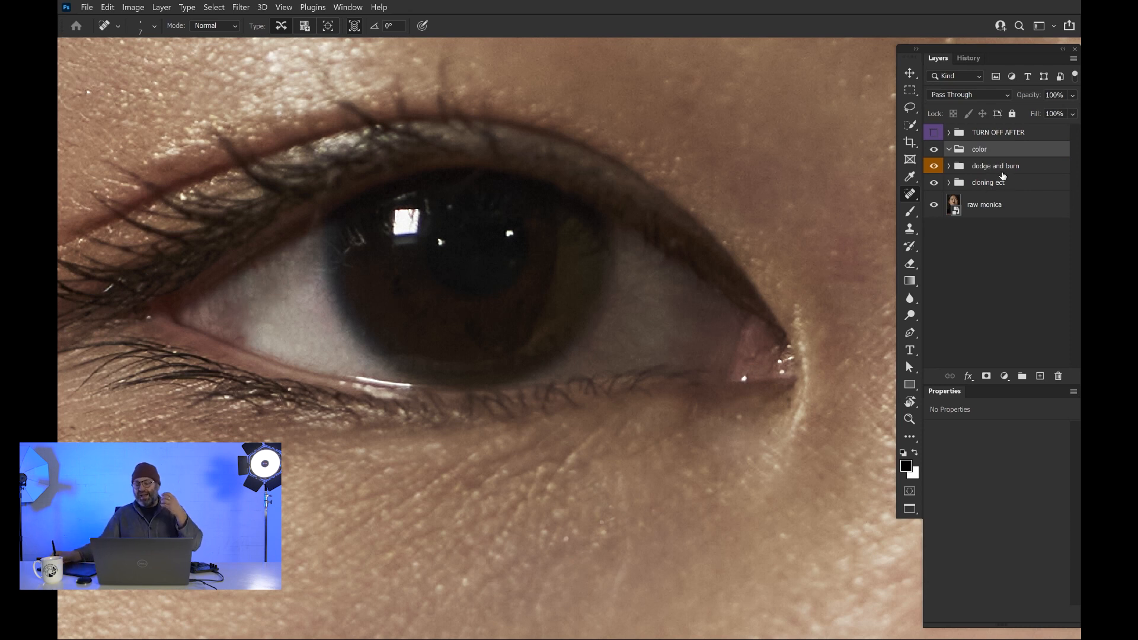
right_click(1015, 155)
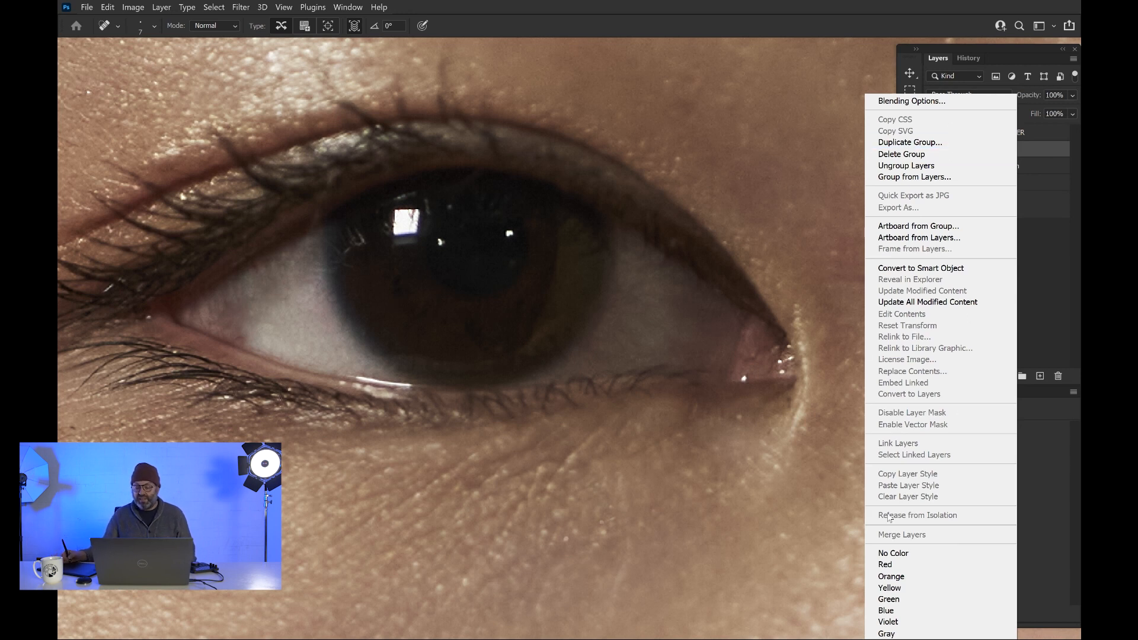
left_click(930, 589)
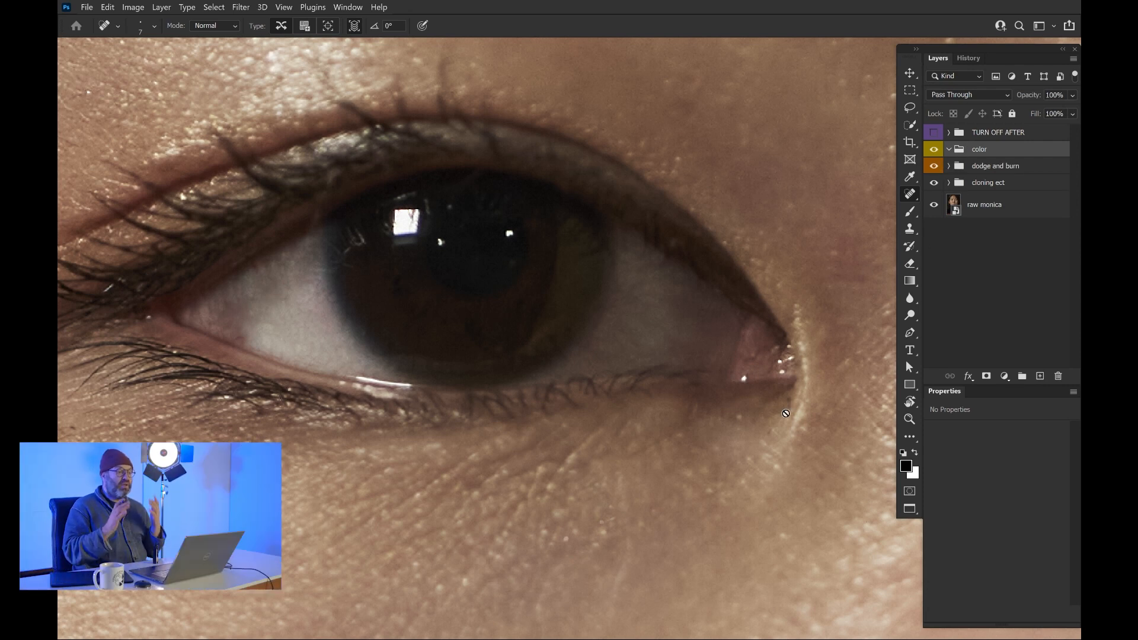
Step: Add a Curves adjustment in the color group with slightly raised highlights and a shadow point at input 65, output 46
key("ctrl+0")
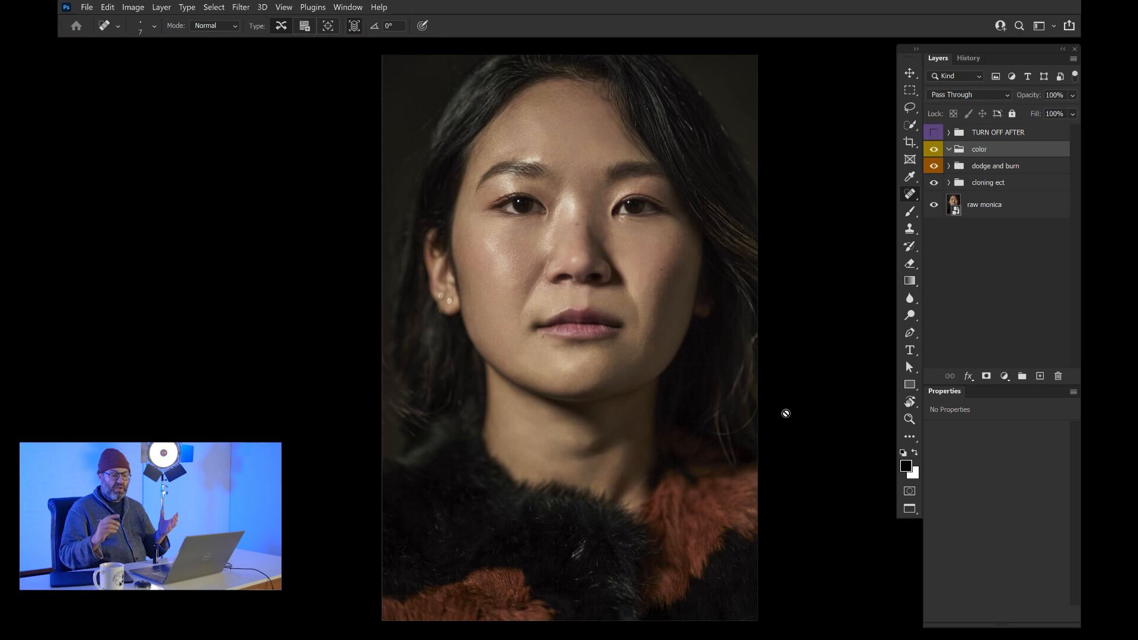
left_click(1004, 377)
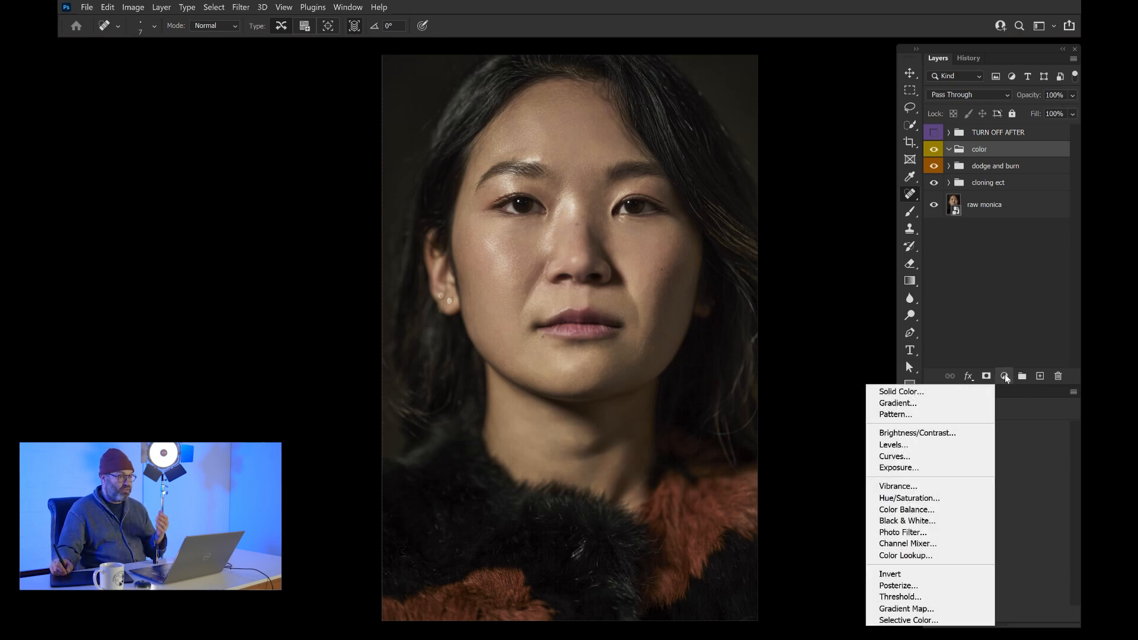
left_click(969, 456)
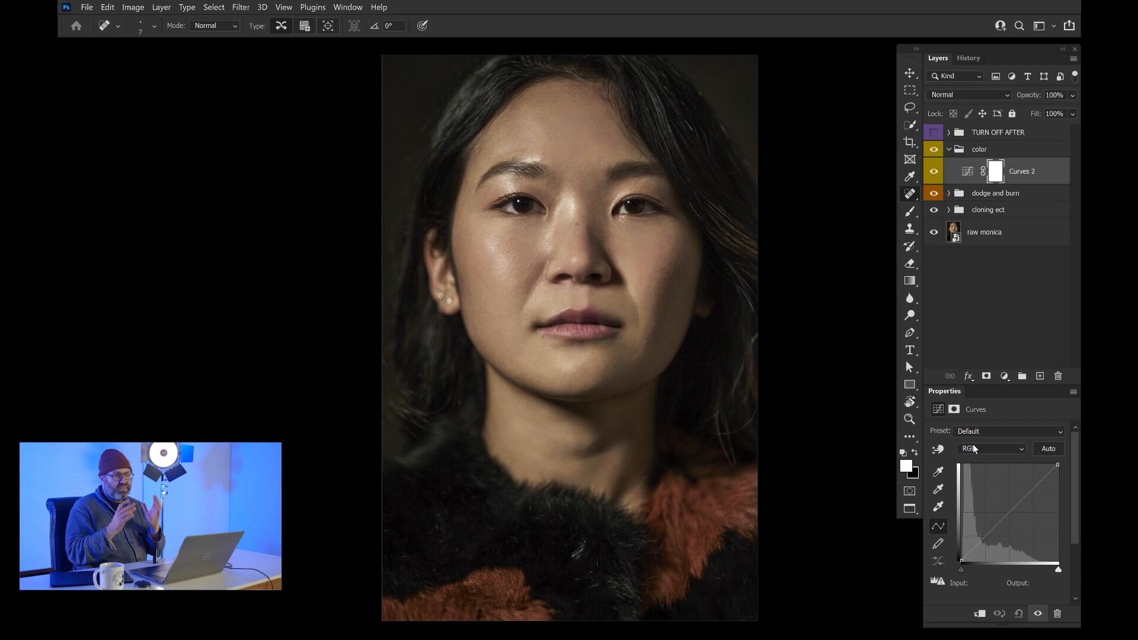
left_click(1042, 478)
left_click_drag(1043, 479, 1043, 475)
left_click_drag(984, 538, 987, 543)
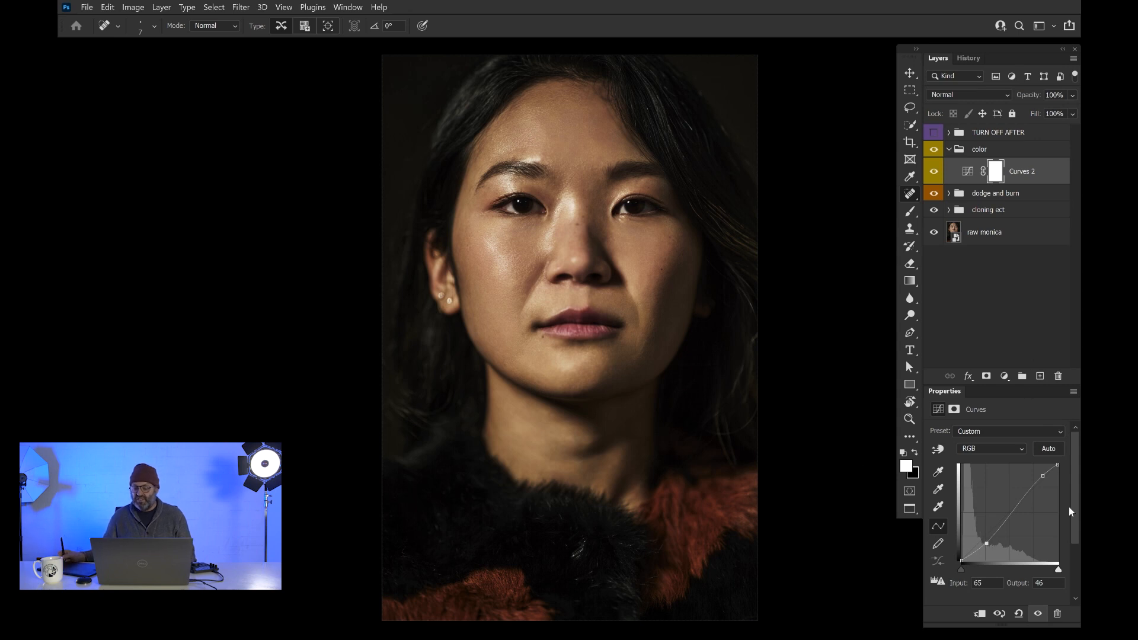
Step: Add a Hue/Saturation adjustment above the Curves layer in the color group and set its saturation to -15
left_click(1005, 376)
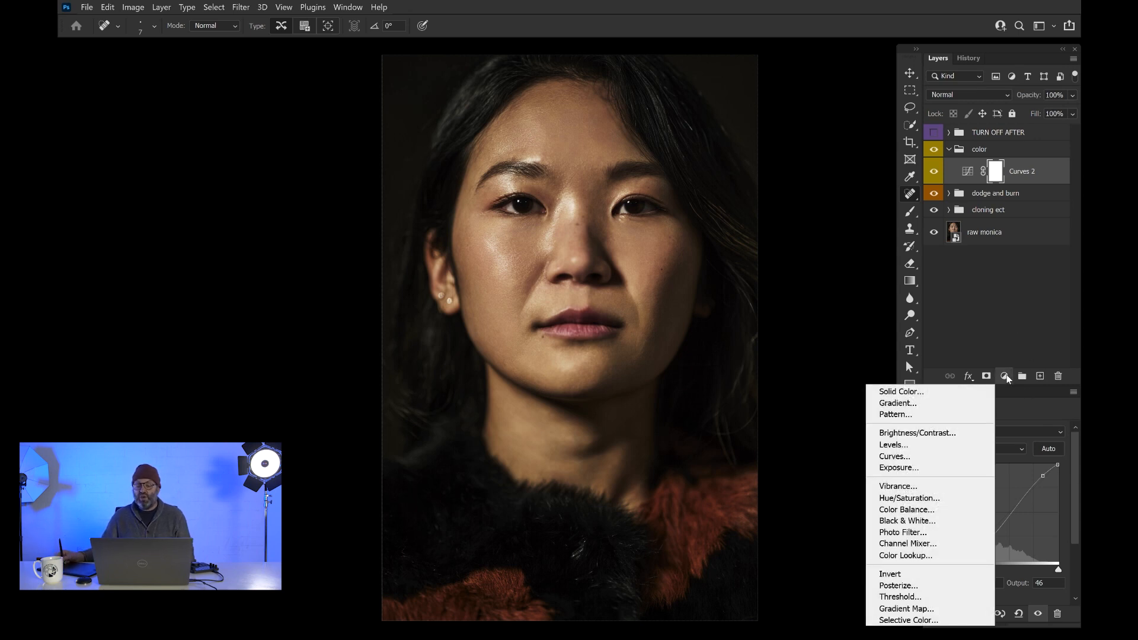
left_click(958, 500)
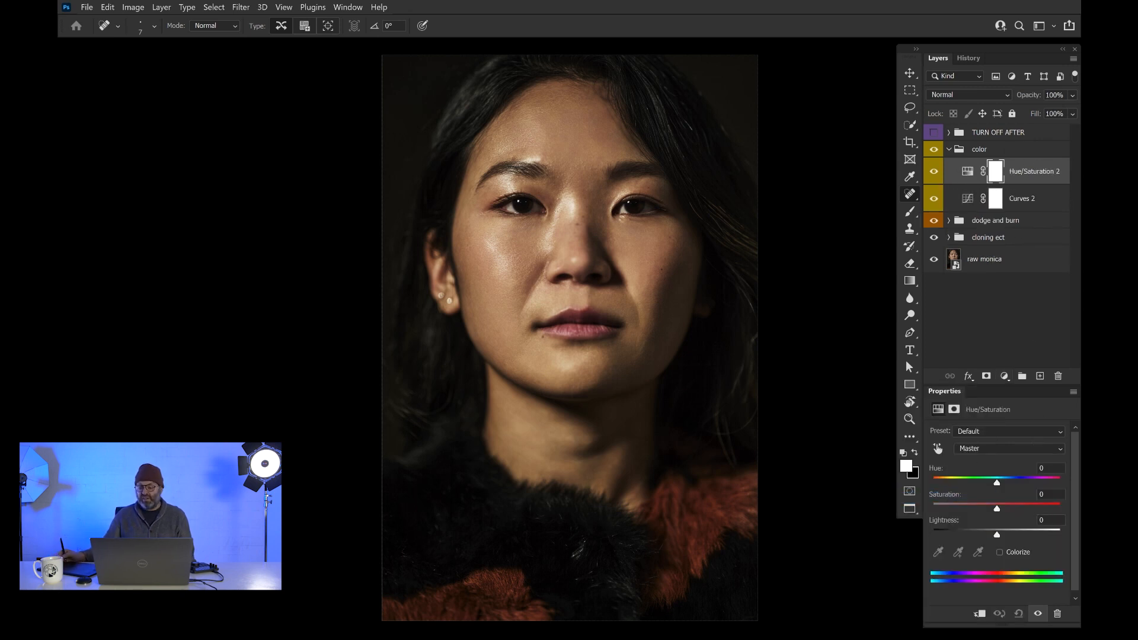
left_click_drag(998, 509, 989, 511)
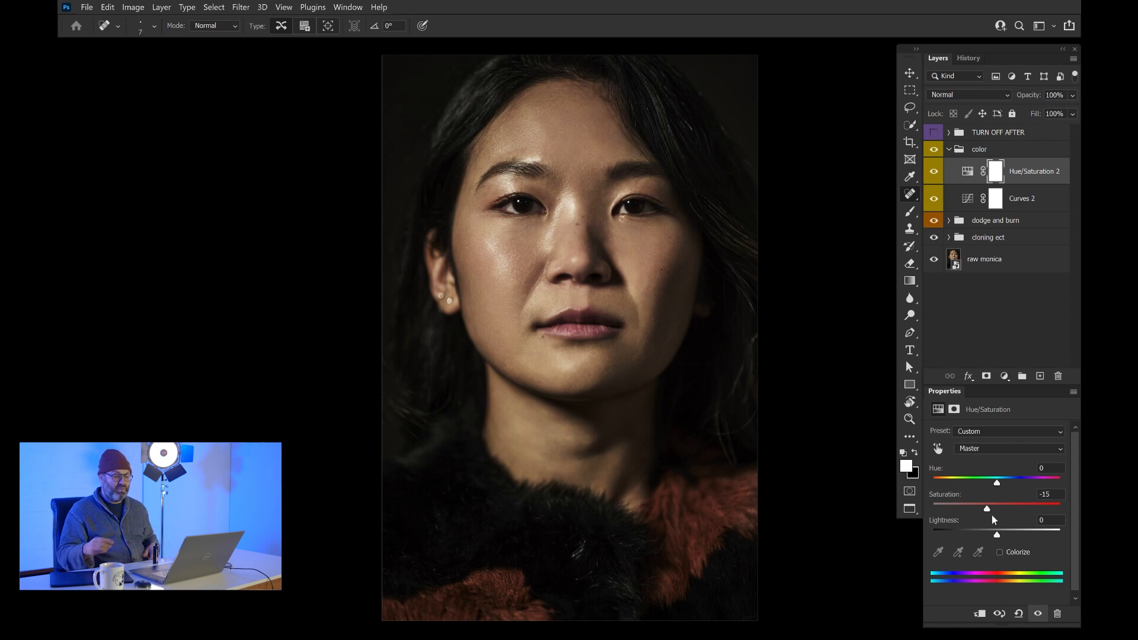
Step: Compare the whole portrait with the color group's adjustments off and on
left_click(933, 150)
left_click(934, 150)
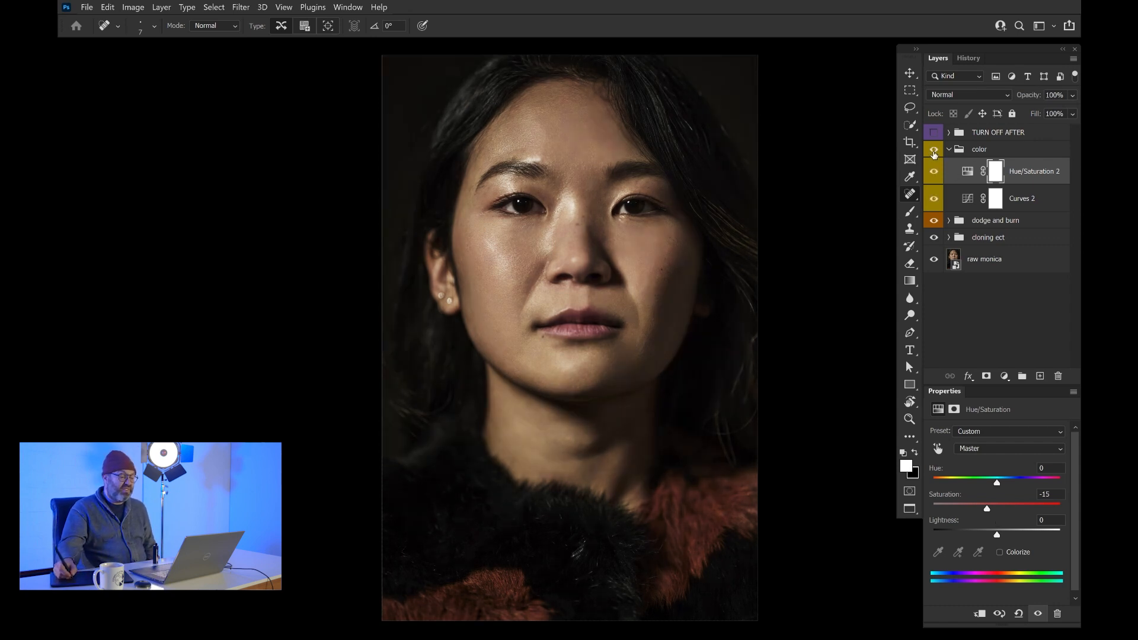
left_click(934, 151)
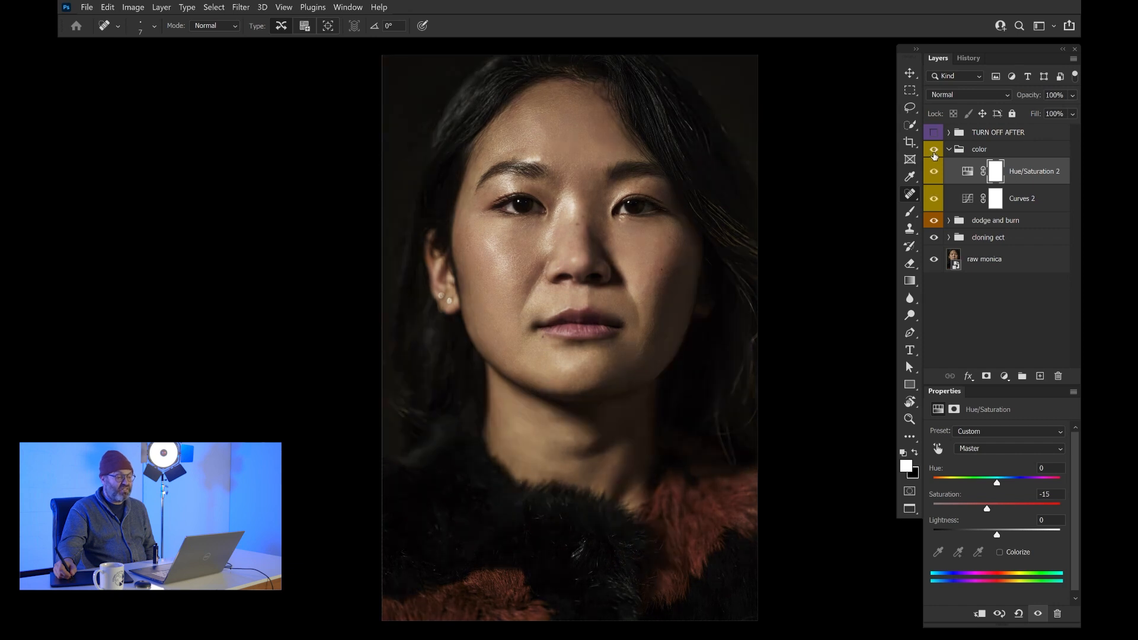
left_click(934, 150)
left_click(934, 151)
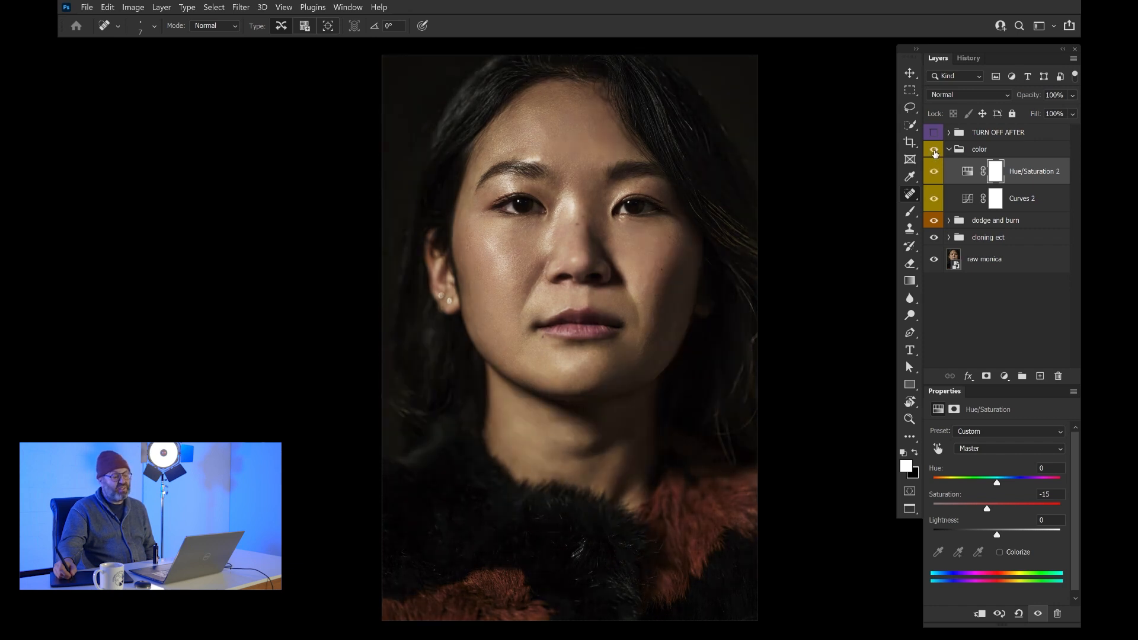
left_click(934, 151)
left_click(934, 151)
left_click(934, 150)
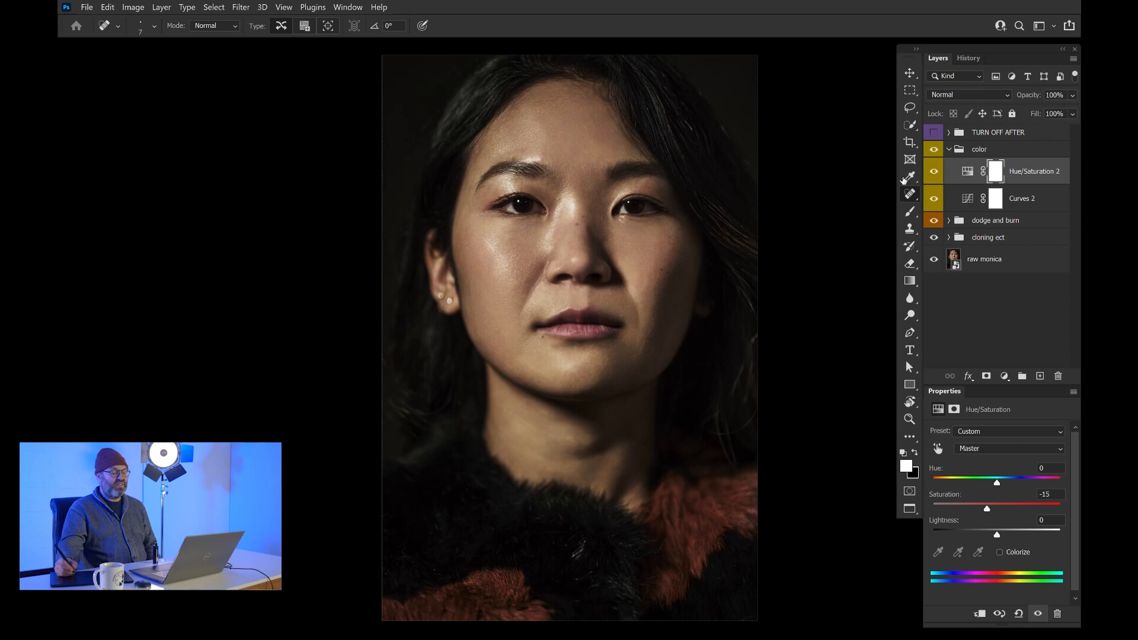
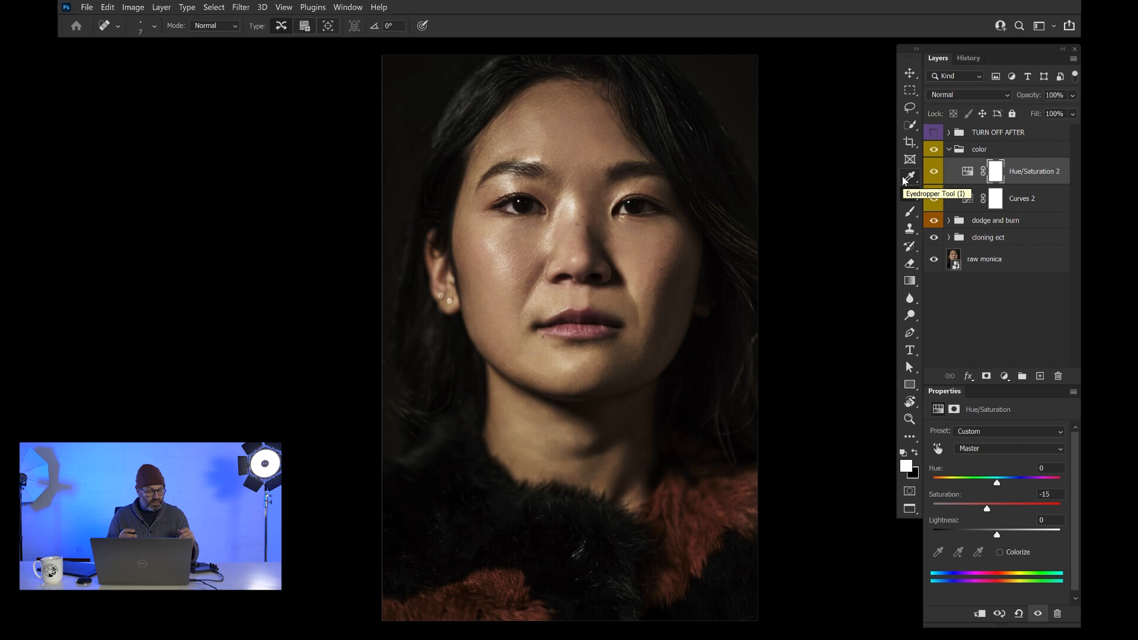
Step: Turn on Quick Mask mode for masking the hair
key("q")
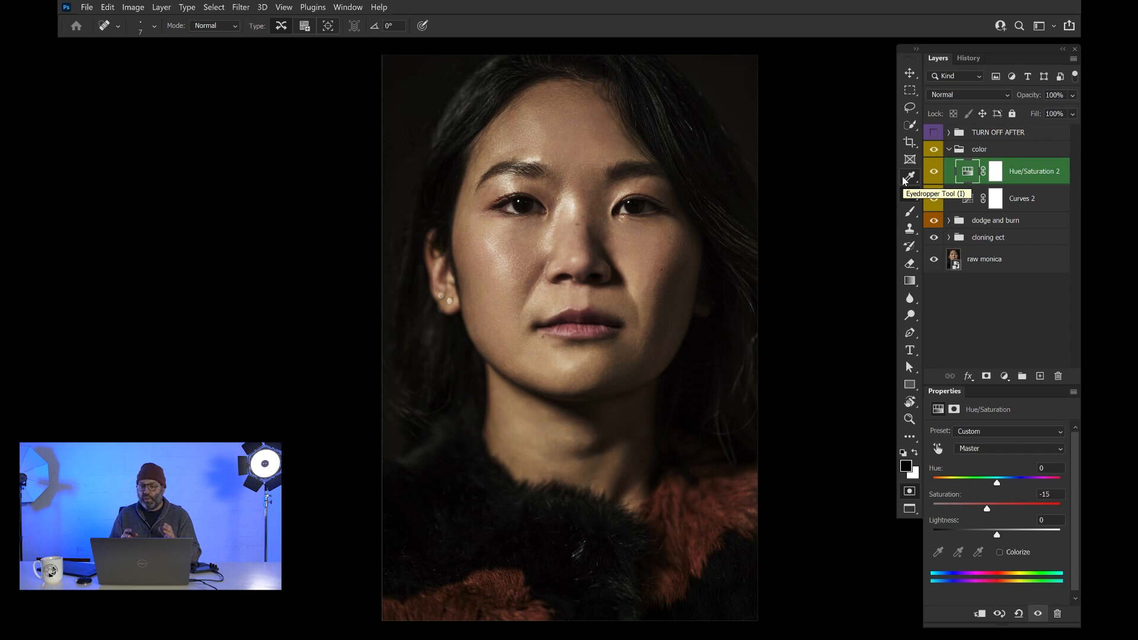
key("]")
key("]")
key("]")
key("]")
key("]")
key("]")
key("]")
key("]")
key("]")
key("]")
key("]")
key("]")
key("]")
key("]")
key("]")
key("]")
key("]")
key("]")
key("]")
key("]")
key("]")
key("]")
key("]")
key("]")
key("]")
key("]")
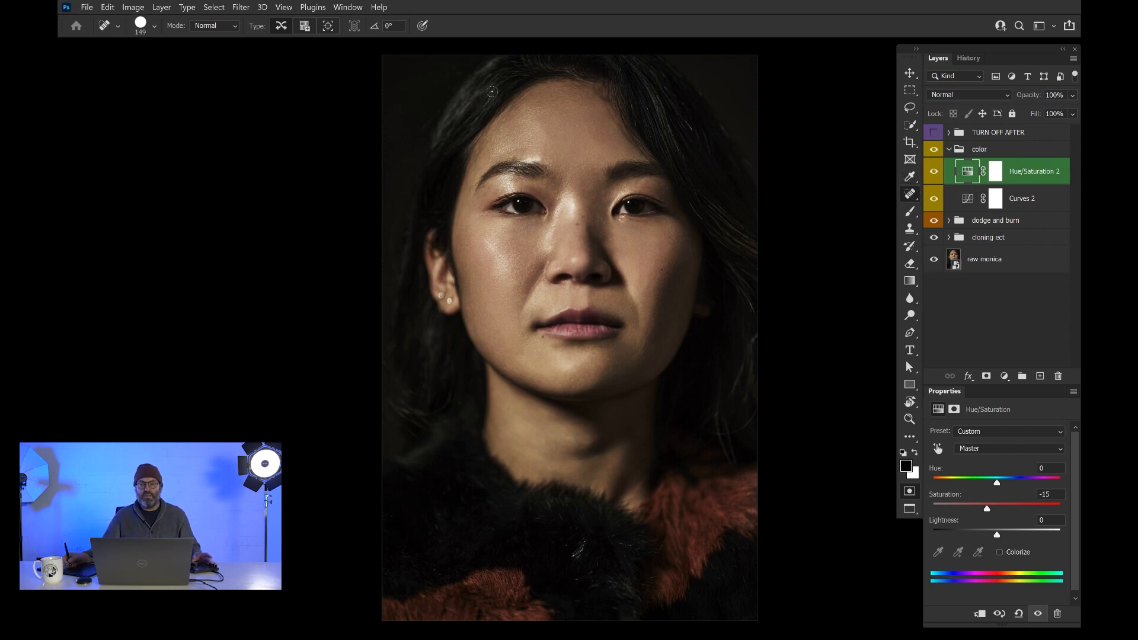
key("]")
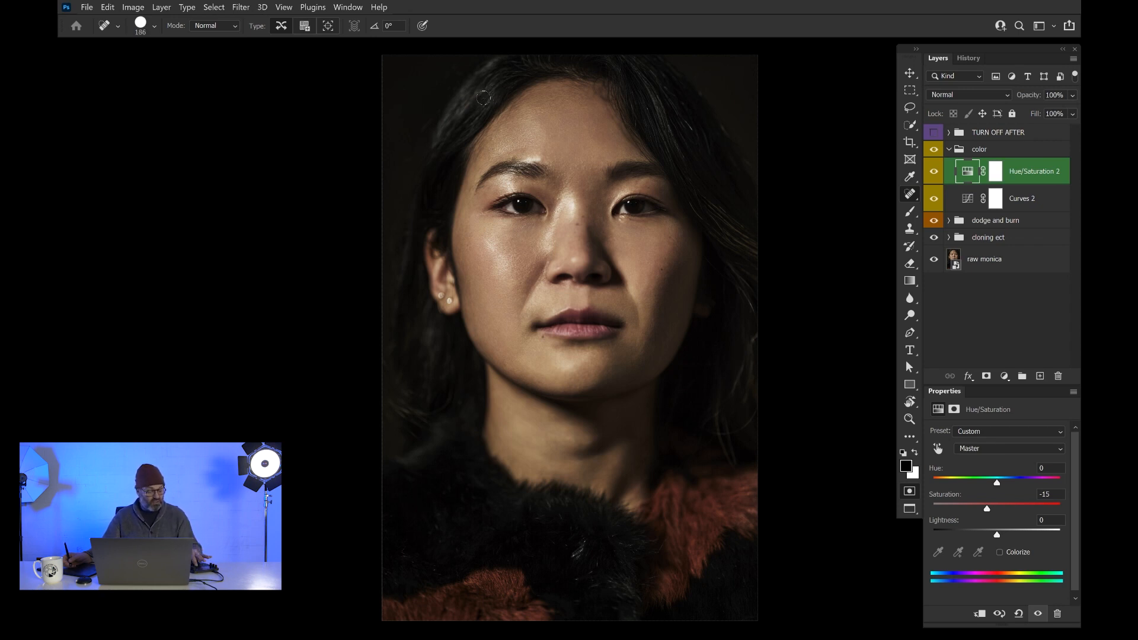
Step: Paint the quick mask over the hair on the left side of the face with a soft 325 px Brush at 30% opacity
key("b")
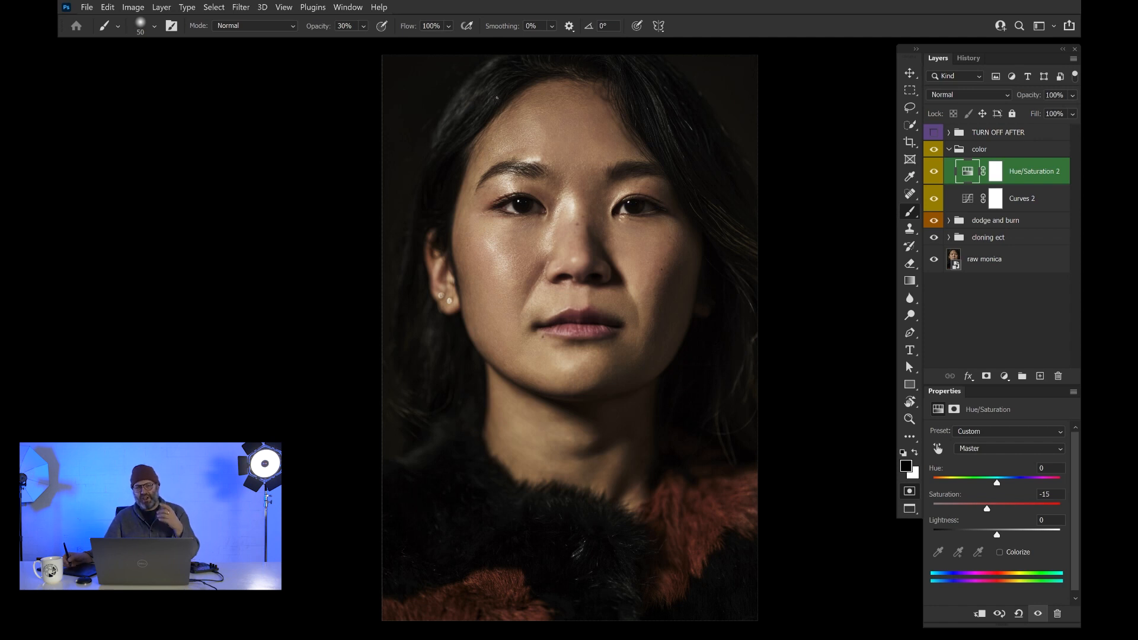
key("bracketright")
key("bracketright")
key("bracketright")
key("bracketright")
key("bracketright")
key("bracketright")
key("bracketright")
key("bracketright")
key("bracketright")
key("bracketright")
key("bracketright")
key("bracketright")
key("bracketright")
key("bracketright")
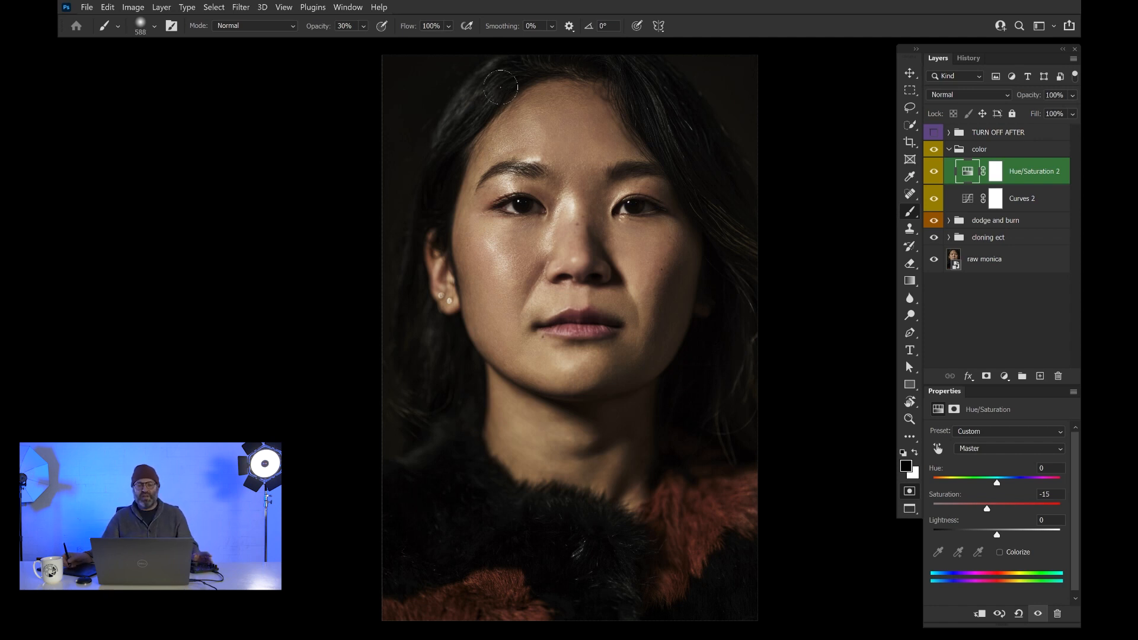
right_click(499, 82)
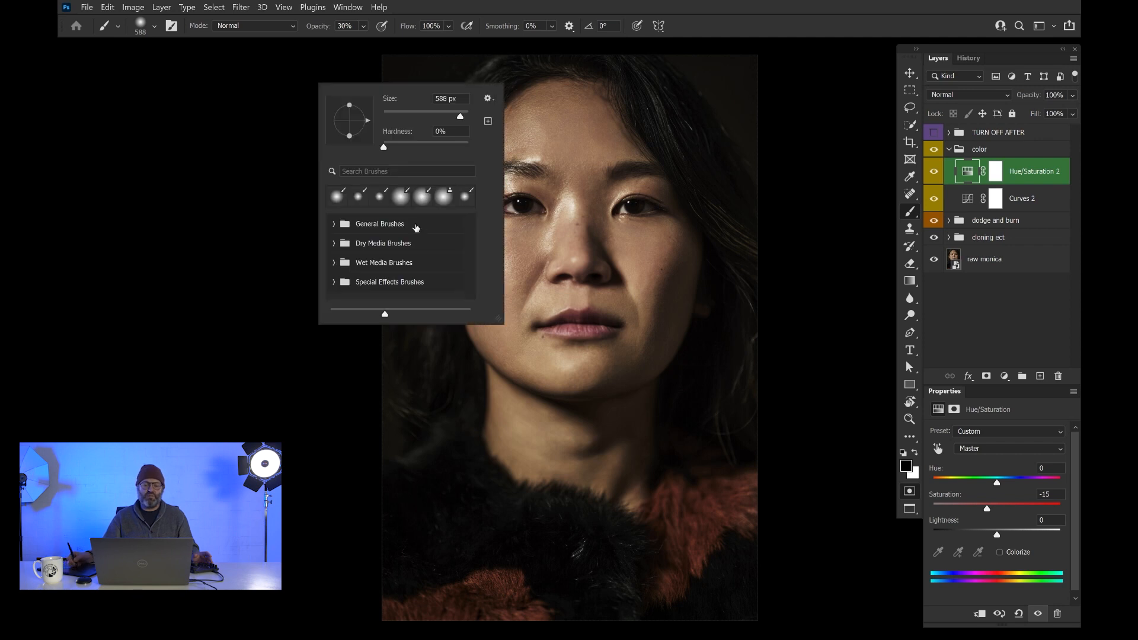
right_click(516, 73, "alt")
mouse_move(516, 71)
left_mouse_down()
mouse_move(463, 131)
mouse_move(443, 181)
mouse_move(483, 88)
mouse_move(432, 243)
mouse_move(451, 159)
left_mouse_up()
right_click(479, 88, "alt")
left_click_drag(440, 203, 434, 221)
left_click_drag(450, 167, 433, 229)
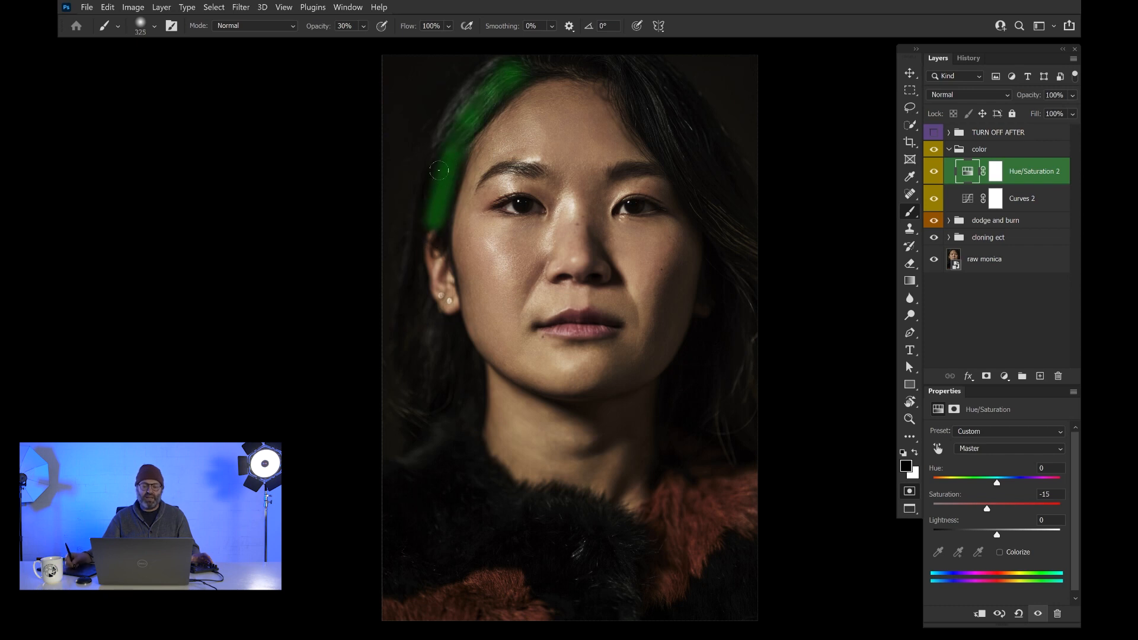
mouse_move(417, 295)
left_mouse_down()
mouse_move(384, 410)
mouse_move(420, 381)
left_mouse_up()
left_click_drag(443, 375, 414, 456)
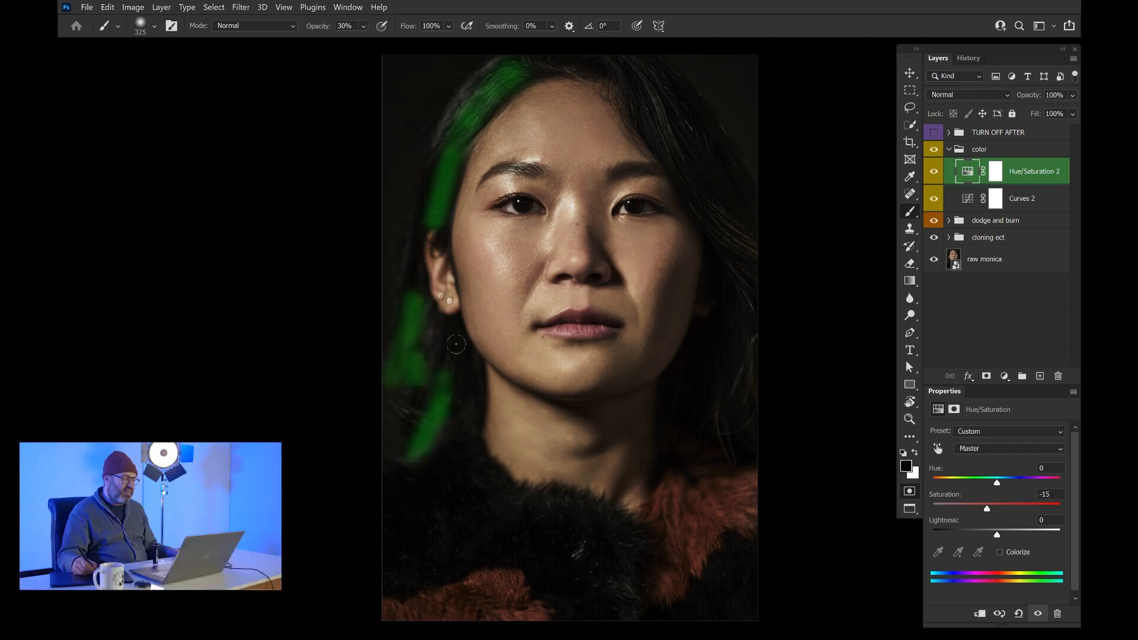
mouse_move(450, 342)
left_mouse_down()
mouse_move(446, 371)
mouse_move(463, 388)
mouse_move(463, 439)
left_mouse_up()
left_click_drag(409, 390, 404, 437)
Step: Mask the hair across the crown and right side, refining with a 175 px brush at 50% opacity, and convert the mask to a selection
mouse_move(543, 67)
left_mouse_down()
mouse_move(614, 65)
mouse_move(644, 119)
left_mouse_up()
mouse_move(646, 77)
left_mouse_down()
mouse_move(669, 123)
mouse_move(680, 112)
mouse_move(662, 82)
mouse_move(697, 133)
mouse_move(735, 213)
mouse_move(682, 131)
mouse_move(704, 180)
mouse_move(718, 178)
mouse_move(689, 121)
mouse_move(748, 257)
mouse_move(722, 225)
mouse_move(747, 291)
mouse_move(745, 318)
mouse_move(732, 283)
mouse_move(724, 356)
left_mouse_up()
left_click_drag(732, 305, 696, 400)
mouse_move(719, 338)
left_mouse_down()
mouse_move(699, 379)
mouse_move(685, 380)
left_mouse_up()
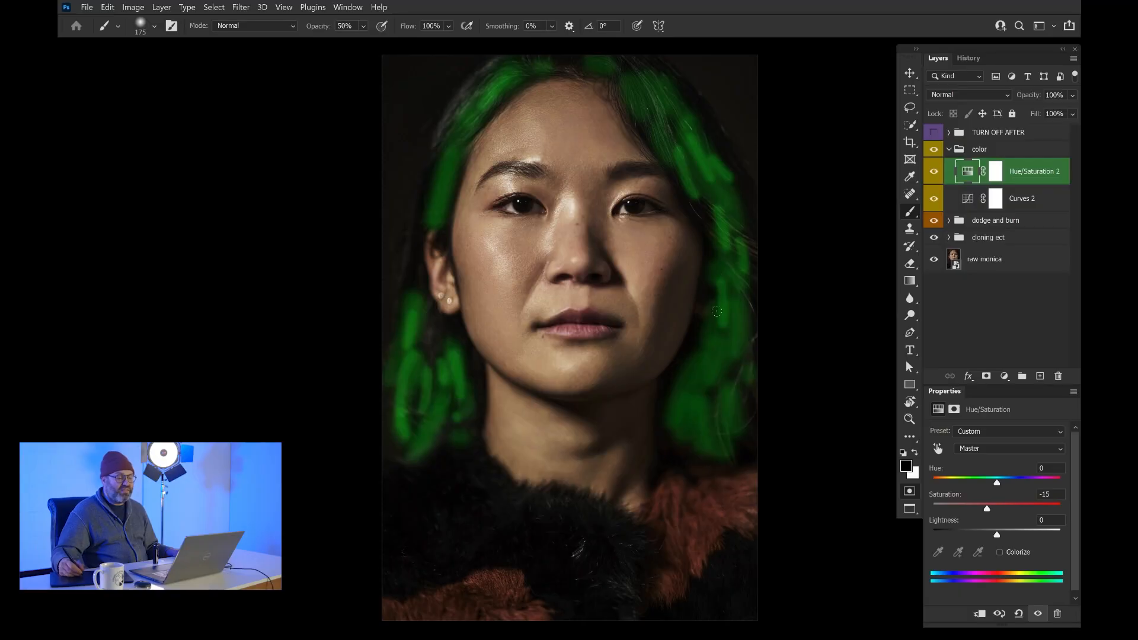
mouse_move(716, 296)
left_mouse_down()
mouse_move(705, 355)
mouse_move(720, 402)
left_mouse_up()
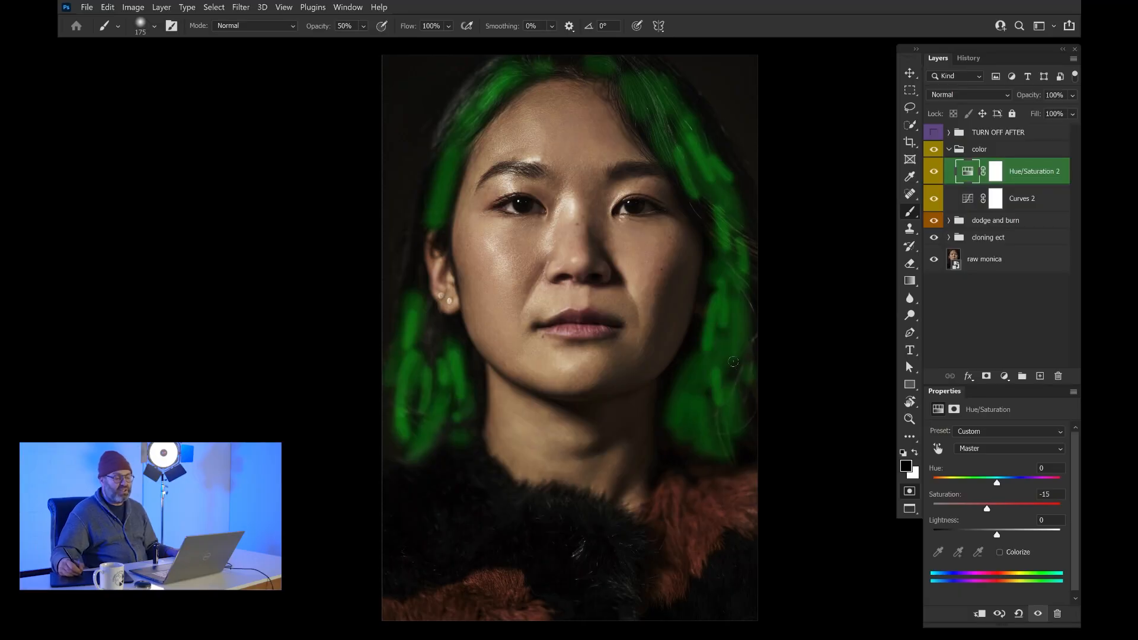
mouse_move(546, 65)
left_mouse_down()
mouse_move(603, 87)
mouse_move(593, 68)
mouse_move(651, 92)
mouse_move(638, 61)
mouse_move(649, 95)
mouse_move(633, 78)
left_mouse_up()
mouse_move(672, 113)
left_mouse_down()
mouse_move(679, 136)
mouse_move(660, 138)
left_mouse_up()
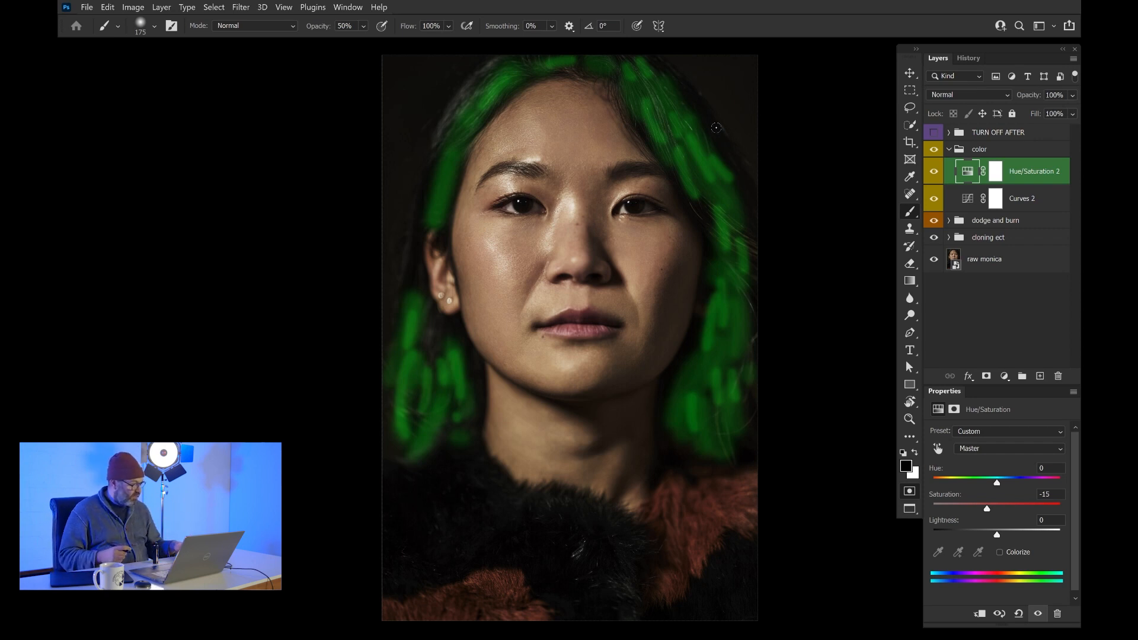
key("q")
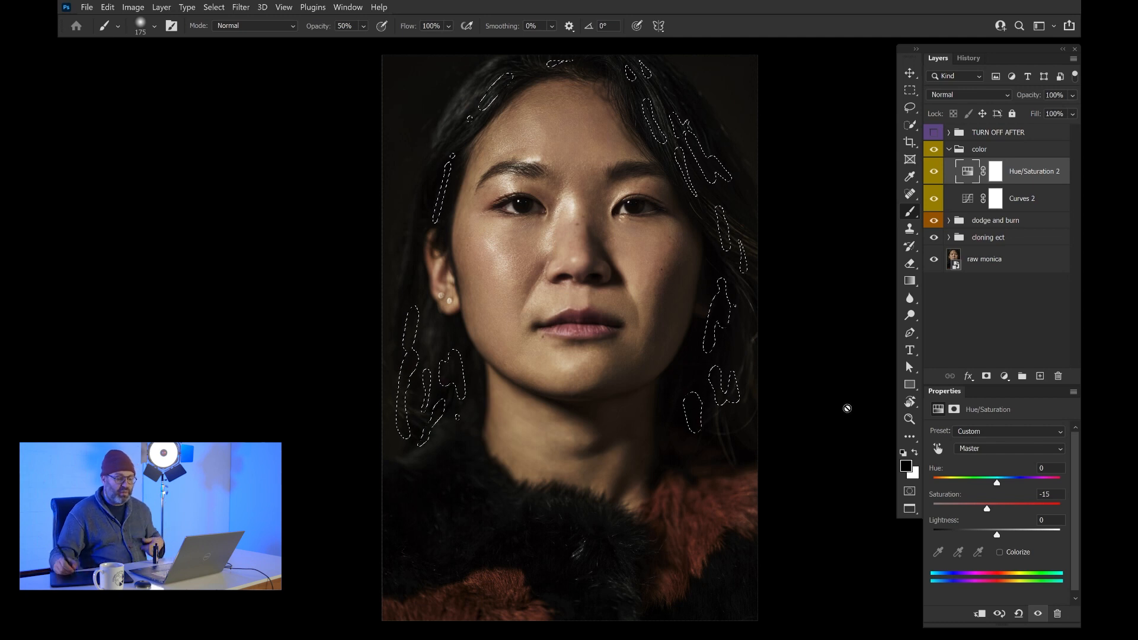
Step: Add a Curves adjustment from the hair selection and brighten the hair with a point at input 80, output 172
left_click(1004, 376)
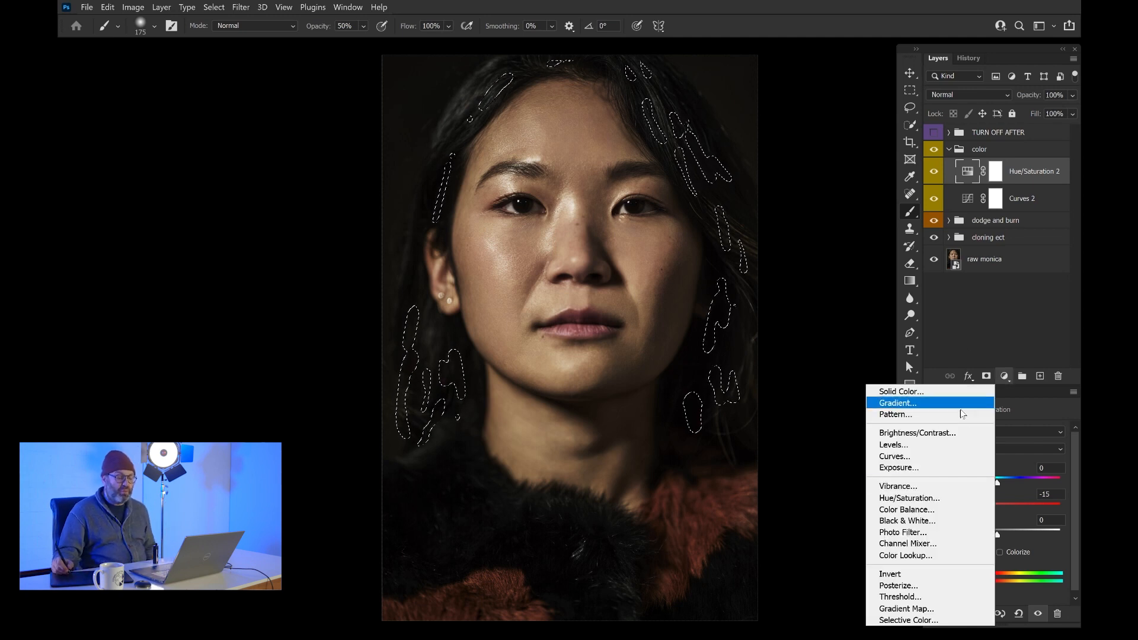
left_click(928, 456)
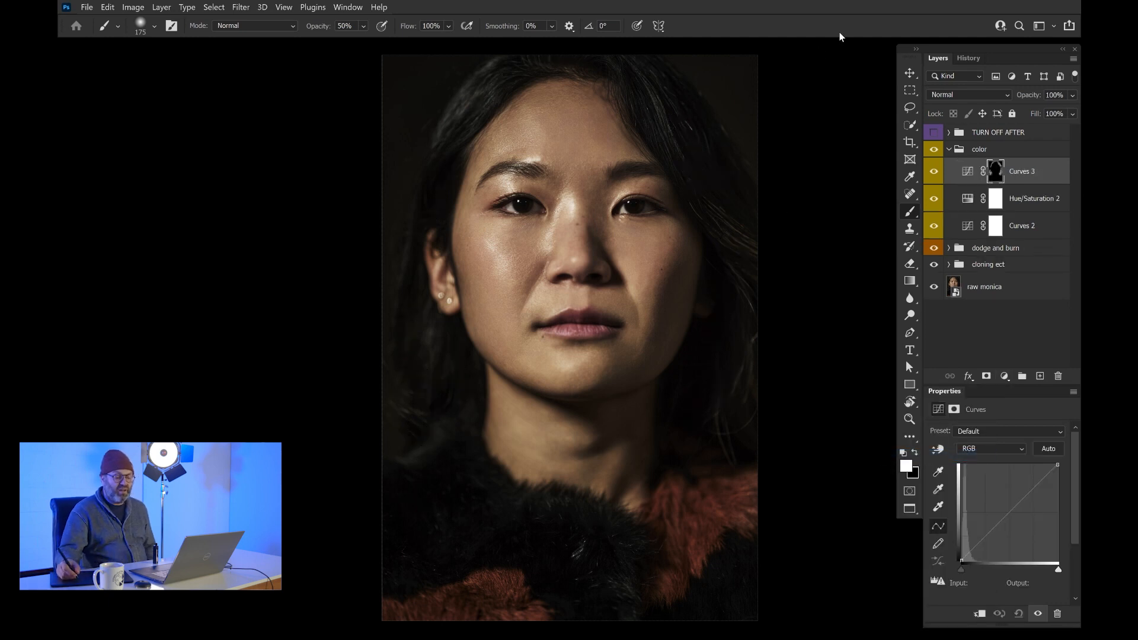
mouse_move(1010, 508)
left_mouse_down()
mouse_move(961, 473)
mouse_move(986, 480)
mouse_move(994, 487)
mouse_move(980, 493)
mouse_move(991, 495)
left_mouse_up()
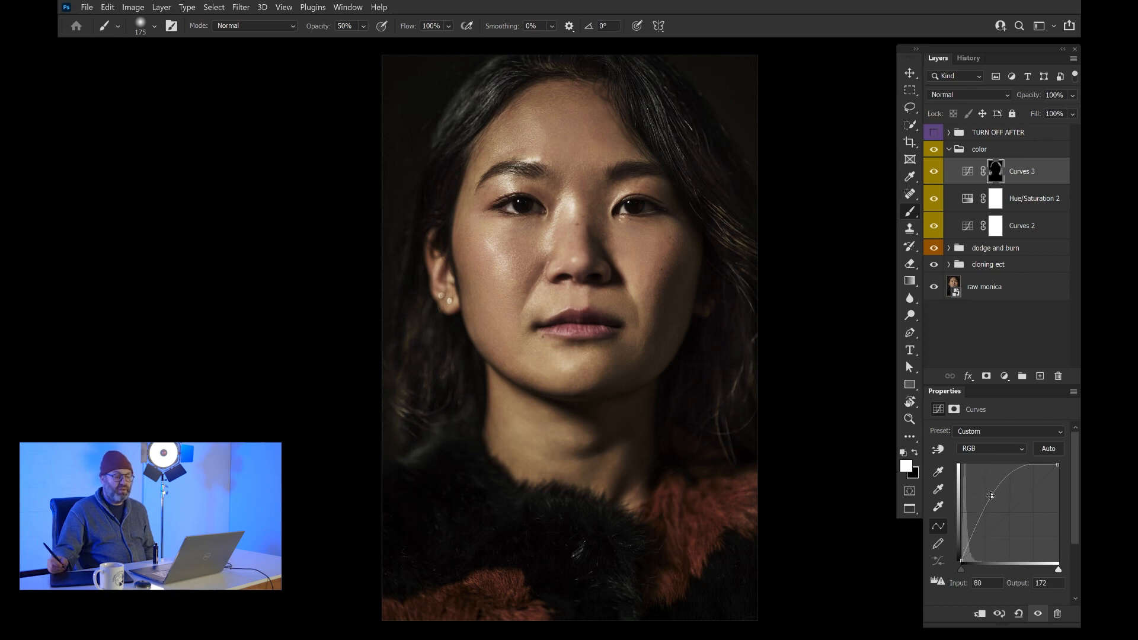
Step: Compare the hair with its Curves adjustment off and on, and ease the curve point to input 84, output 168
left_click(932, 180)
left_click(932, 180)
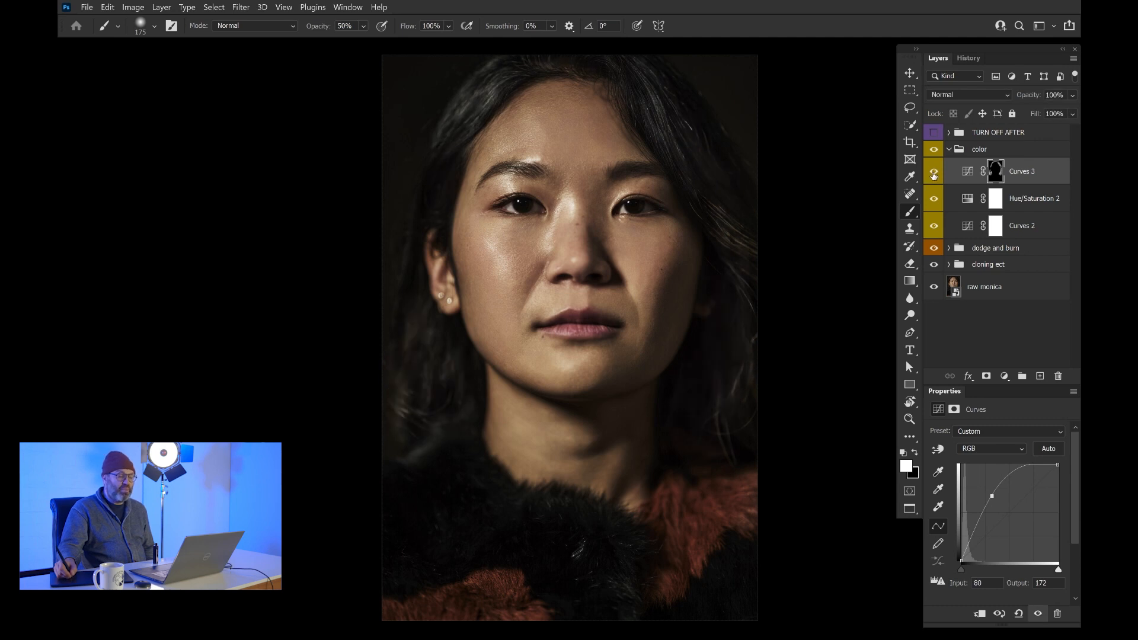
left_click(933, 176)
left_click(933, 175)
left_click(934, 175)
left_click(933, 176)
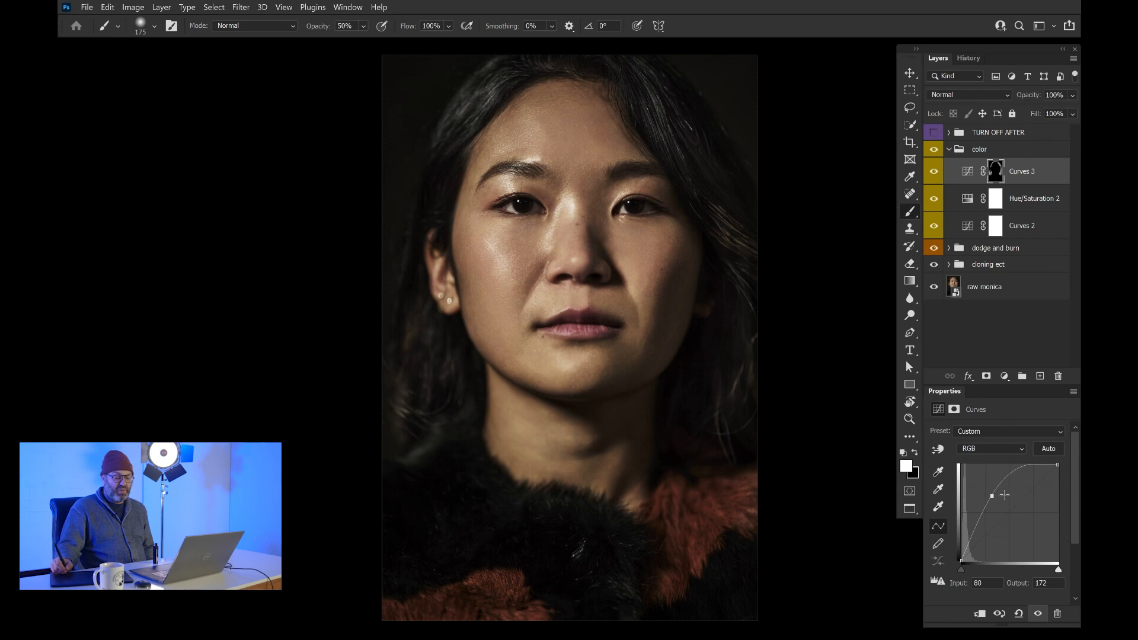
left_click_drag(992, 496, 994, 499)
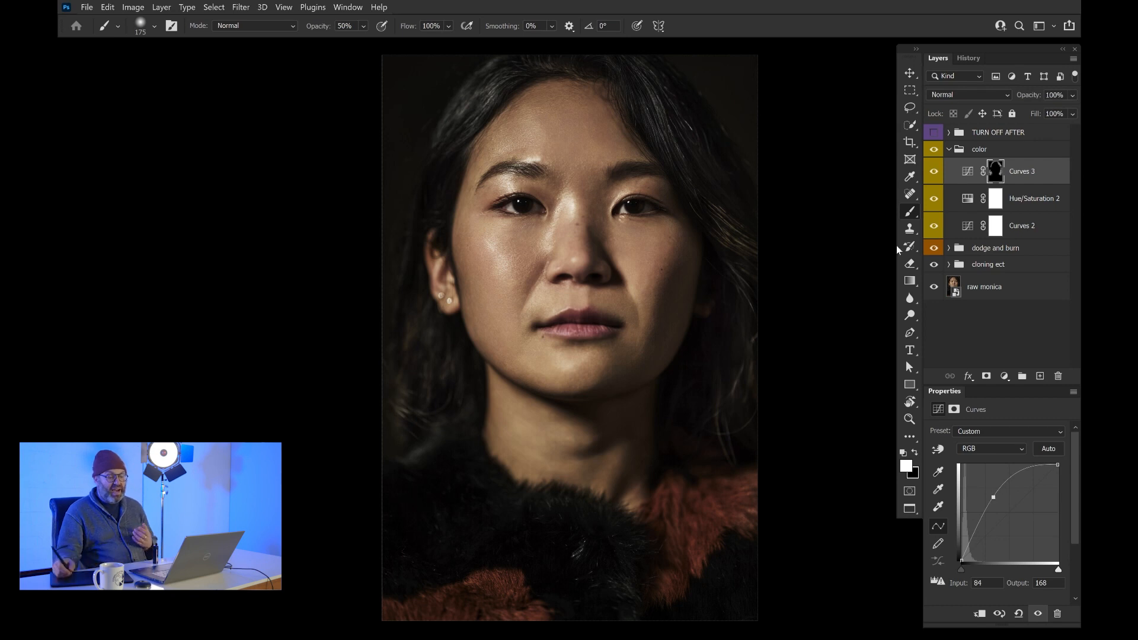
Step: Compare the portrait with the whole color group hidden and shown
left_click(949, 150)
left_click(949, 150)
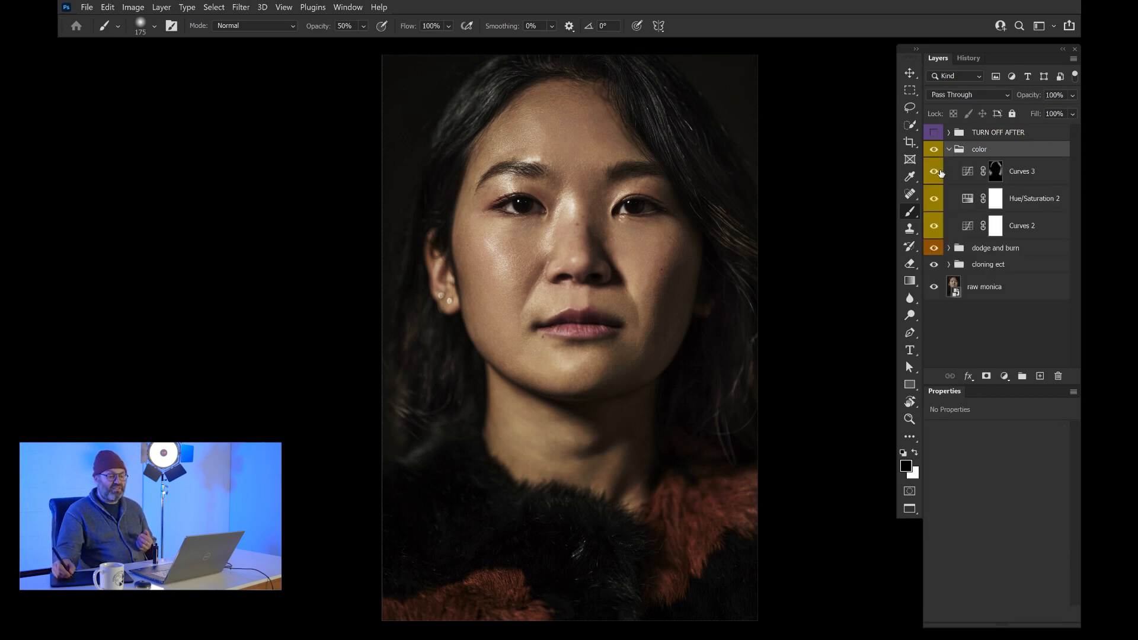
left_click(934, 152)
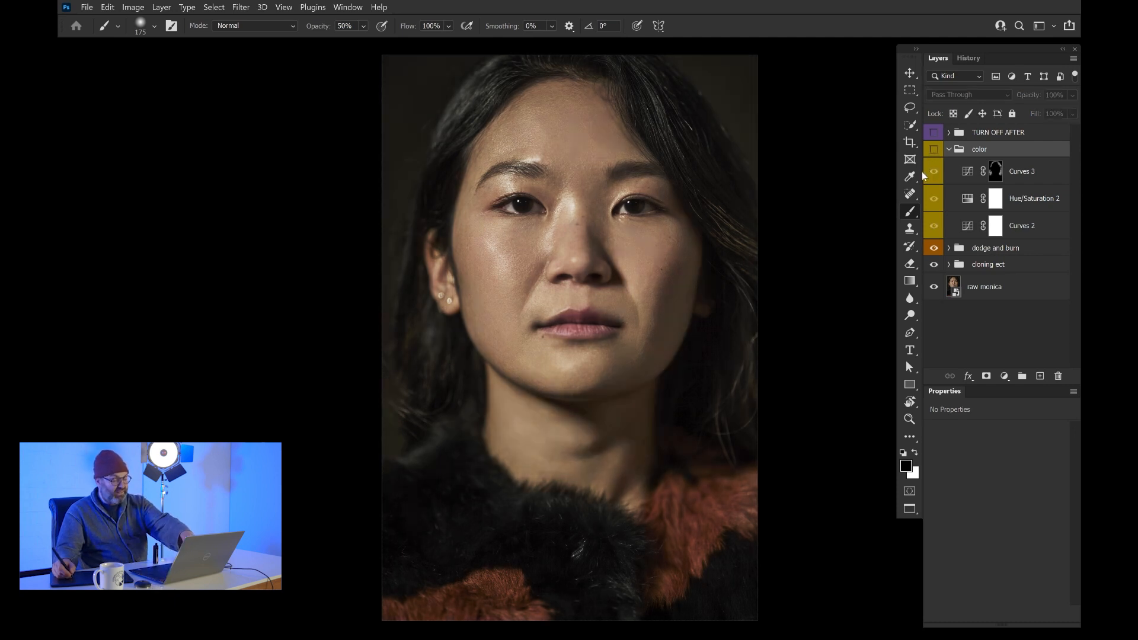
left_click(934, 152)
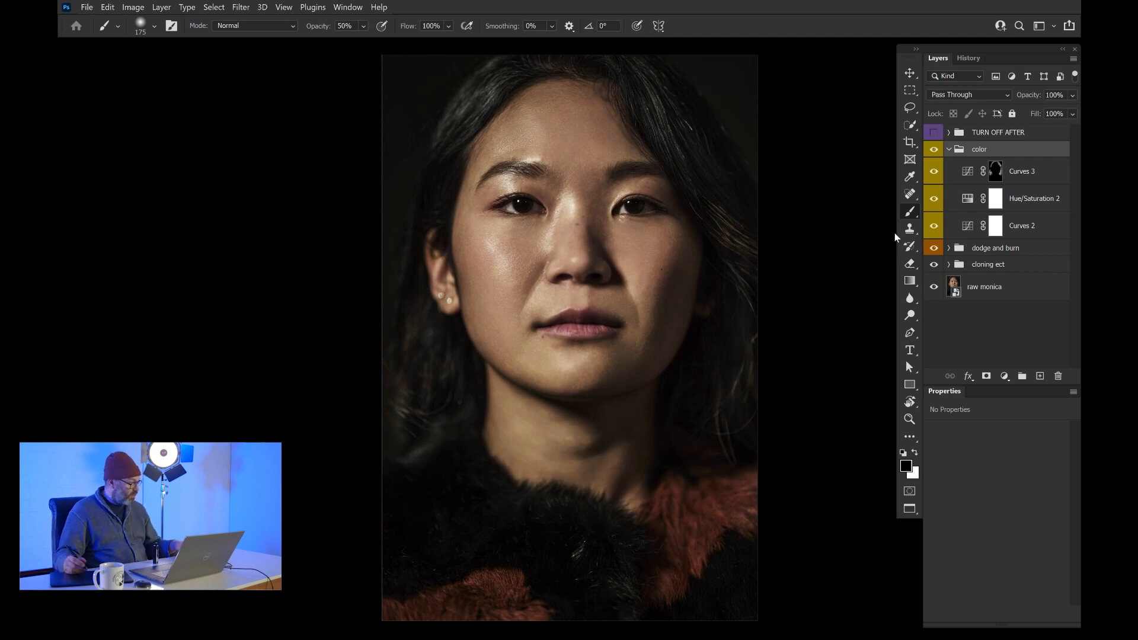
Step: Paint a quick mask over the fur coat with a soft 573 px Brush at 30% opacity and convert it to a selection
key("q")
left_click_drag(435, 539, 447, 539)
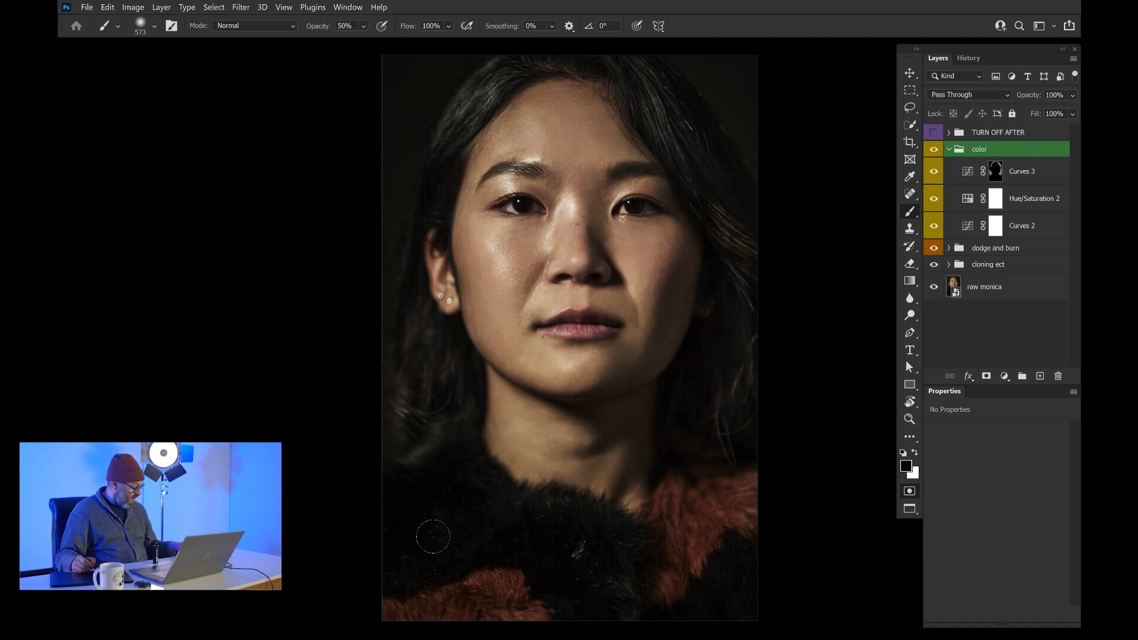
key("3")
mouse_move(428, 535)
left_mouse_down()
mouse_move(488, 509)
mouse_move(536, 524)
mouse_move(586, 563)
mouse_move(569, 584)
mouse_move(637, 560)
mouse_move(622, 539)
left_mouse_up()
mouse_move(440, 511)
left_mouse_down()
mouse_move(426, 557)
mouse_move(468, 590)
mouse_move(527, 590)
left_mouse_up()
mouse_move(672, 533)
left_mouse_down()
mouse_move(708, 513)
mouse_move(699, 587)
mouse_move(720, 543)
mouse_move(663, 575)
left_mouse_up()
mouse_move(468, 496)
left_mouse_down()
mouse_move(447, 530)
mouse_move(414, 524)
mouse_move(402, 588)
mouse_move(412, 598)
mouse_move(441, 572)
mouse_move(486, 585)
left_mouse_up()
mouse_move(662, 529)
left_mouse_down()
mouse_move(709, 505)
mouse_move(735, 506)
mouse_move(722, 574)
mouse_move(698, 556)
mouse_move(660, 590)
mouse_move(740, 584)
left_mouse_up()
mouse_move(540, 605)
left_mouse_down()
mouse_move(463, 603)
mouse_move(424, 580)
mouse_move(403, 518)
mouse_move(399, 537)
mouse_move(416, 499)
mouse_move(453, 515)
mouse_move(464, 485)
mouse_move(514, 526)
mouse_move(567, 519)
mouse_move(588, 562)
mouse_move(579, 575)
mouse_move(678, 570)
mouse_move(720, 503)
left_mouse_up()
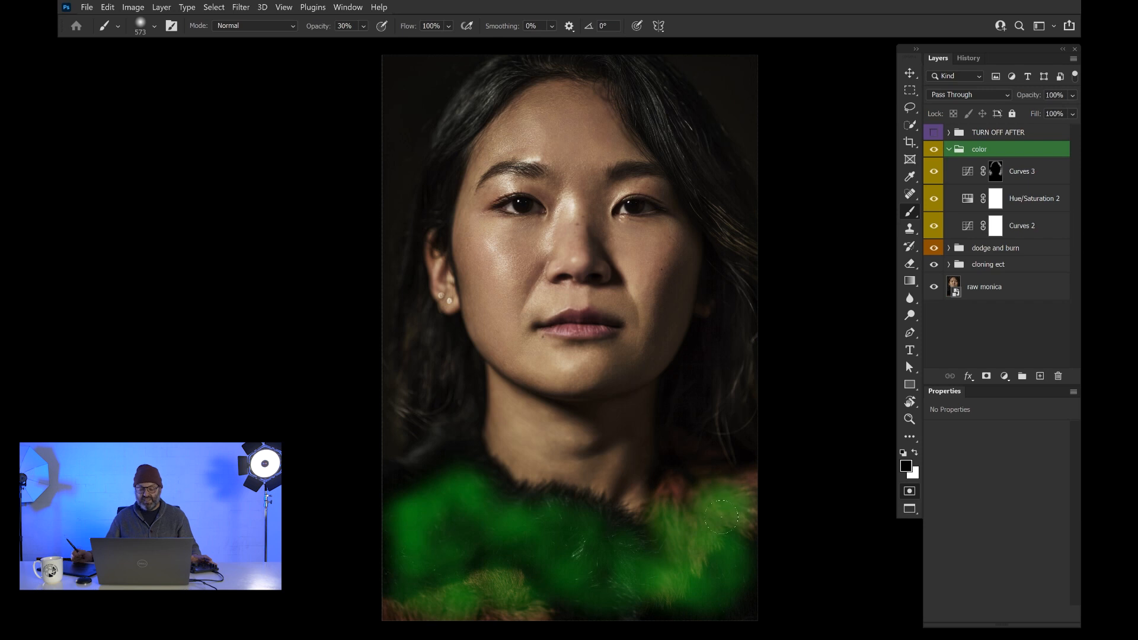
key("q")
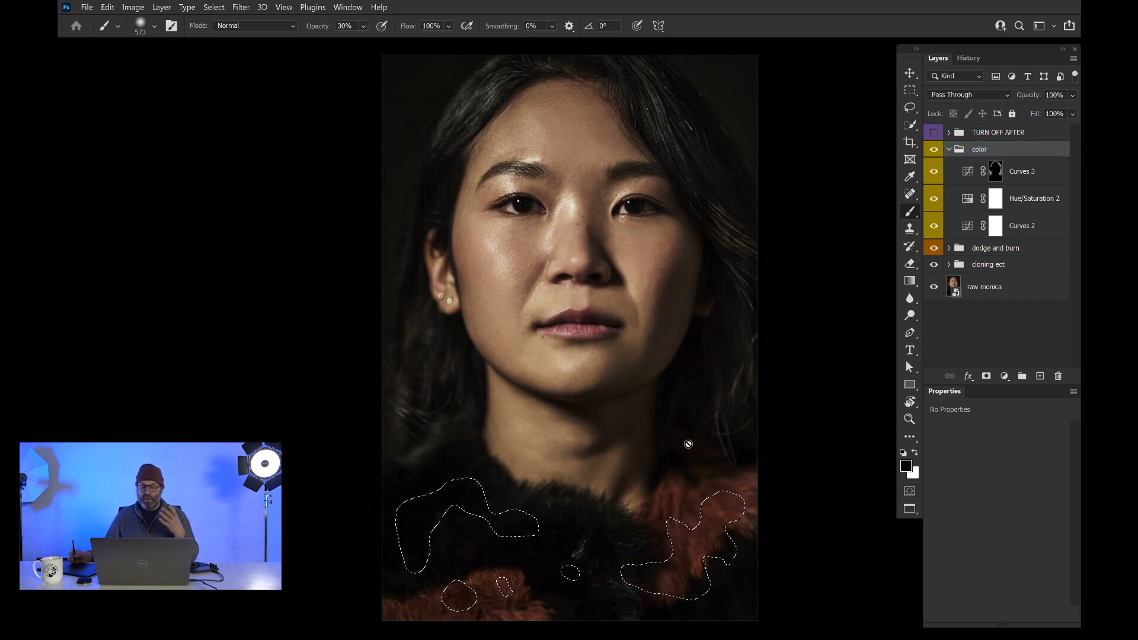
Step: Add a Curves adjustment above the hair curve from the coat selection and brighten the coat with a point at input 76, output 174
left_click(1028, 215)
left_click(1031, 172)
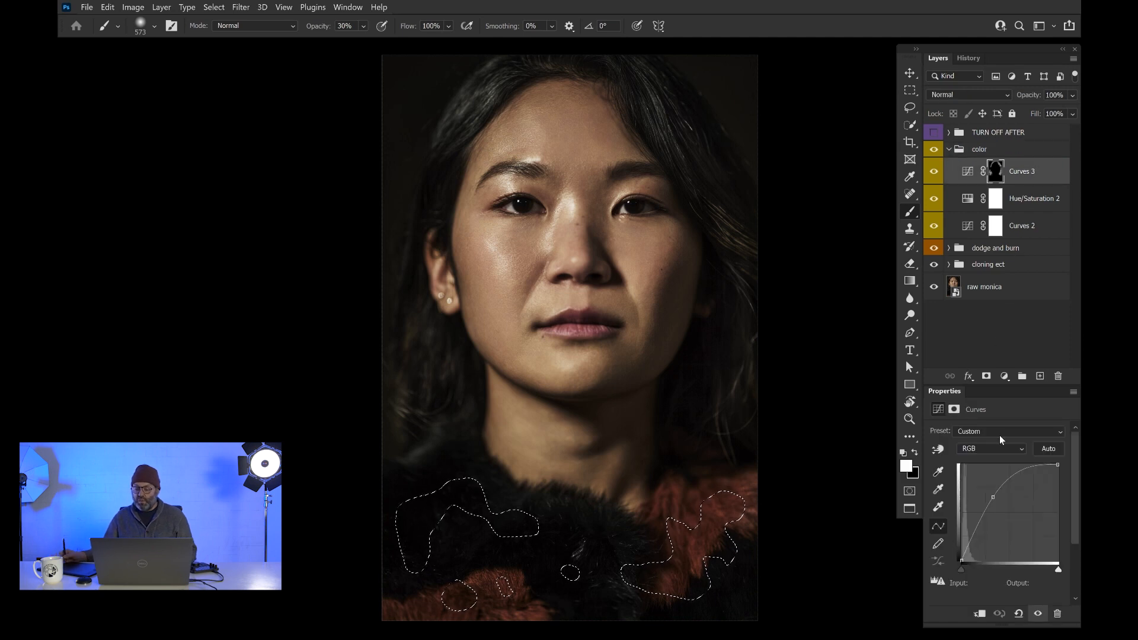
left_click(1004, 376)
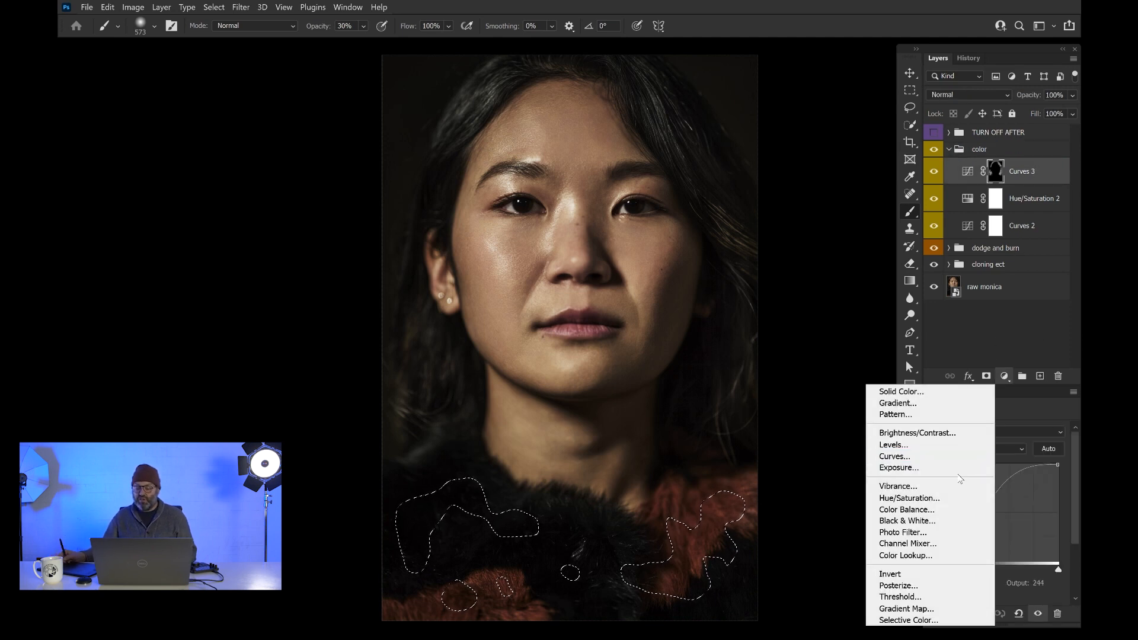
left_click(952, 456)
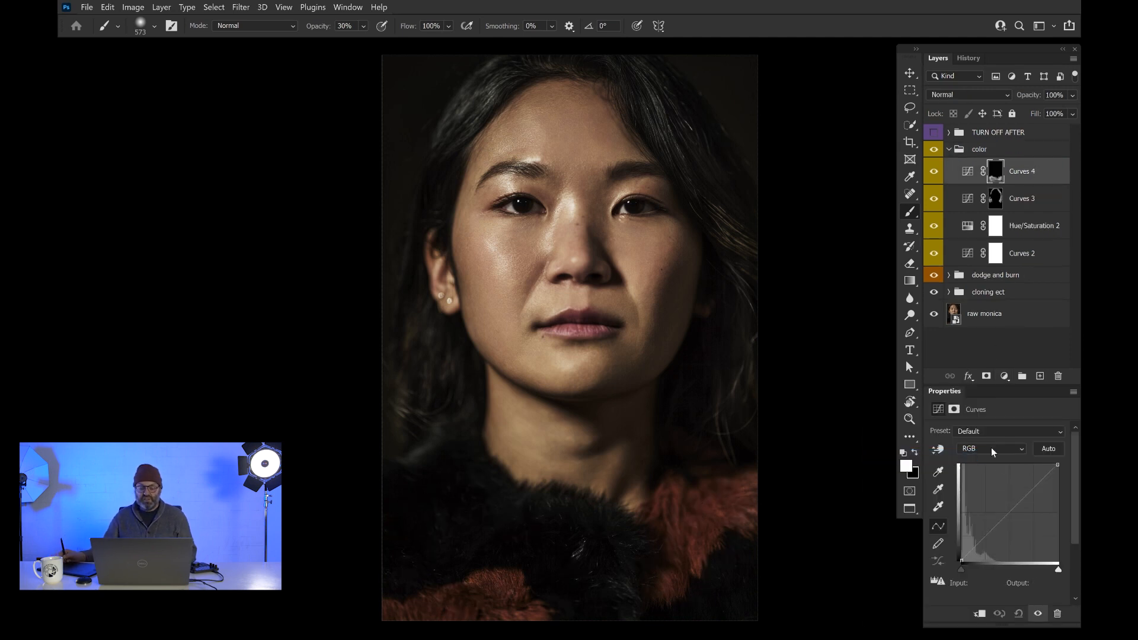
left_click_drag(1002, 517, 989, 495)
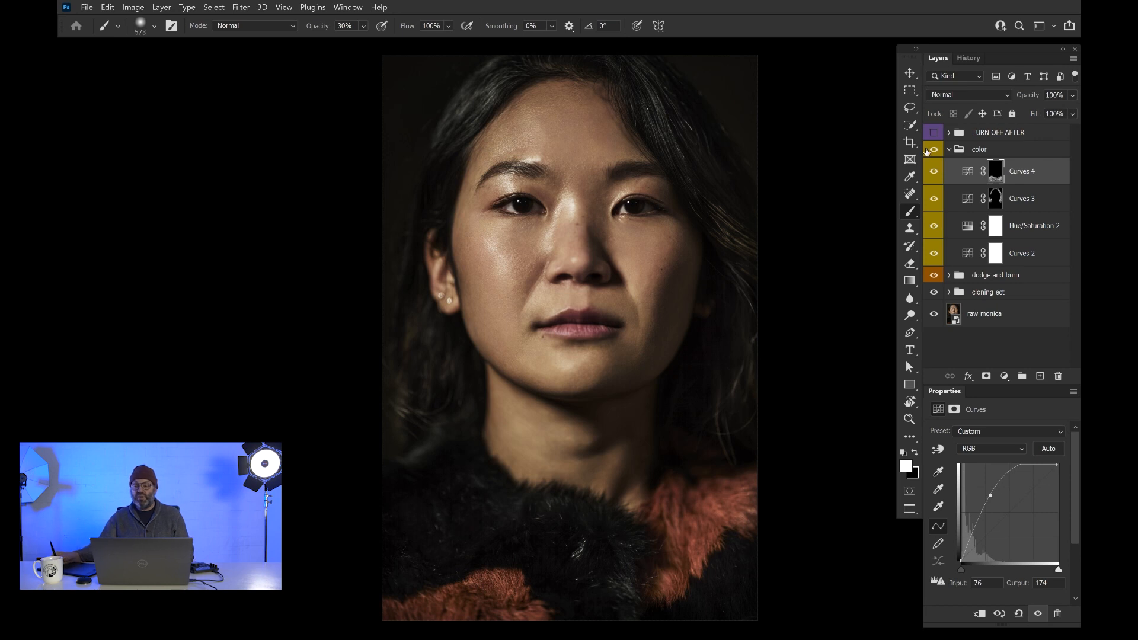
Step: Compare the coat with its Curves adjustment off and on
left_click(934, 170)
left_click(933, 171)
left_click(933, 171)
left_click(933, 171)
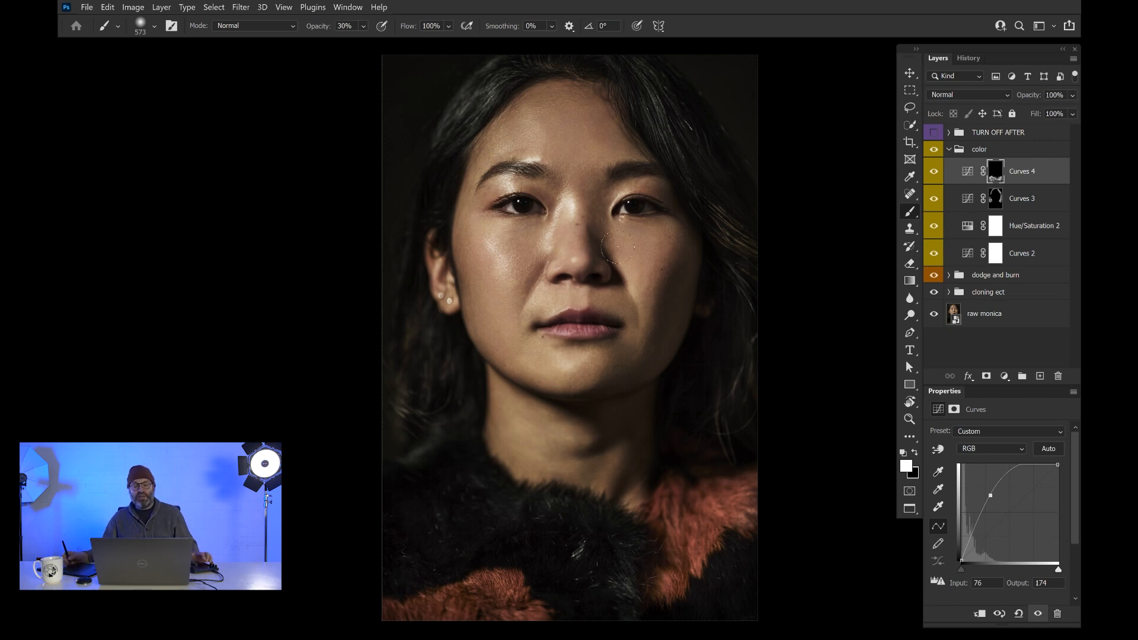
Step: Paint a quick mask over the white of the eye on the left with a small soft Brush of about 47 px at 30% opacity
left_click_drag(513, 196, 558, 223)
left_click_drag(564, 323, 568, 331)
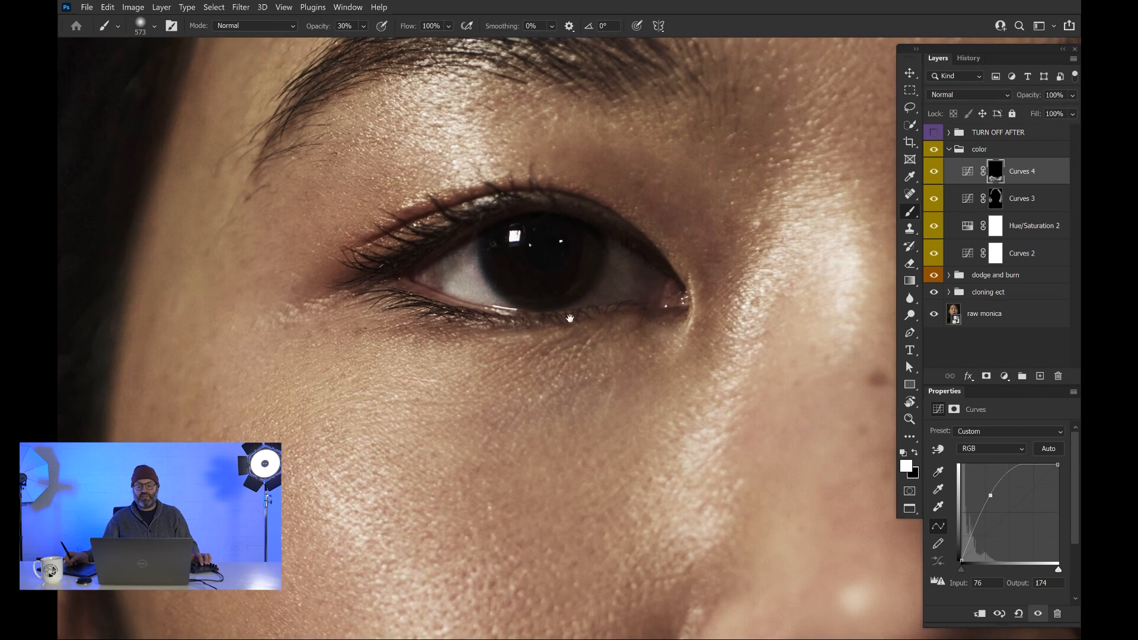
mouse_move(561, 284)
left_mouse_down()
mouse_move(573, 294)
mouse_move(555, 285)
left_mouse_up()
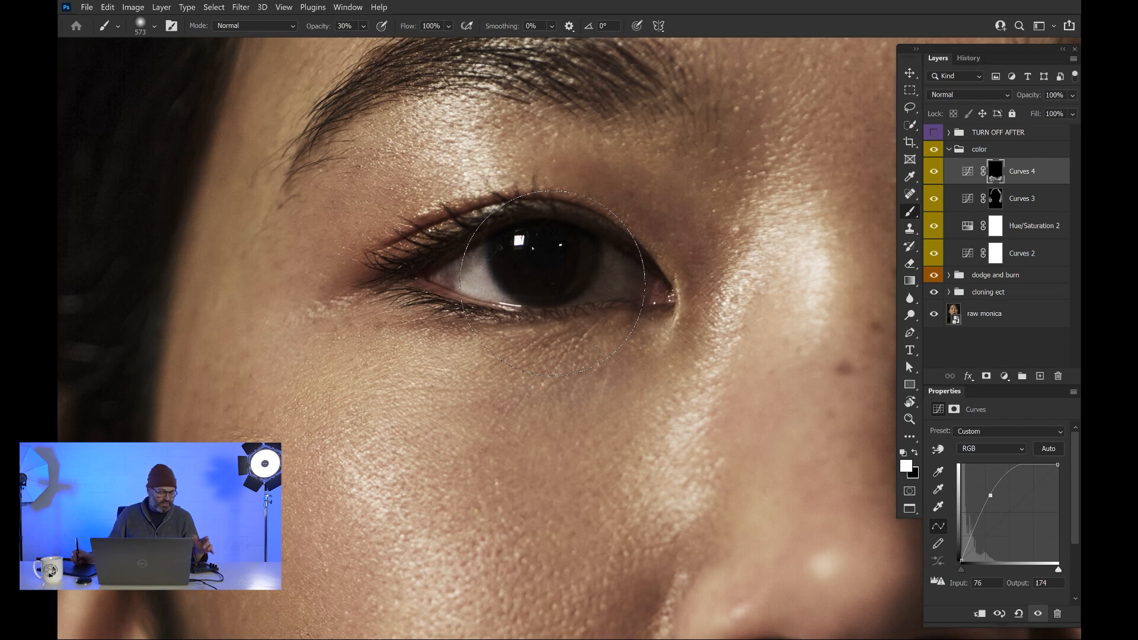
key("q")
left_click_drag(463, 261, 395, 261)
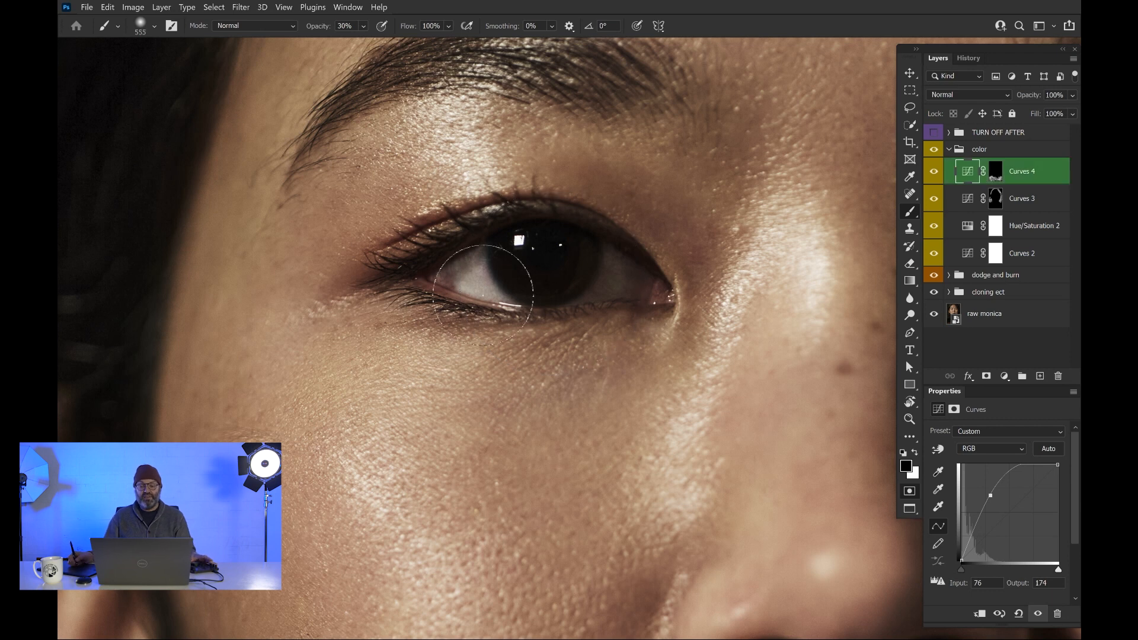
key("bracketleft")
key("bracketleft")
key("bracketleft")
key("bracketleft")
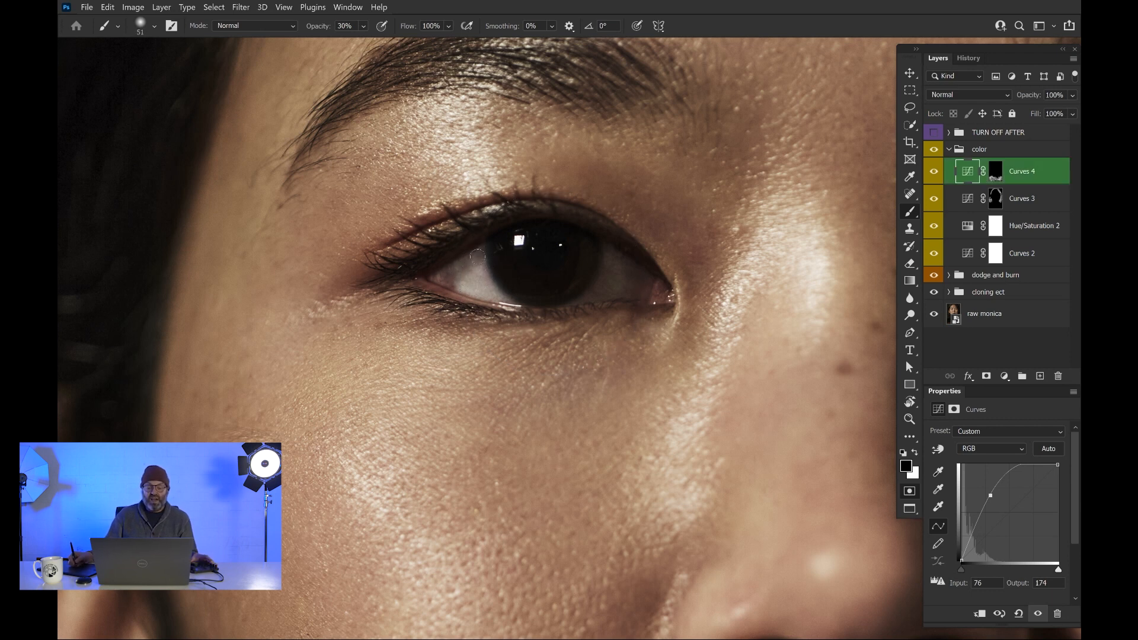
left_click_drag(457, 267, 439, 275)
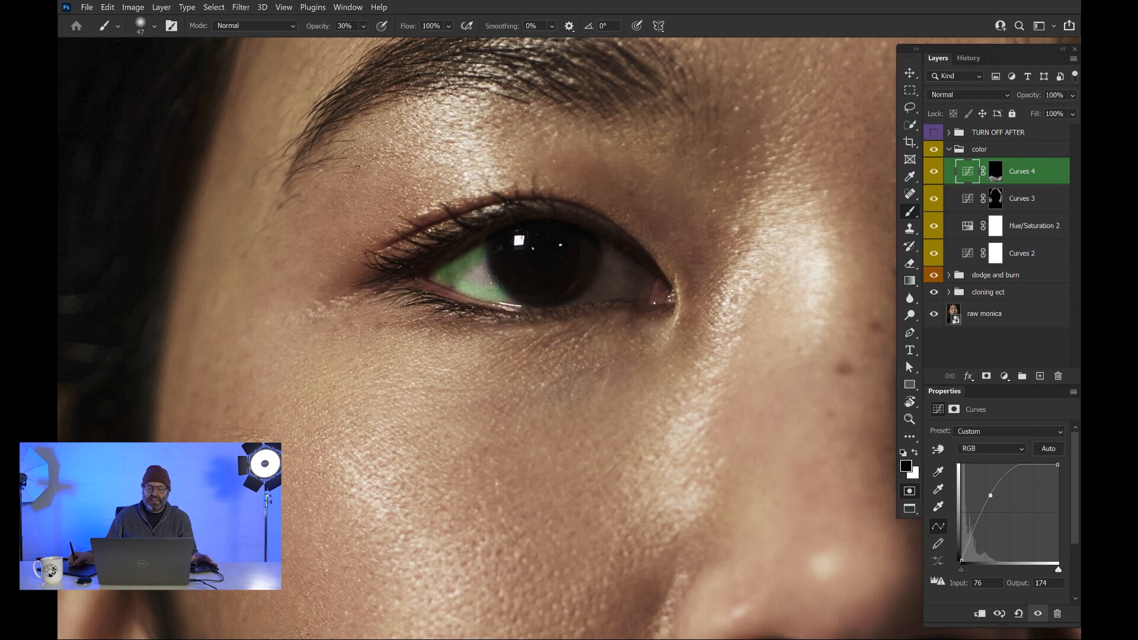
mouse_move(615, 259)
left_mouse_down()
mouse_move(595, 295)
mouse_move(637, 292)
mouse_move(619, 270)
left_mouse_up()
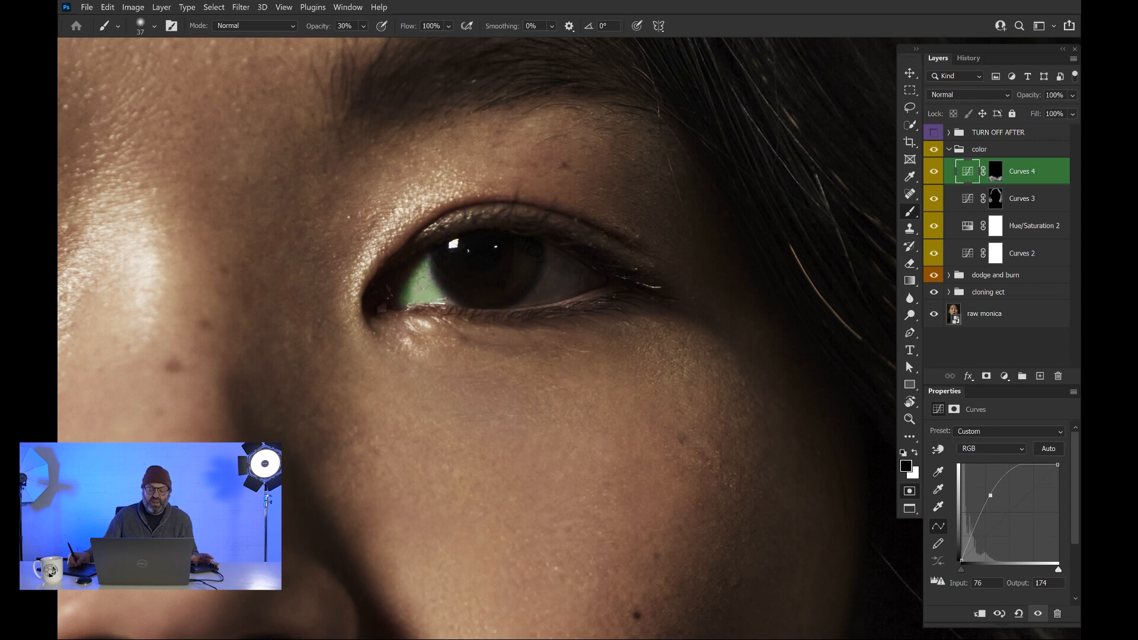
Step: Mask the white of the eye on the right with a 37 px brush and convert the quick mask to a selection
mouse_move(555, 255)
left_mouse_down()
mouse_move(532, 299)
mouse_move(596, 284)
mouse_move(562, 263)
left_mouse_up()
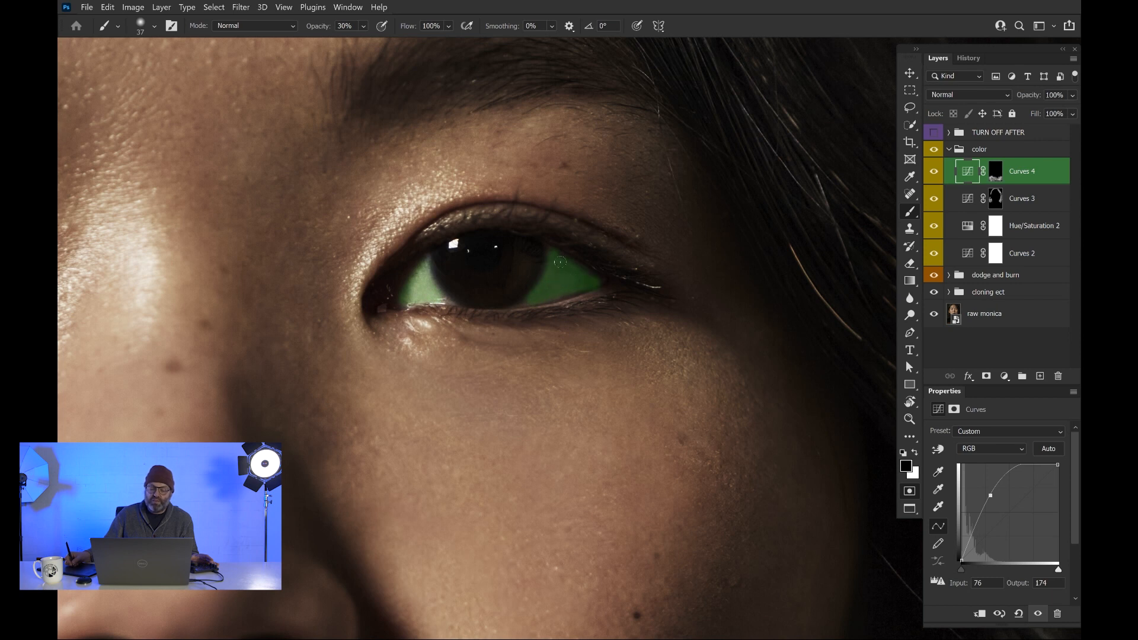
mouse_move(532, 411)
left_mouse_down()
mouse_move(511, 396)
mouse_move(488, 439)
mouse_move(532, 404)
left_mouse_up()
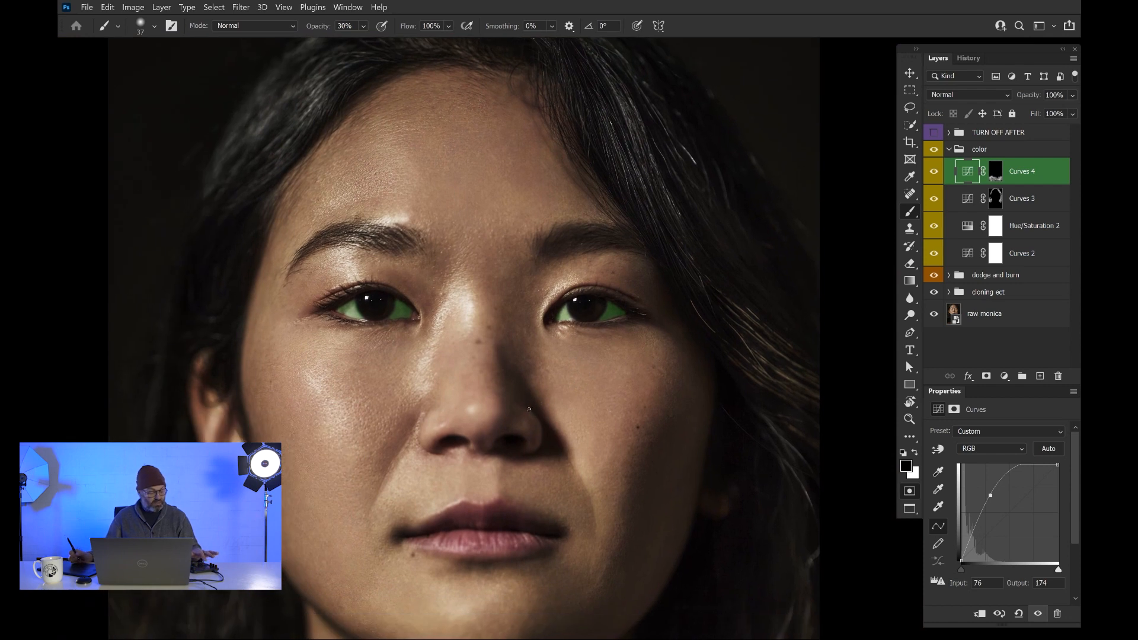
key("q")
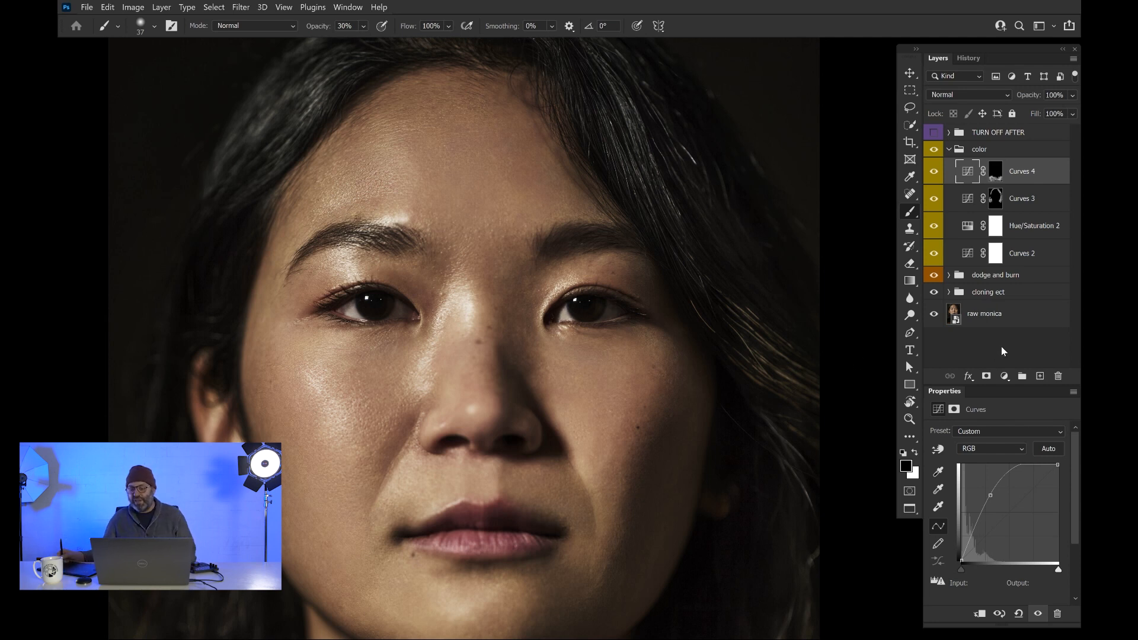
Step: Add a Curves adjustment from the eye-white selection and brighten it with a point at input 96, output 158
left_click(1005, 377)
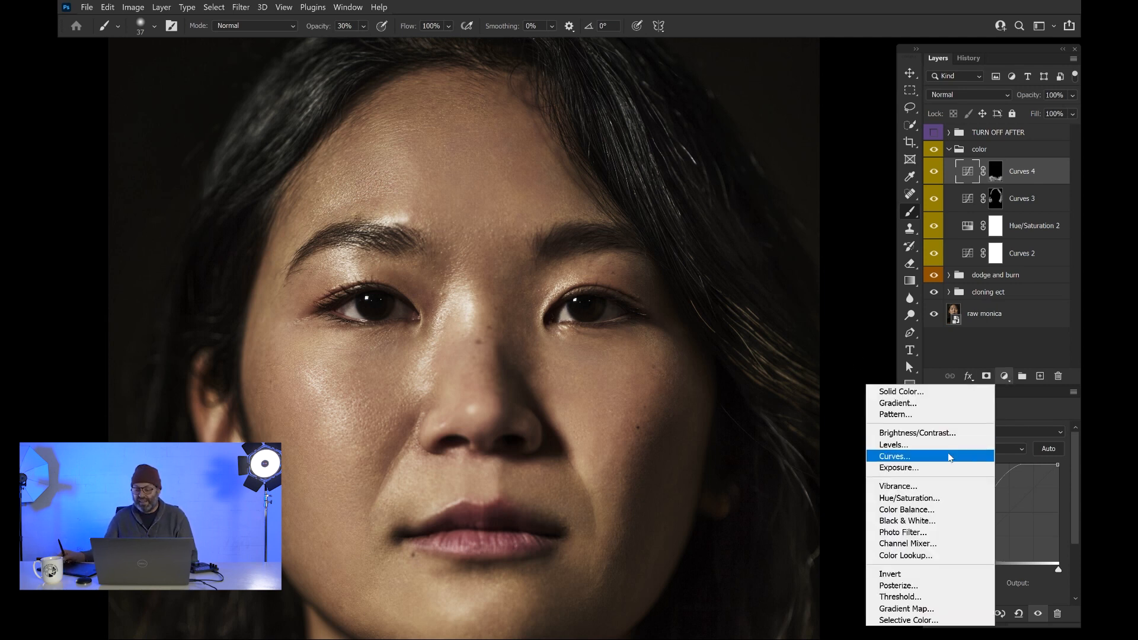
left_click(948, 456)
mouse_move(1004, 518)
left_mouse_down()
mouse_move(963, 487)
mouse_move(997, 501)
left_mouse_up()
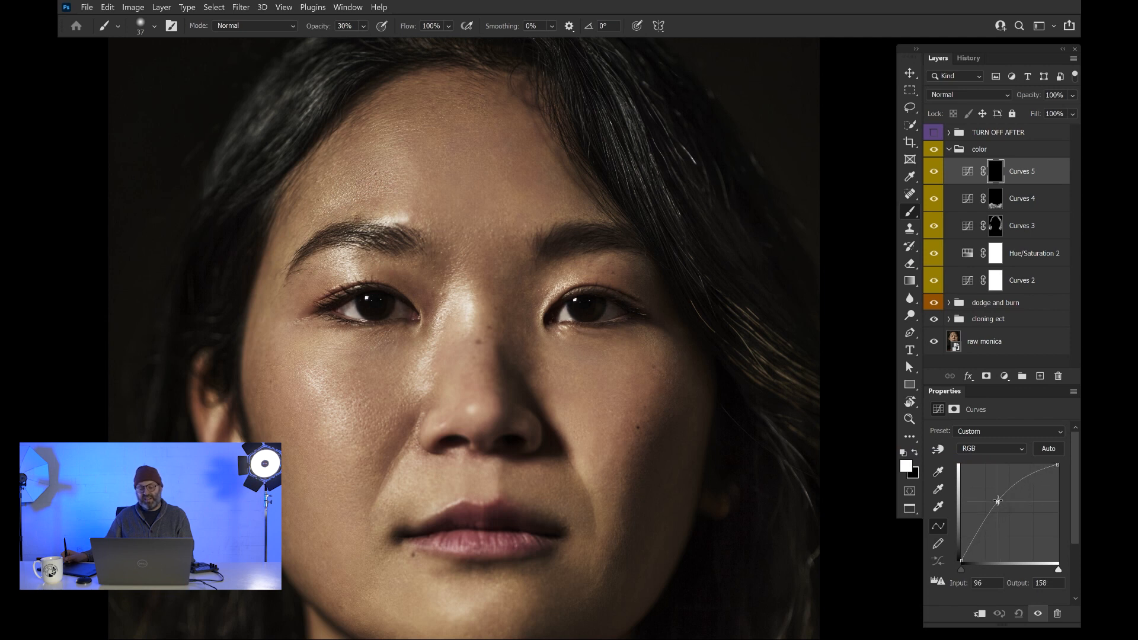
Step: Compare the eye whites with their Curves adjustment off and on, and lower the curve point to input 94, output 146
left_click(932, 173)
left_click(932, 173)
left_click(932, 173)
left_click(932, 173)
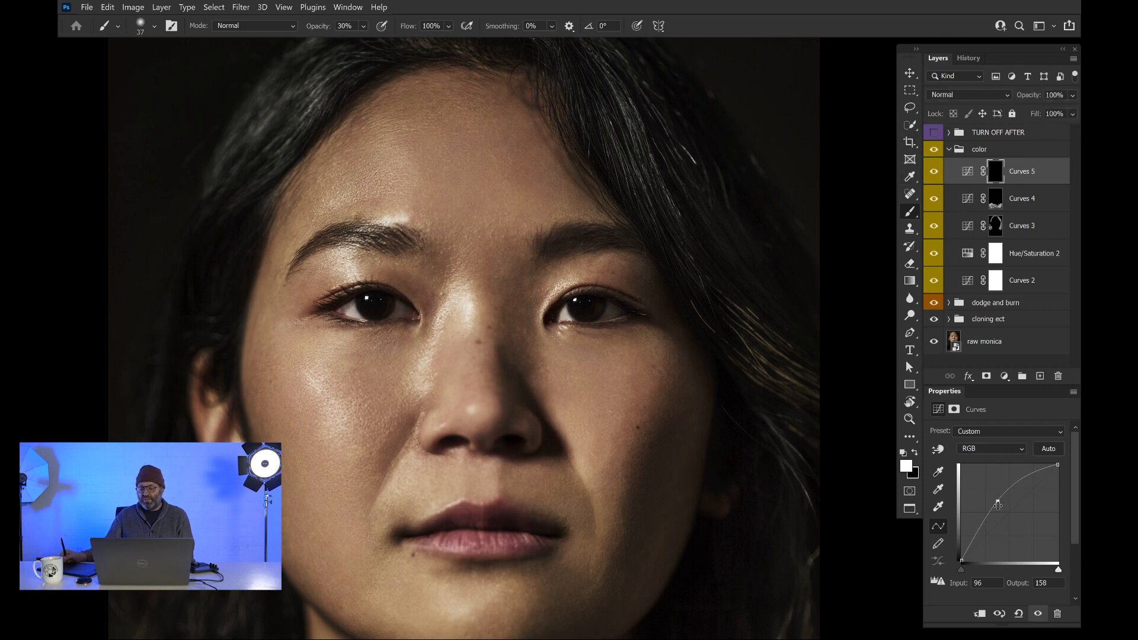
left_click_drag(997, 501, 997, 506)
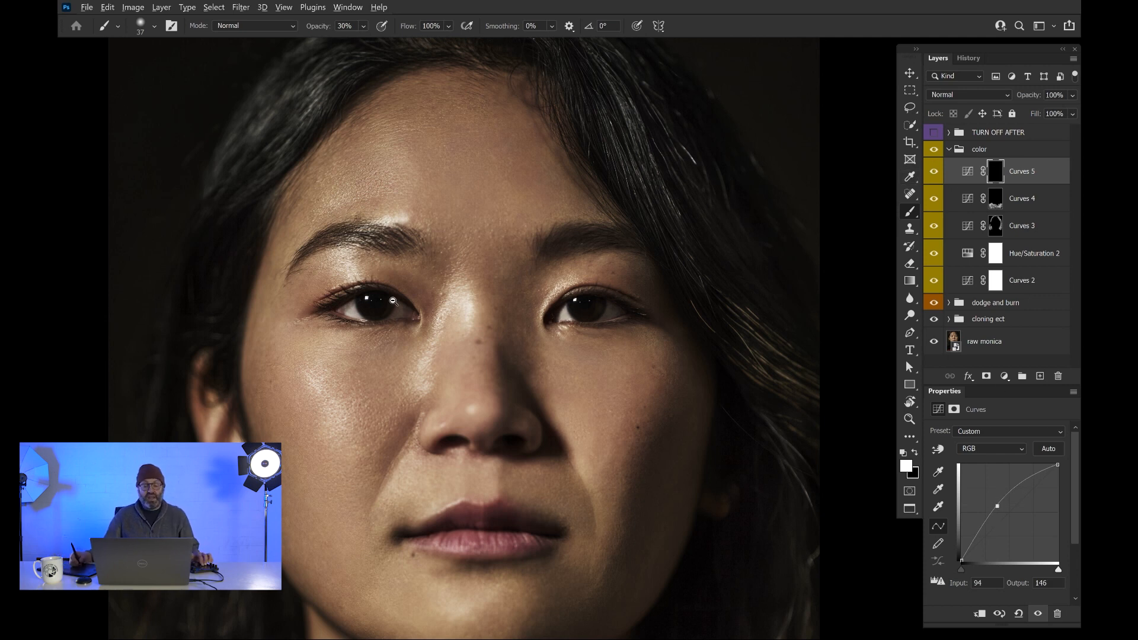
Step: Paint a quick mask in a U shape around the lower iris of the eye on the left with a 43 px Brush at 30% opacity
left_click_drag(371, 316, 409, 329)
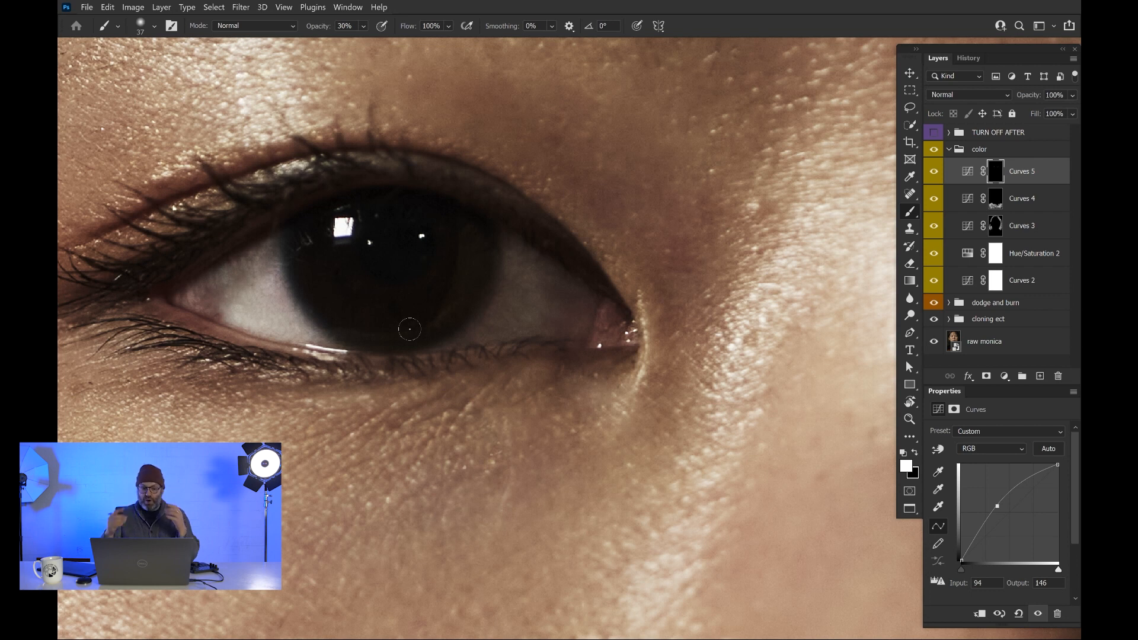
key("]")
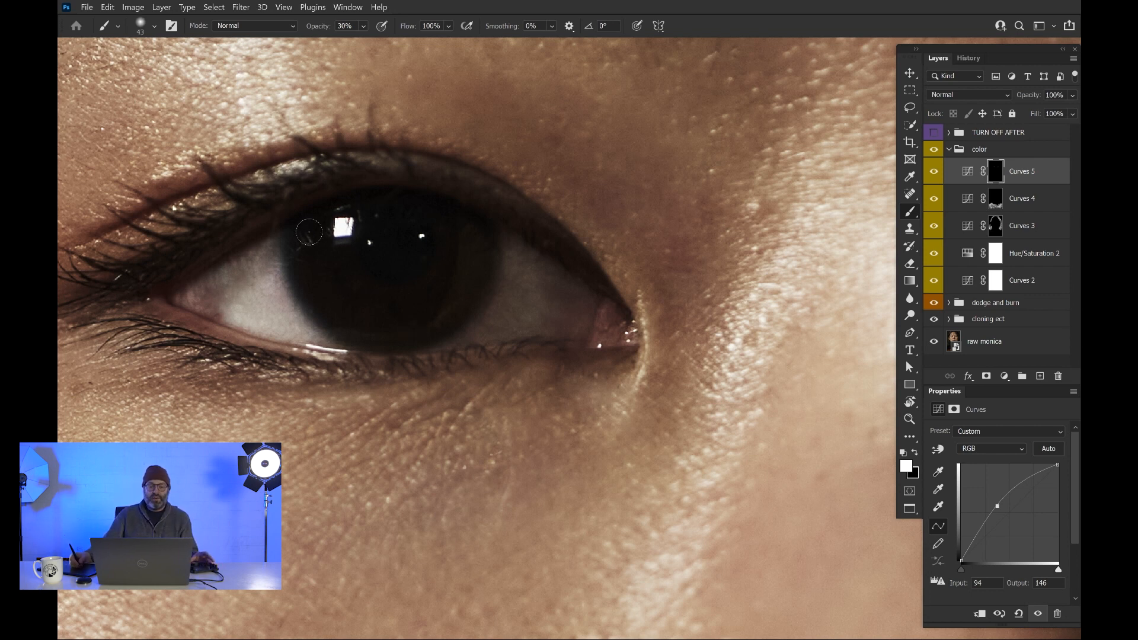
key("q")
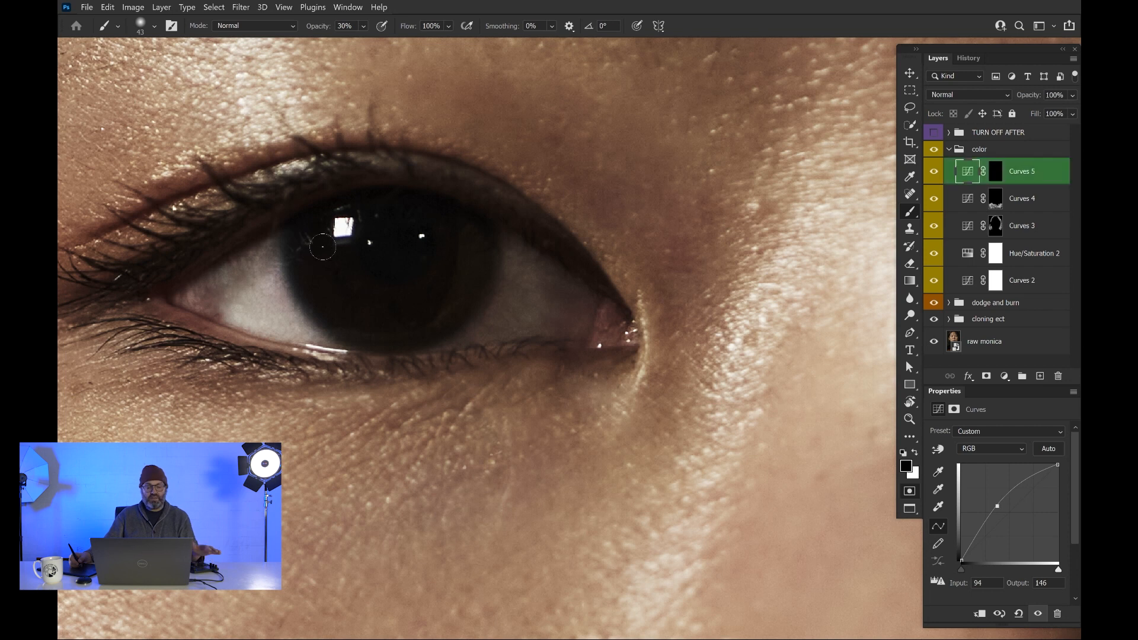
mouse_move(308, 228)
left_mouse_down()
mouse_move(323, 283)
mouse_move(374, 318)
mouse_move(431, 300)
mouse_move(447, 281)
mouse_move(449, 223)
mouse_move(457, 259)
mouse_move(465, 233)
mouse_move(449, 295)
mouse_move(413, 317)
mouse_move(364, 316)
mouse_move(324, 284)
mouse_move(313, 249)
left_mouse_up()
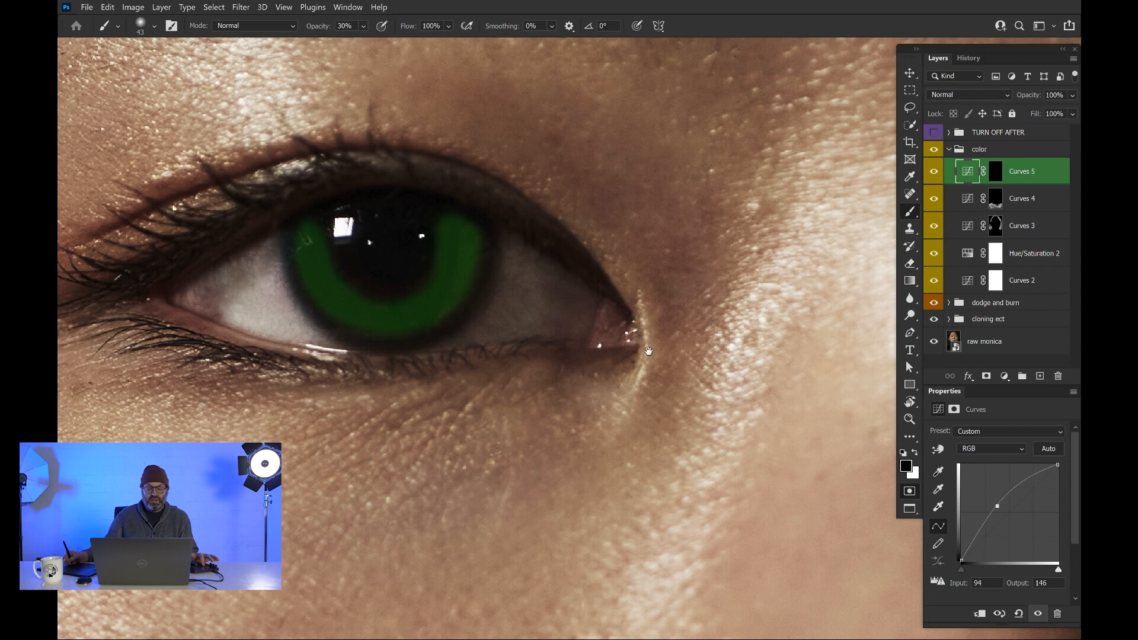
Step: Paint the same U-shaped quick mask around the lower iris of the eye on the right
left_click_drag(801, 333, 431, 387)
left_click_drag(854, 375, 515, 379)
mouse_move(578, 404)
left_mouse_down()
mouse_move(640, 464)
mouse_move(697, 442)
mouse_move(733, 393)
mouse_move(732, 416)
mouse_move(689, 461)
mouse_move(634, 470)
left_mouse_up()
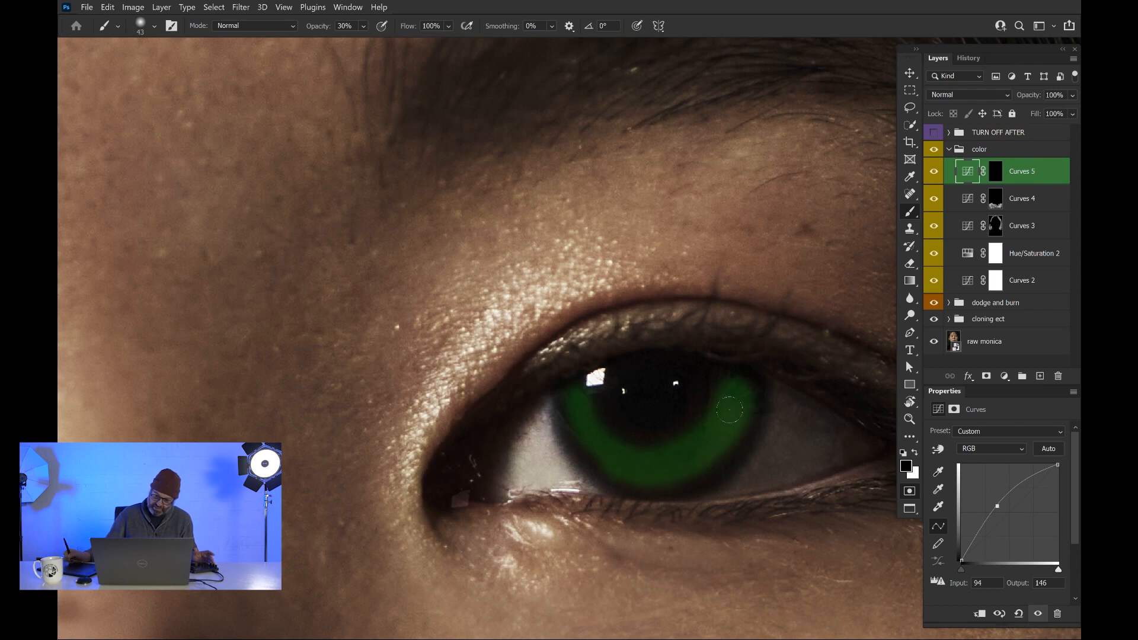
Step: Turn the iris quick mask into a selection and brighten it with a new Curves adjustment, placing a point at input 49, output 179
key("q")
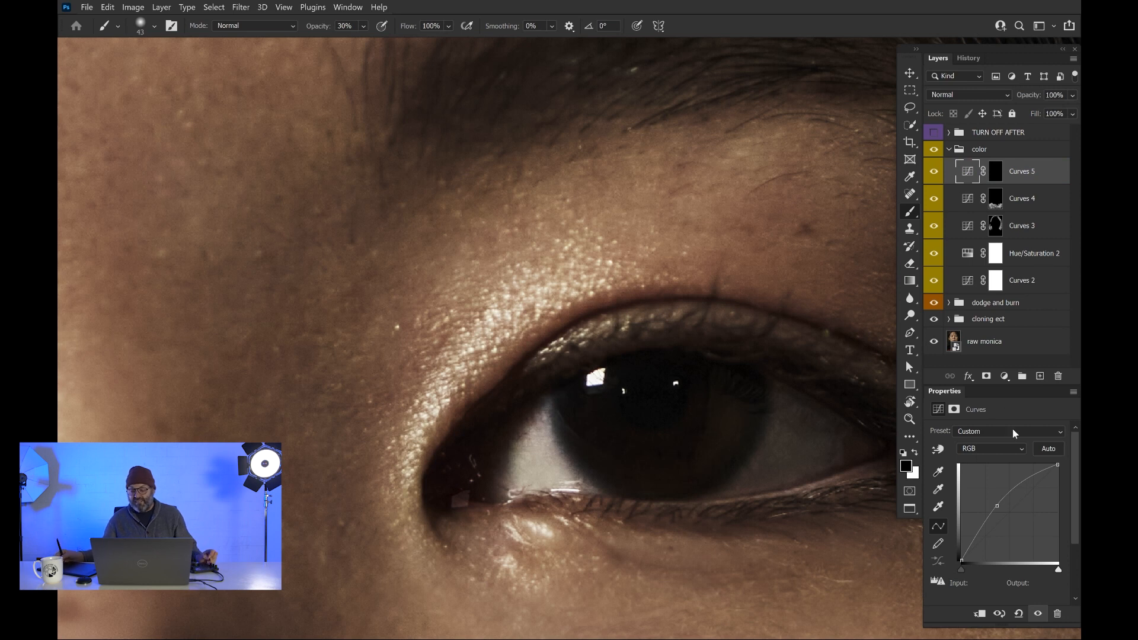
left_click(1004, 377)
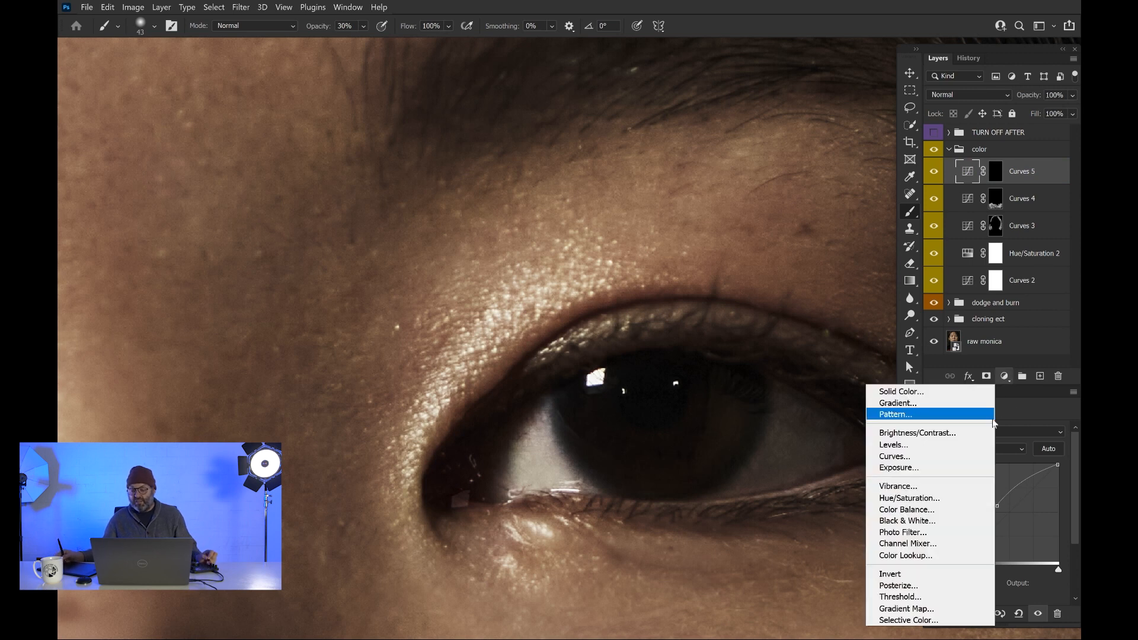
left_click(947, 452)
left_click_drag(990, 531, 982, 498)
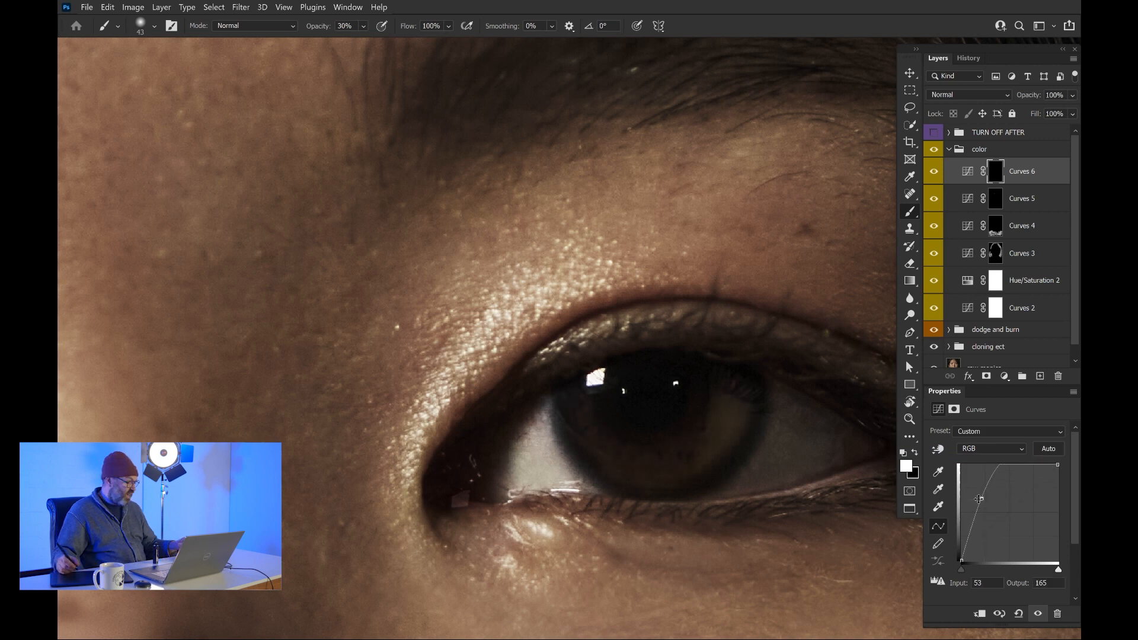
left_click_drag(624, 385, 548, 421)
scroll(548, 420, "down", 3)
left_click_drag(660, 257, 638, 239)
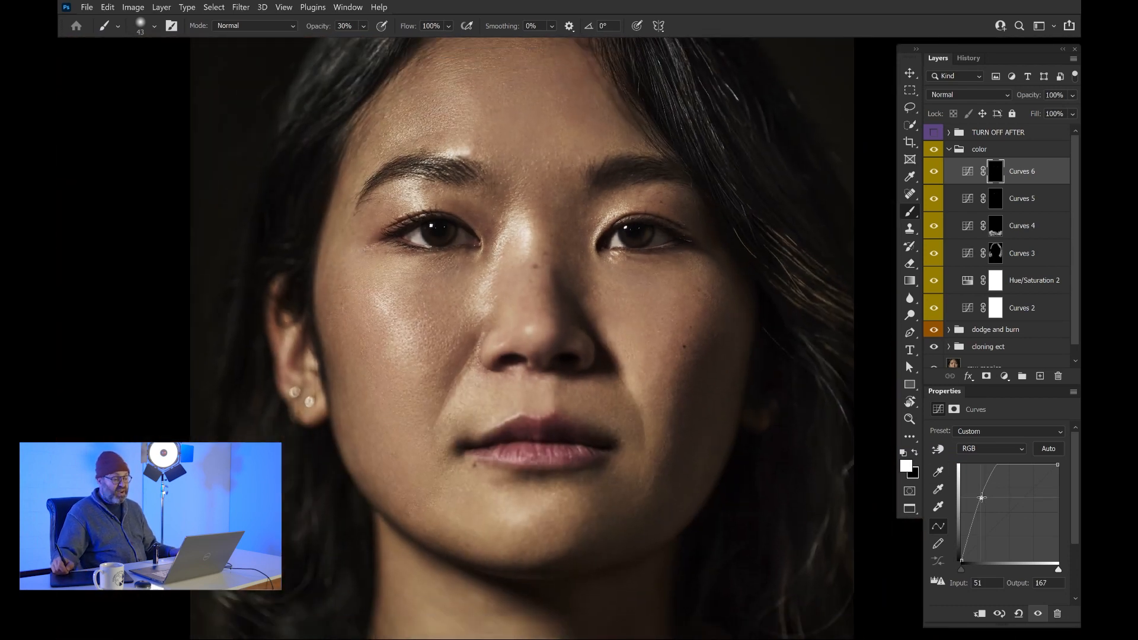
left_click_drag(978, 496, 978, 495)
Step: Paint a quick mask over both sides of the neck below the jaw with a 967 px Brush at 30% opacity
left_click_drag(498, 414, 485, 395)
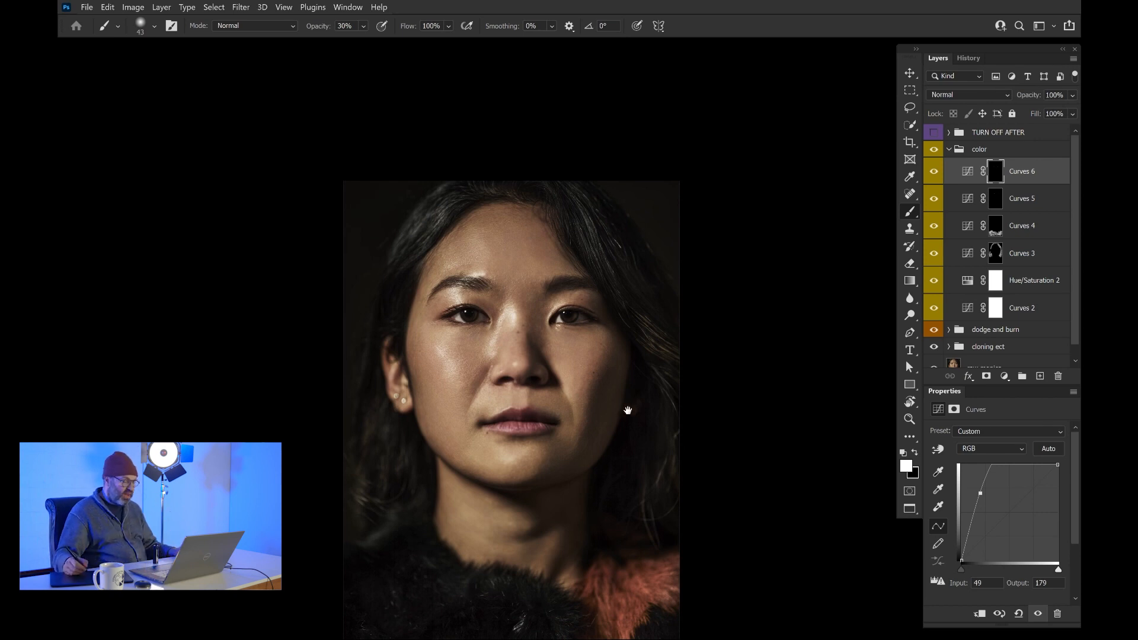
left_click(563, 435, "alt")
left_click_drag(556, 468, 565, 429)
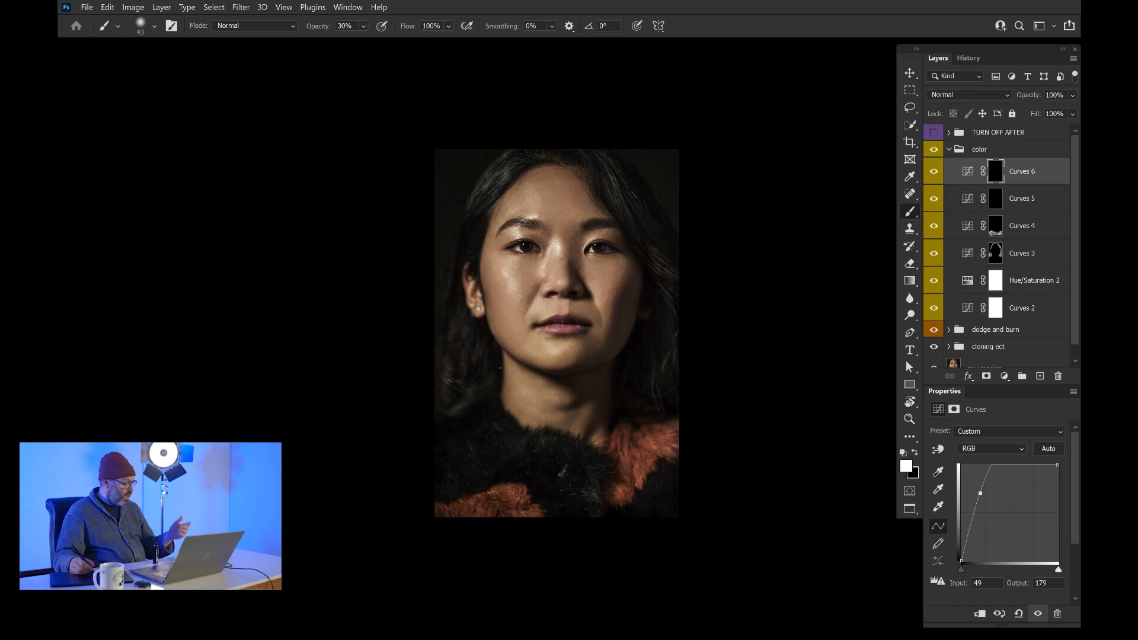
key("q")
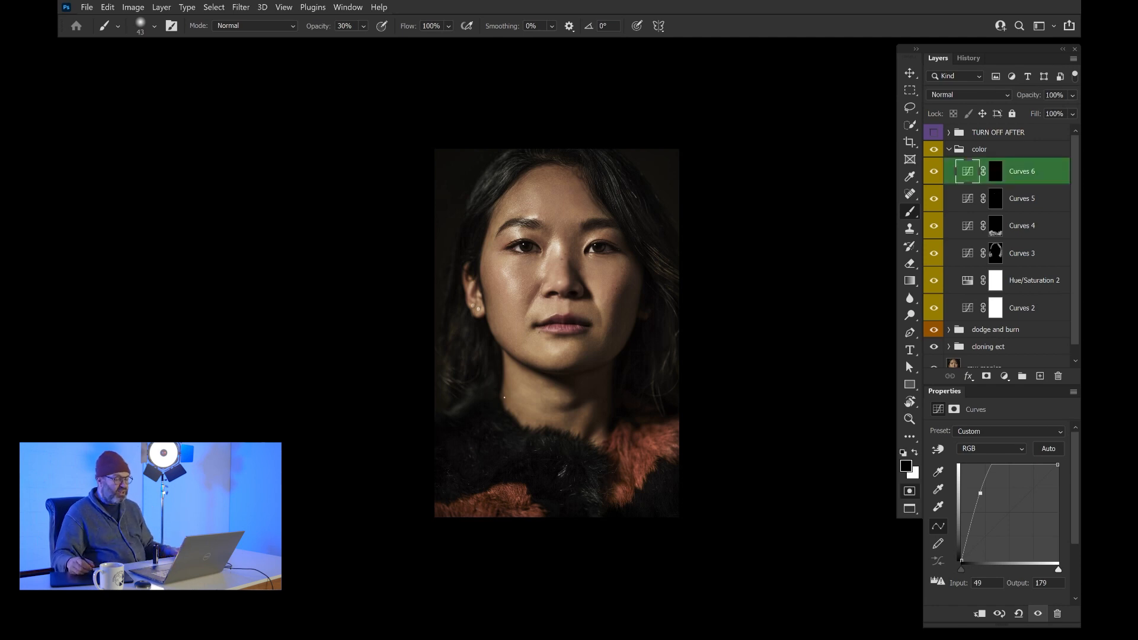
key("bracketright")
key("bracketright")
key("bracketright")
key("bracketright")
key("bracketright")
key("bracketright")
key("bracketright")
key("bracketright")
key("bracketright")
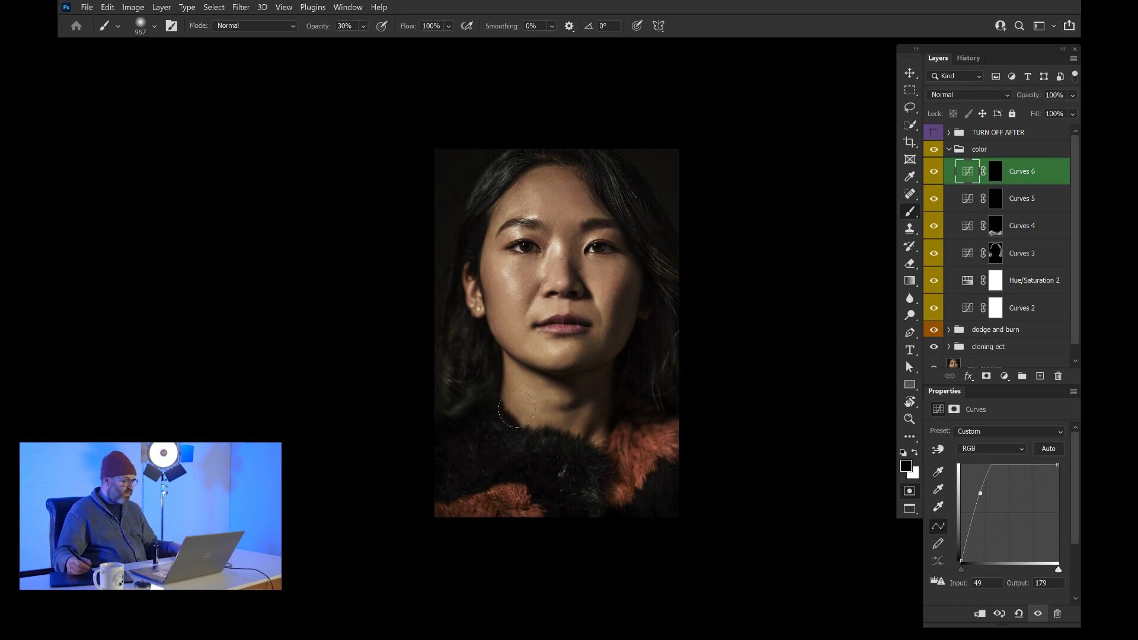
mouse_move(502, 377)
left_mouse_down()
mouse_move(526, 398)
mouse_move(585, 401)
mouse_move(518, 409)
mouse_move(499, 380)
mouse_move(564, 408)
mouse_move(602, 405)
mouse_move(600, 423)
mouse_move(592, 432)
mouse_move(506, 397)
mouse_move(498, 369)
left_mouse_up()
left_click_drag(594, 389, 619, 376)
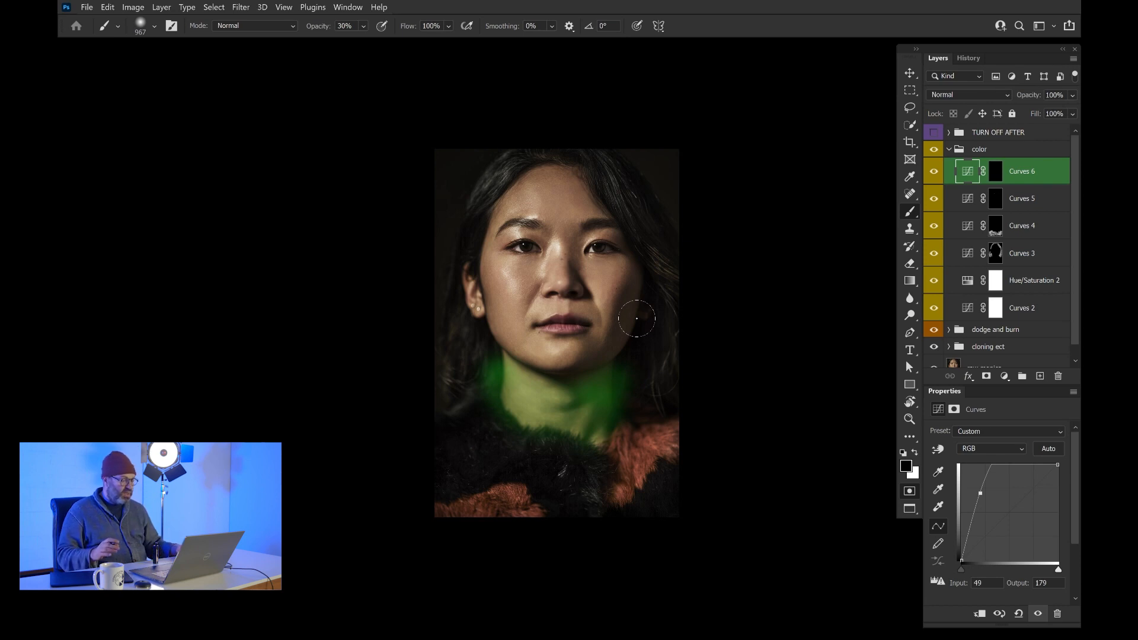
Step: Turn the neck quick mask into a selection and darken it with a new Curves adjustment, placing a point at input 145, output 103
key("q")
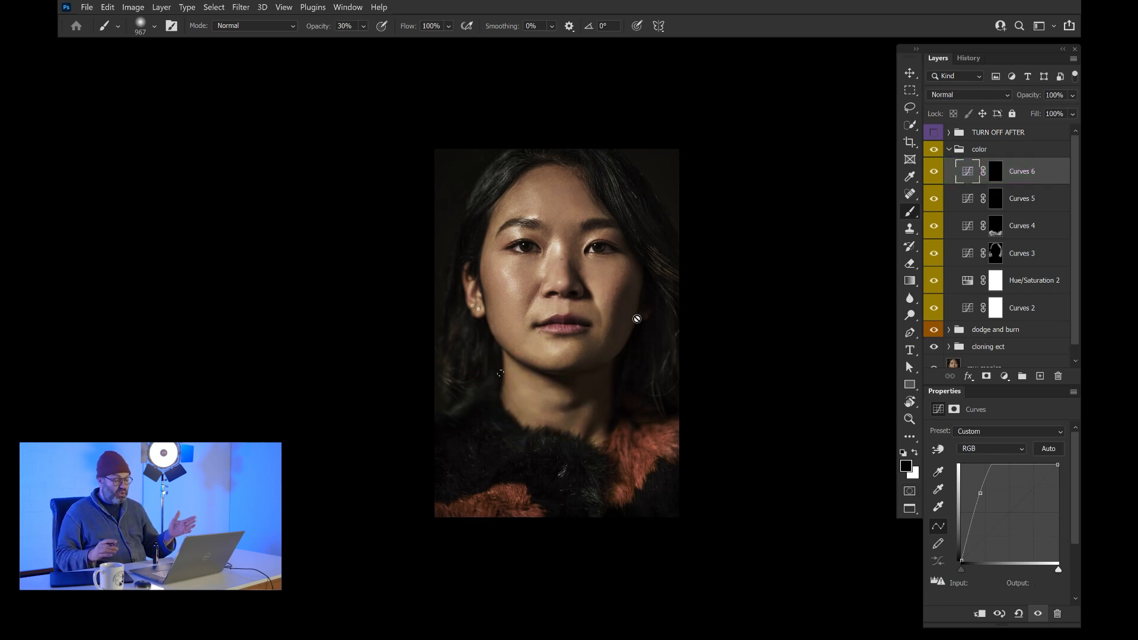
left_click(1003, 378)
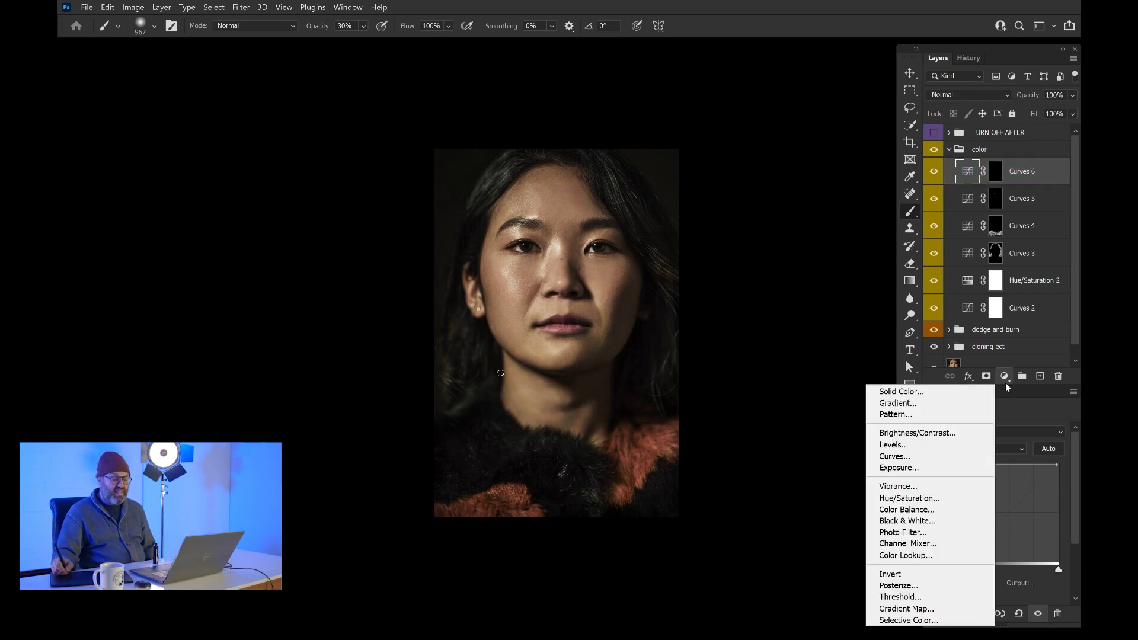
left_click(949, 456)
left_click_drag(1009, 518, 1016, 521)
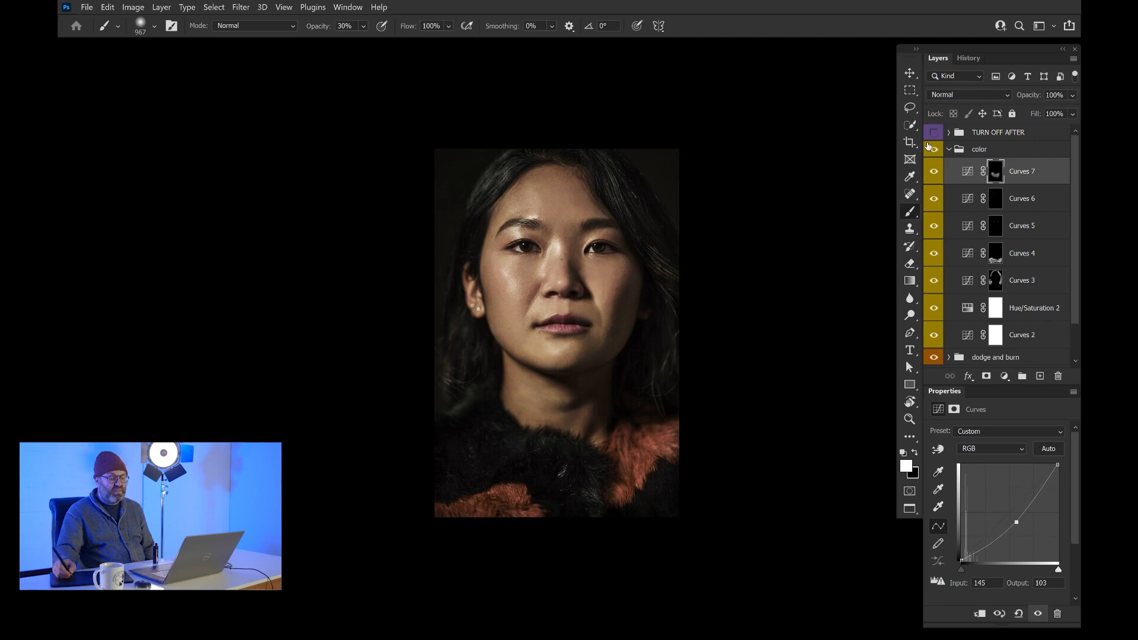
Step: Compare the portrait with the neck's Curves adjustment off and on, and view the enlarged result in full-screen mode
left_click(932, 174)
left_click(932, 174)
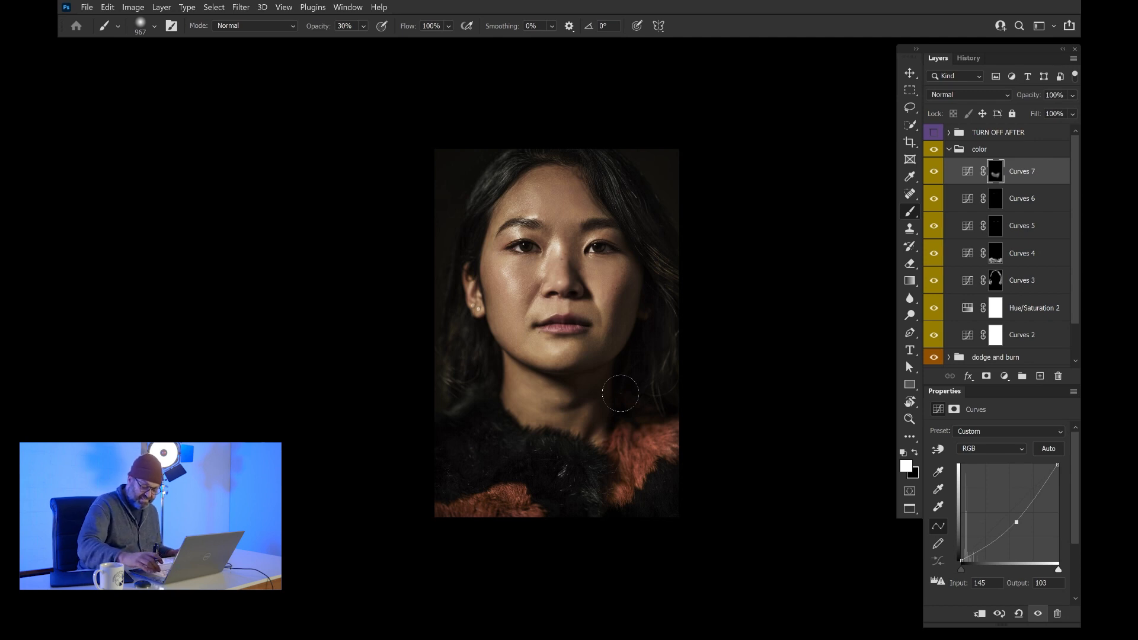
key("ctrl+plus")
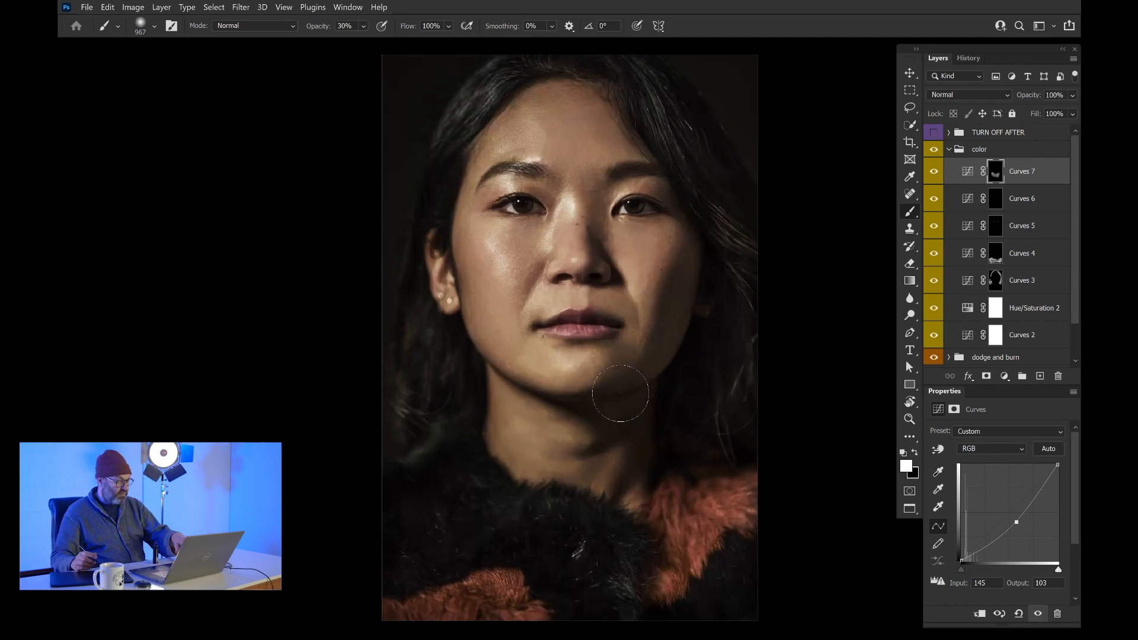
key("f")
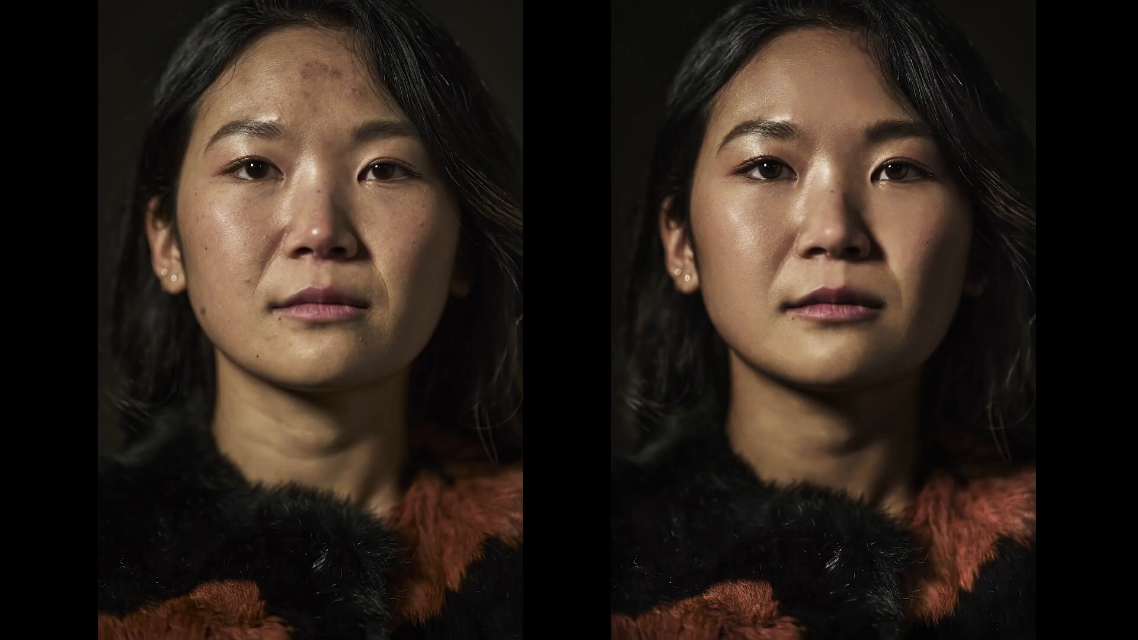